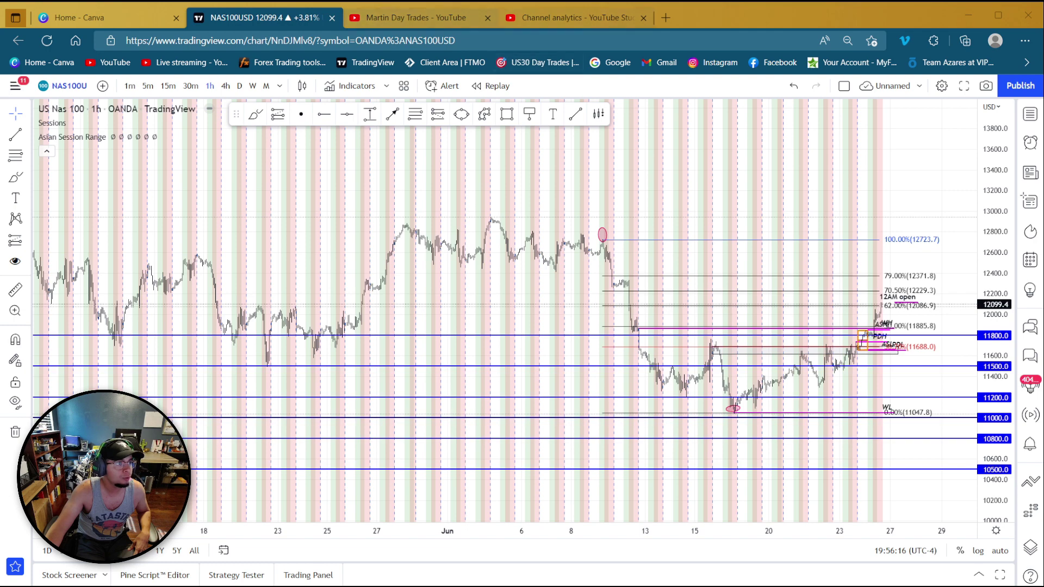
Close the YouTube channel tab to return to the NAS100 chart tab.
{"action": "key", "text": "ctrl+Tab"}
{"action": "key", "text": "ctrl+w"}
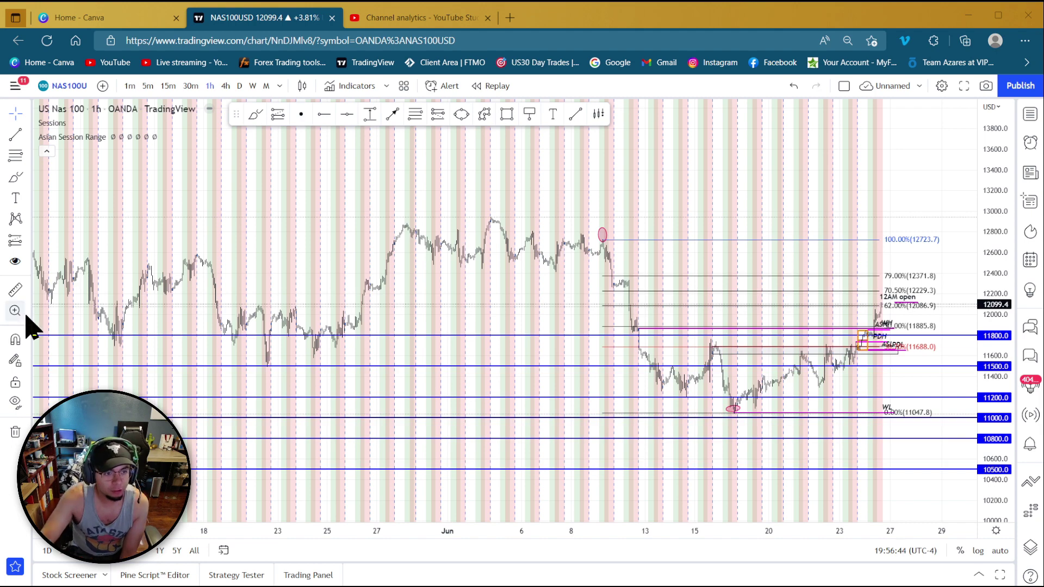
{"action": "scroll", "coordinate": [660, 261], "scroll_direction": "down", "scroll_amount": 3}
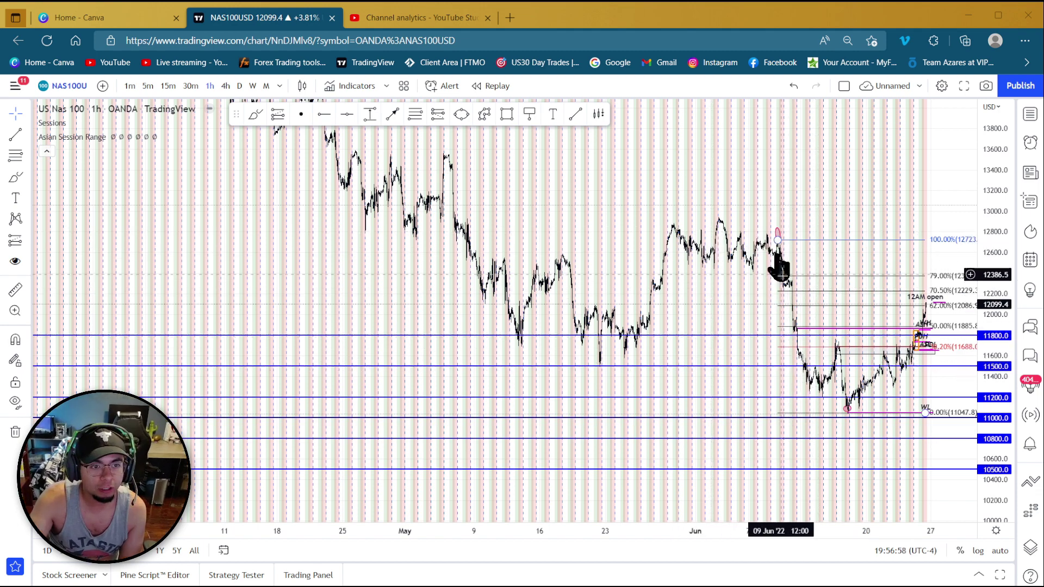
{"action": "scroll", "coordinate": [771, 275], "scroll_direction": "up", "scroll_amount": 4}
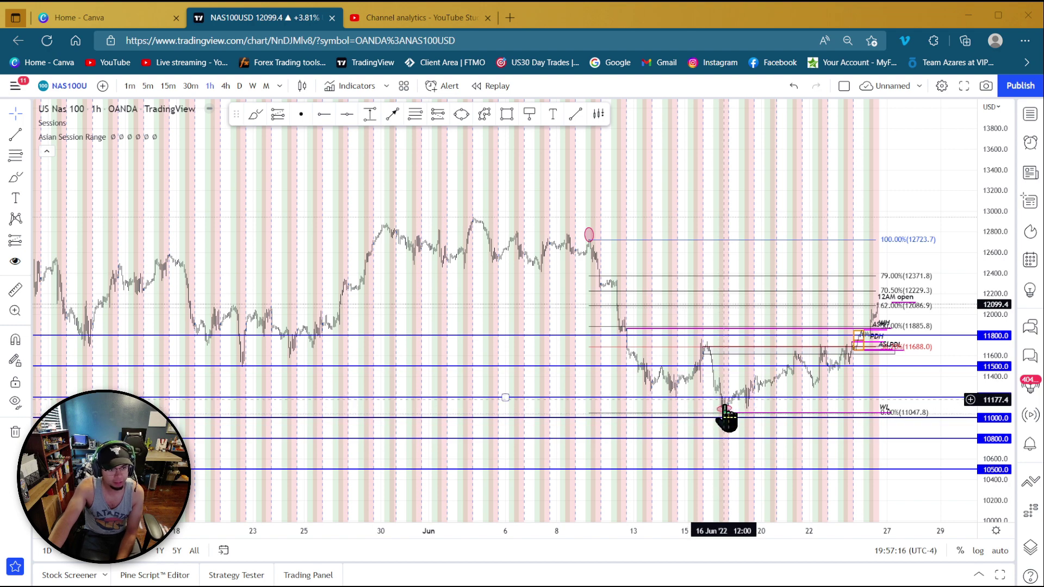
{"action": "scroll", "coordinate": [726, 415], "scroll_direction": "down", "scroll_amount": 1}
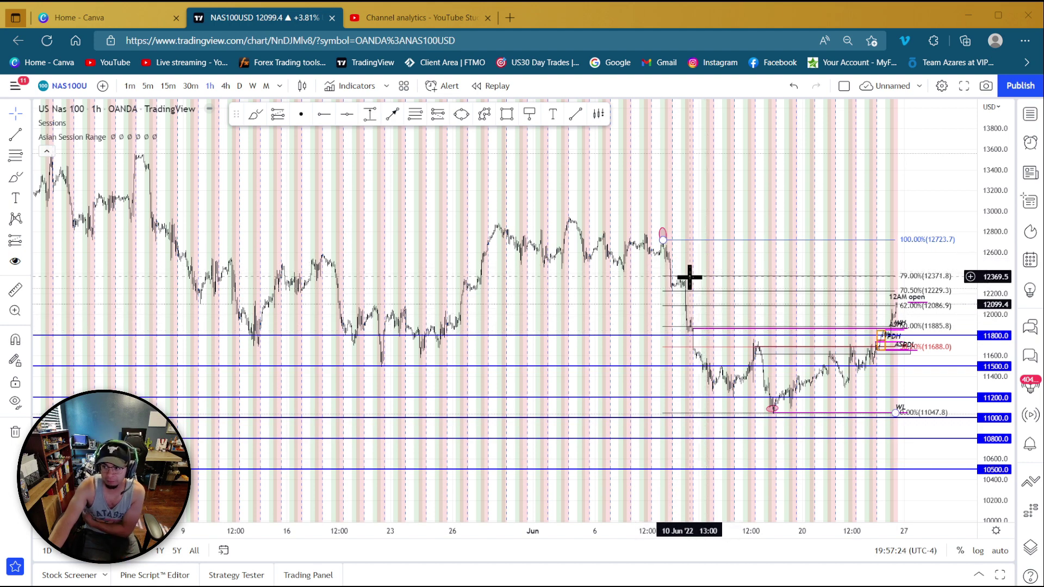
{"action": "left_click_drag", "start_coordinate": [689, 278], "coordinate": [687, 301]}
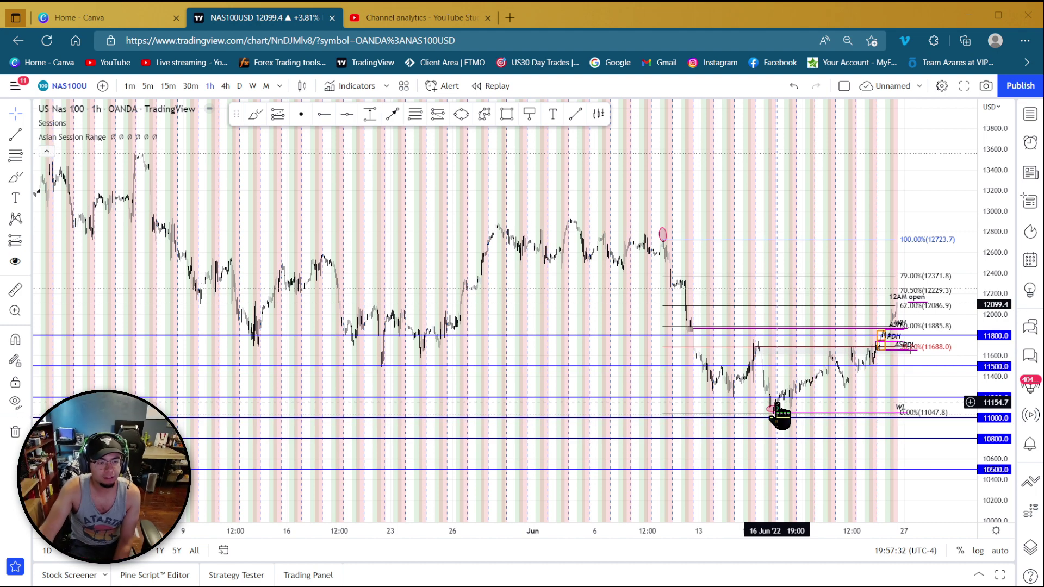
{"action": "scroll", "coordinate": [780, 416], "scroll_direction": "right", "scroll_amount": 5}
{"action": "scroll", "coordinate": [780, 402], "scroll_direction": "up", "scroll_amount": 3}
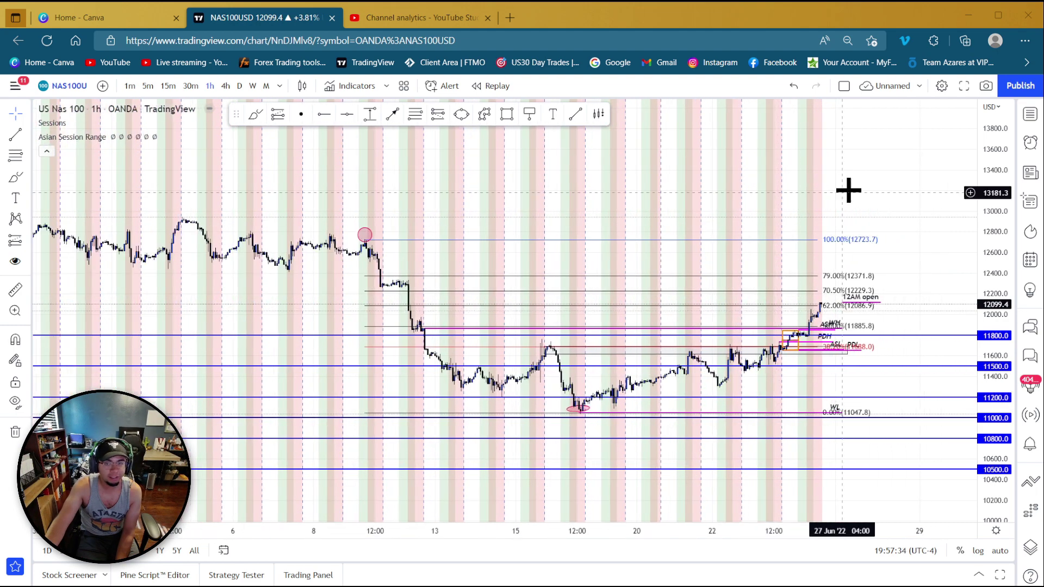
{"action": "scroll", "coordinate": [843, 191], "scroll_direction": "down", "scroll_amount": 1}
{"action": "double_click", "coordinate": [981, 455]}
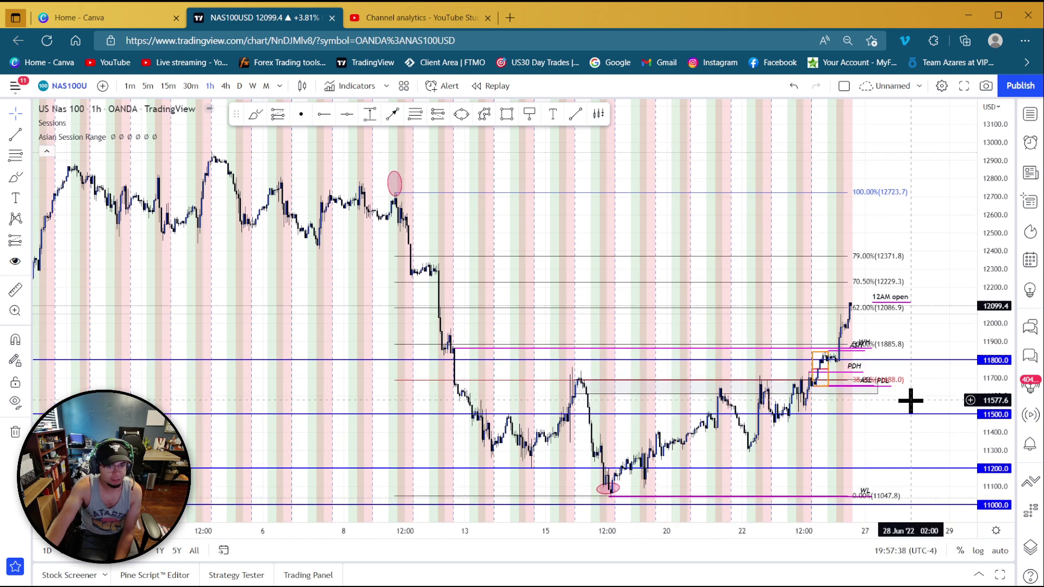
{"action": "left_click_drag", "start_coordinate": [909, 400], "coordinate": [911, 368]}
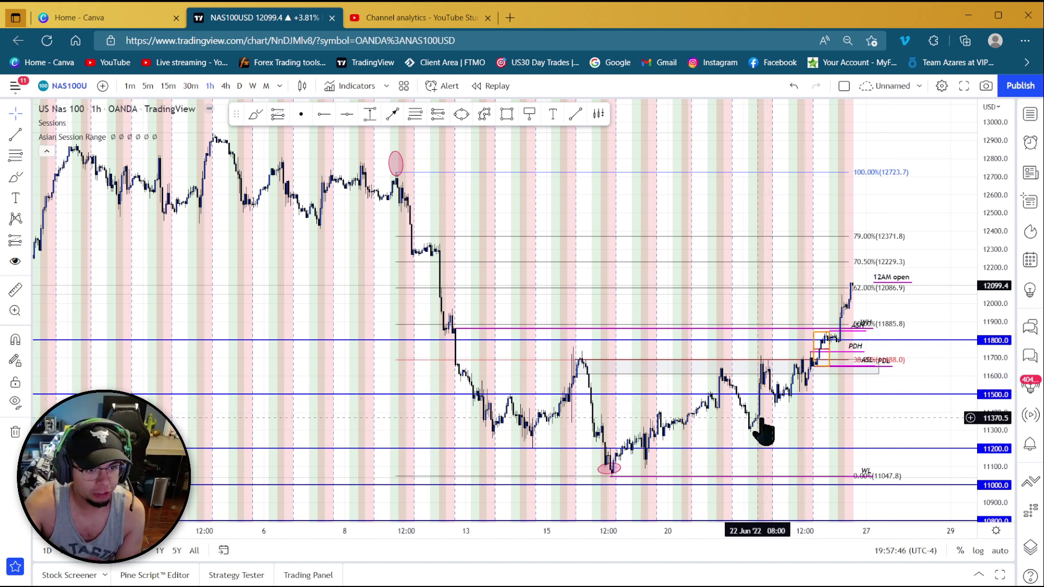
{"action": "scroll", "coordinate": [741, 433], "scroll_direction": "down", "scroll_amount": 2}
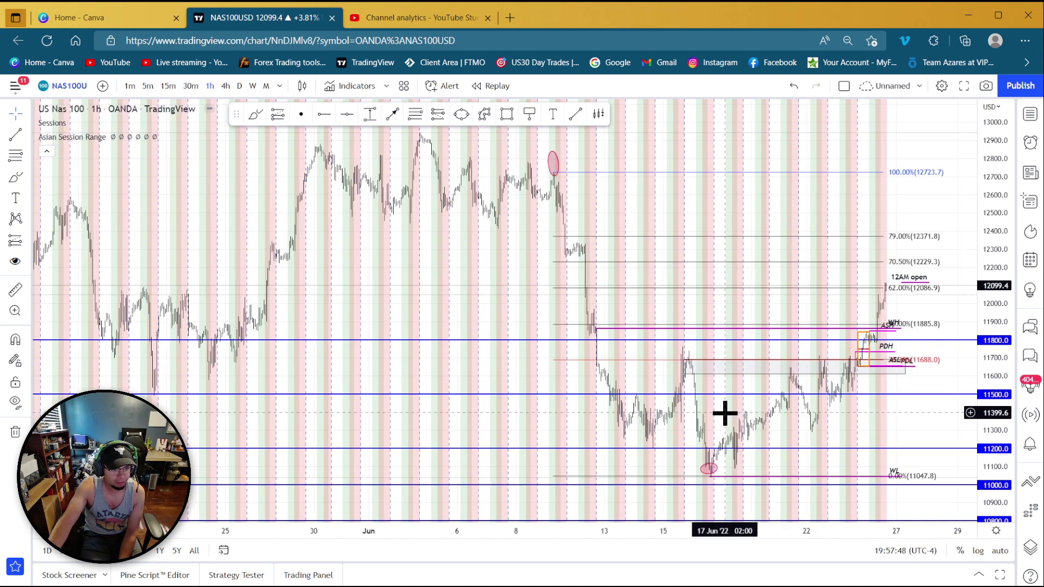
{"action": "scroll", "coordinate": [820, 419], "scroll_direction": "up", "scroll_amount": 2}
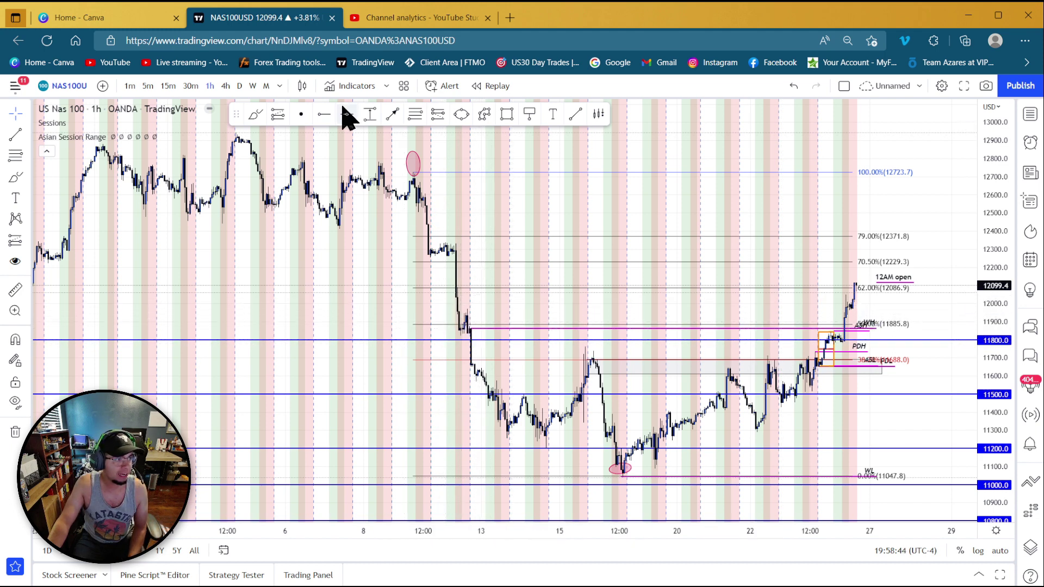
Place a horizontal ray at the 11969.2 level.
{"action": "left_click", "coordinate": [325, 115]}
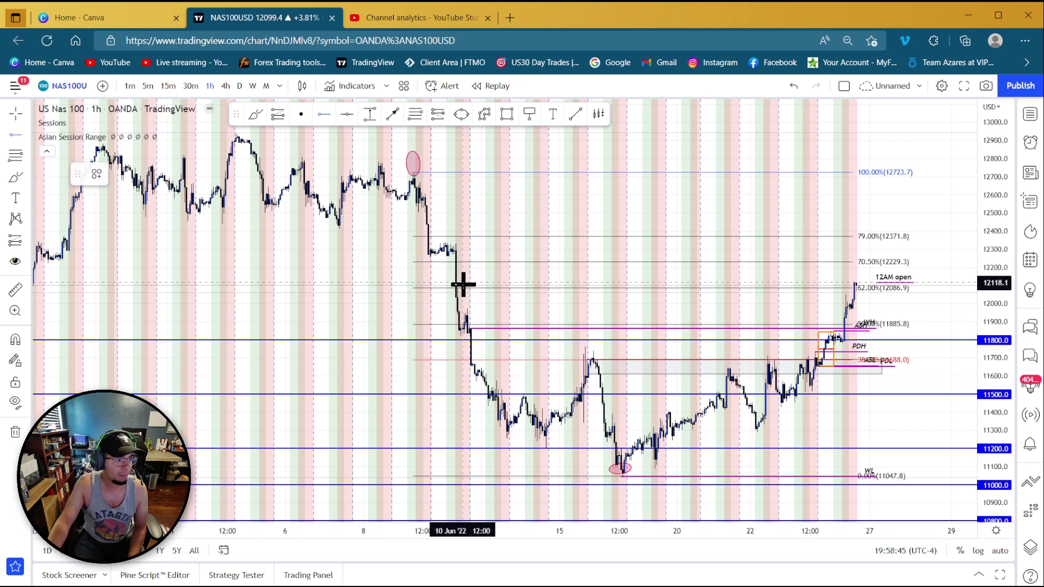
{"action": "left_click", "coordinate": [467, 309]}
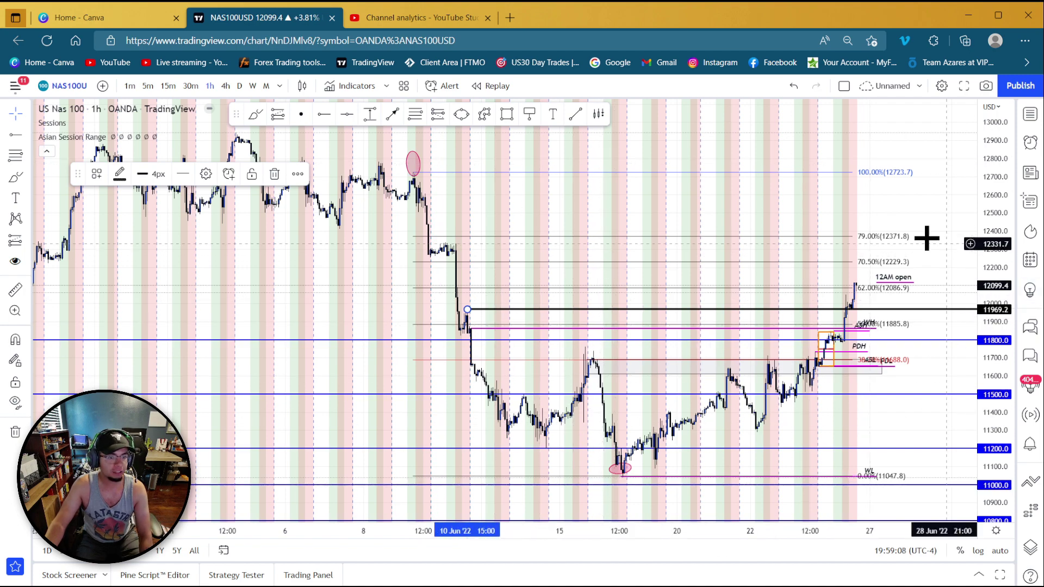
{"action": "scroll", "coordinate": [904, 380], "scroll_direction": "down", "scroll_amount": 3}
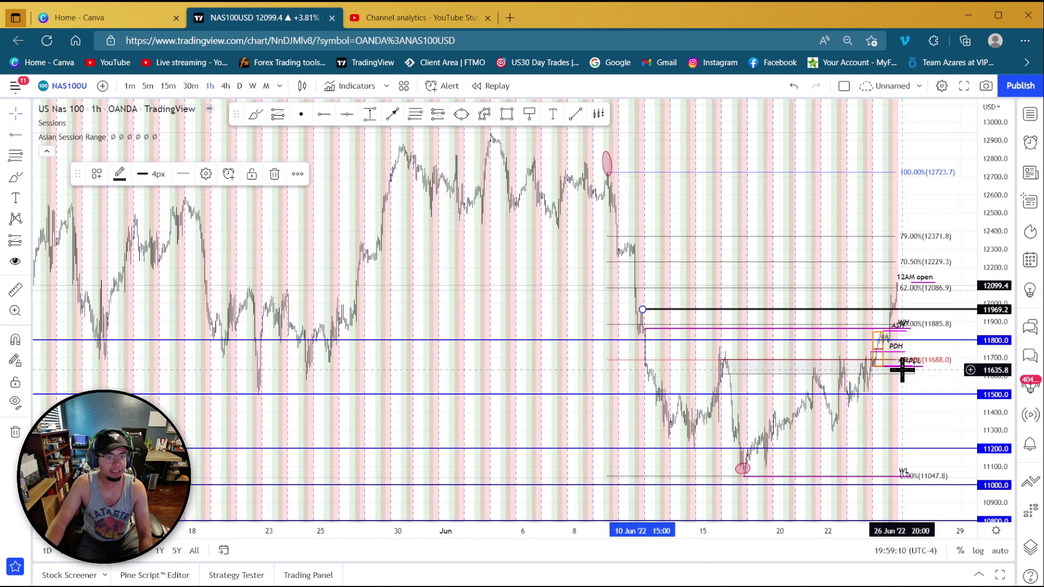
{"action": "scroll", "coordinate": [826, 319], "scroll_direction": "up", "scroll_amount": 4}
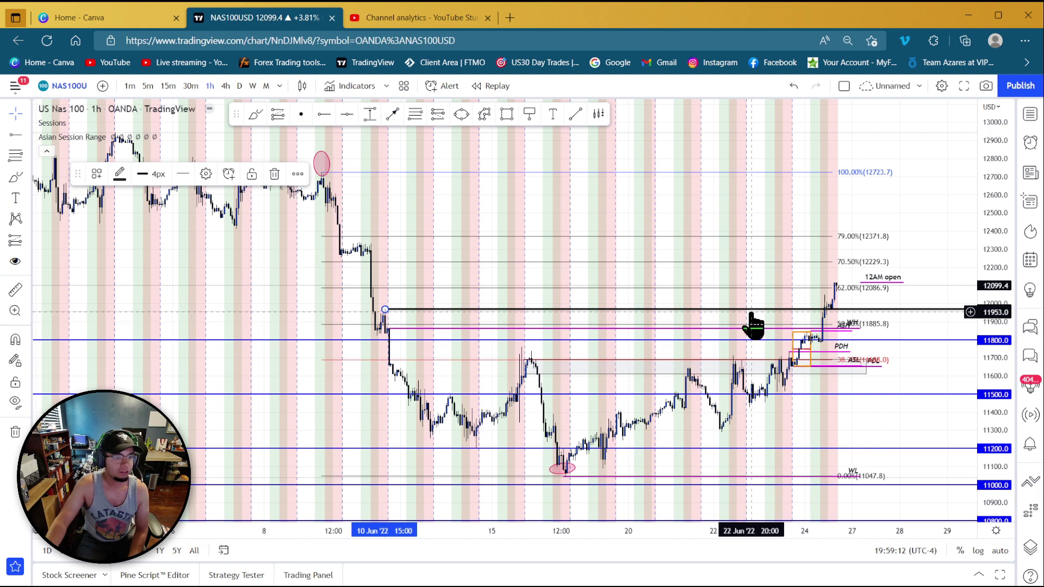
Add horizontal lines at 12338.1 and 12810.7, moving the top one onto the earlier swing high.
{"action": "left_click", "coordinate": [330, 109]}
{"action": "left_click", "coordinate": [359, 242]}
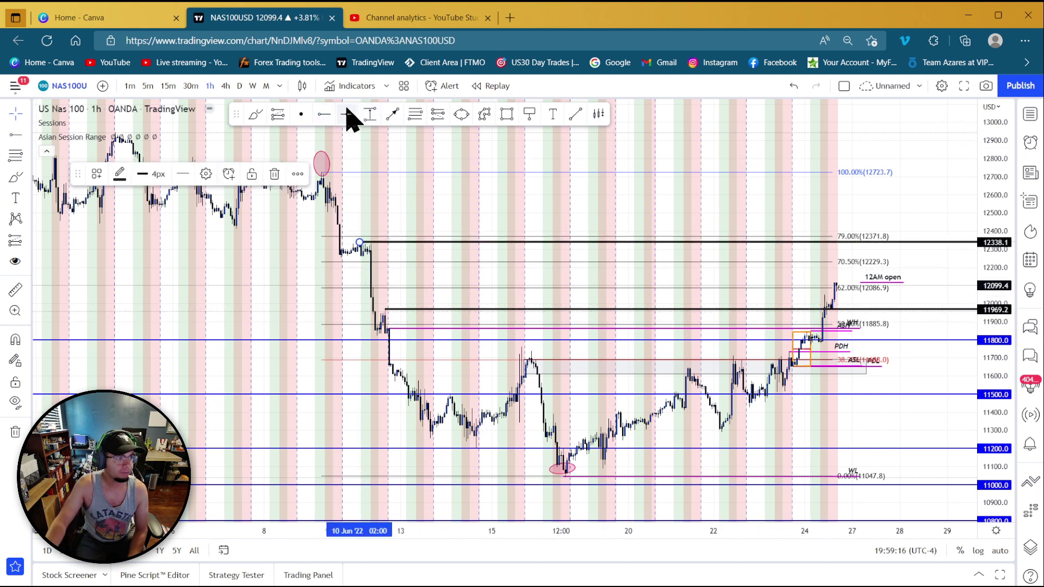
{"action": "left_click", "coordinate": [323, 114]}
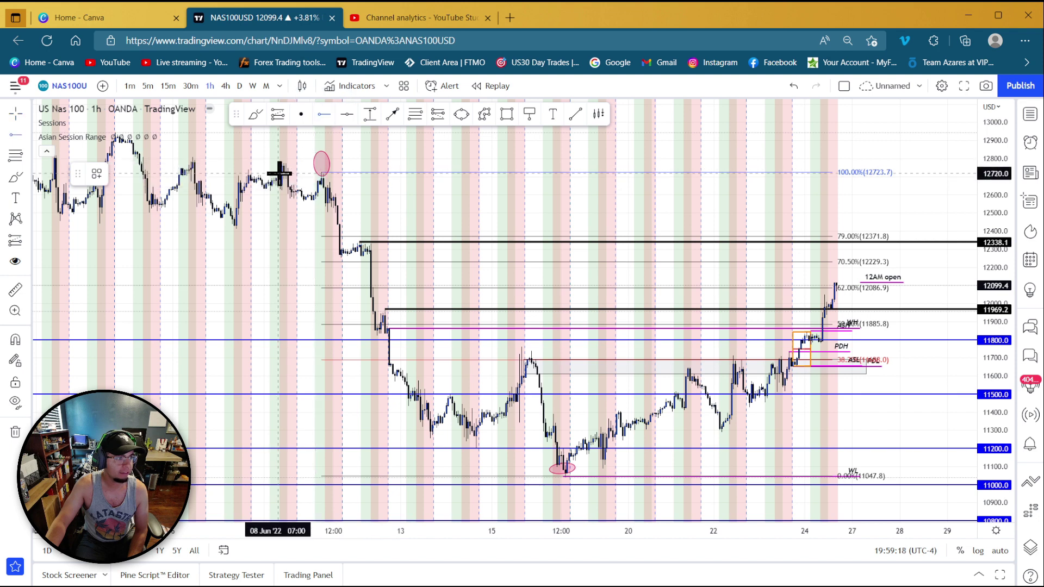
{"action": "left_click", "coordinate": [172, 157]}
{"action": "left_click", "coordinate": [698, 188]}
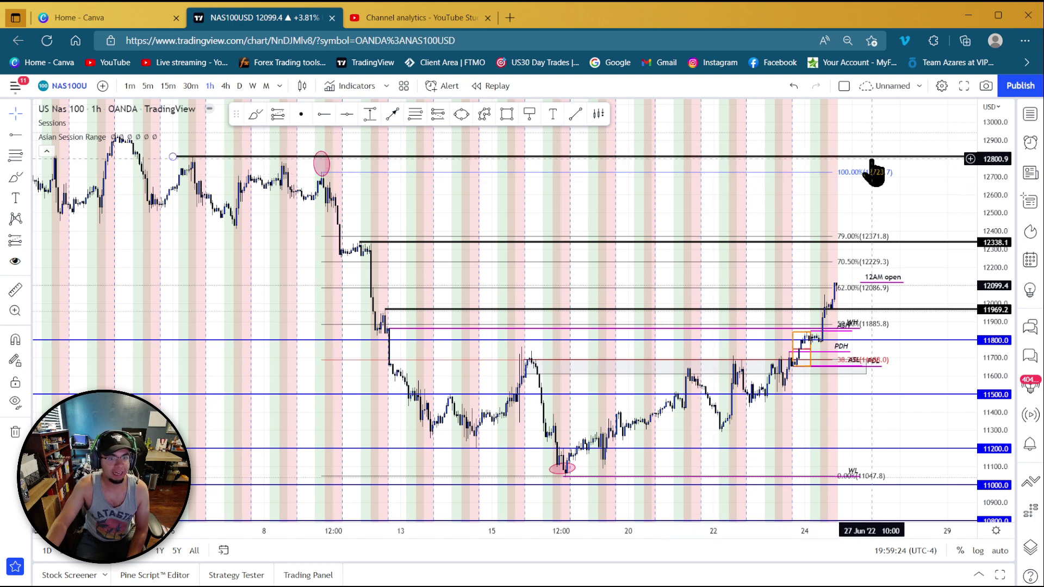
{"action": "left_click_drag", "start_coordinate": [871, 160], "coordinate": [867, 157]}
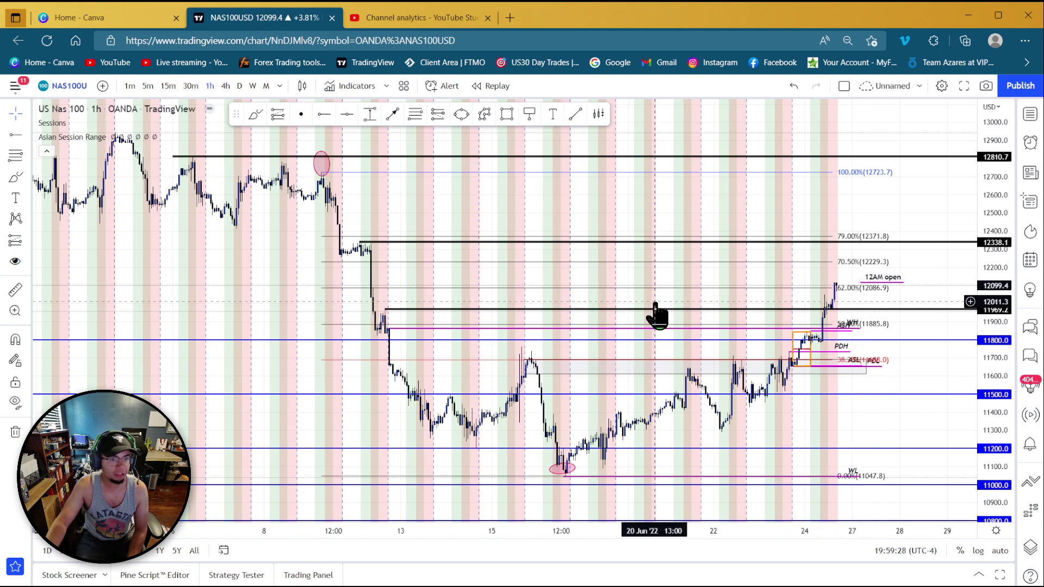
Pan the chart to leave empty space after the latest candles.
{"action": "scroll", "coordinate": [717, 296], "scroll_direction": "down", "scroll_amount": 3}
{"action": "scroll", "coordinate": [752, 256], "scroll_direction": "up", "scroll_amount": 2}
{"action": "scroll", "coordinate": [567, 212], "scroll_direction": "up", "scroll_amount": 2}
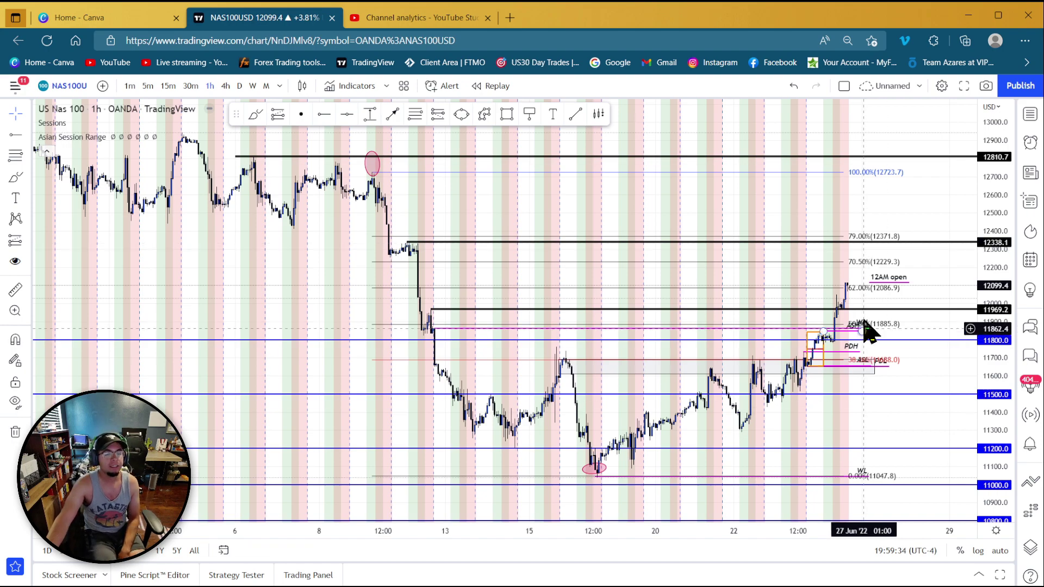
{"action": "scroll", "coordinate": [845, 366], "scroll_direction": "down", "scroll_amount": 3}
{"action": "left_click_drag", "start_coordinate": [875, 407], "coordinate": [715, 361]}
{"action": "scroll", "coordinate": [710, 368], "scroll_direction": "up", "scroll_amount": 3}
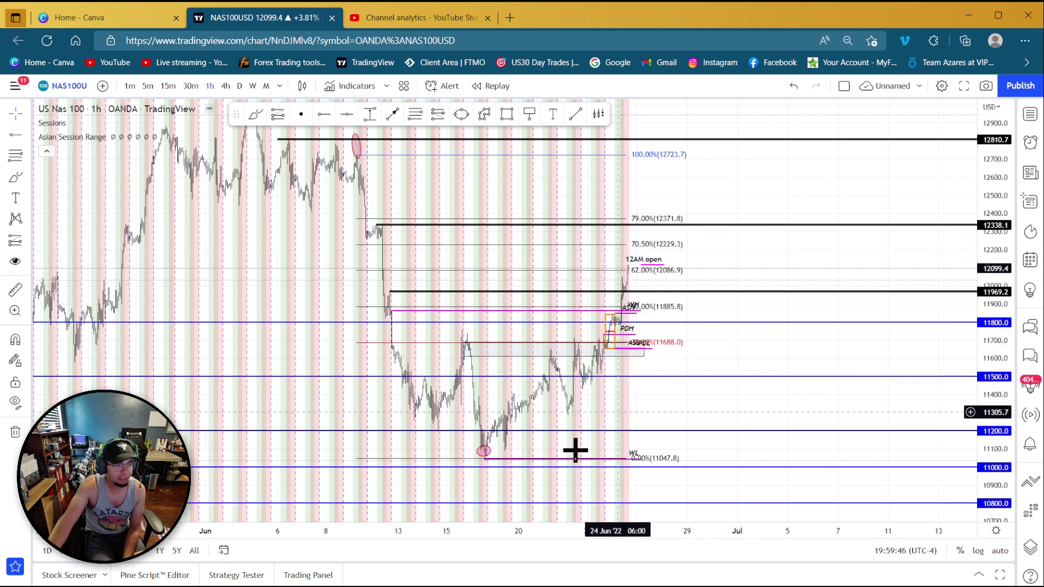
Draw a Fib retracement from the 11059.8 low to the 12095.4 high using the Reward template.
{"action": "left_click", "coordinate": [417, 113]}
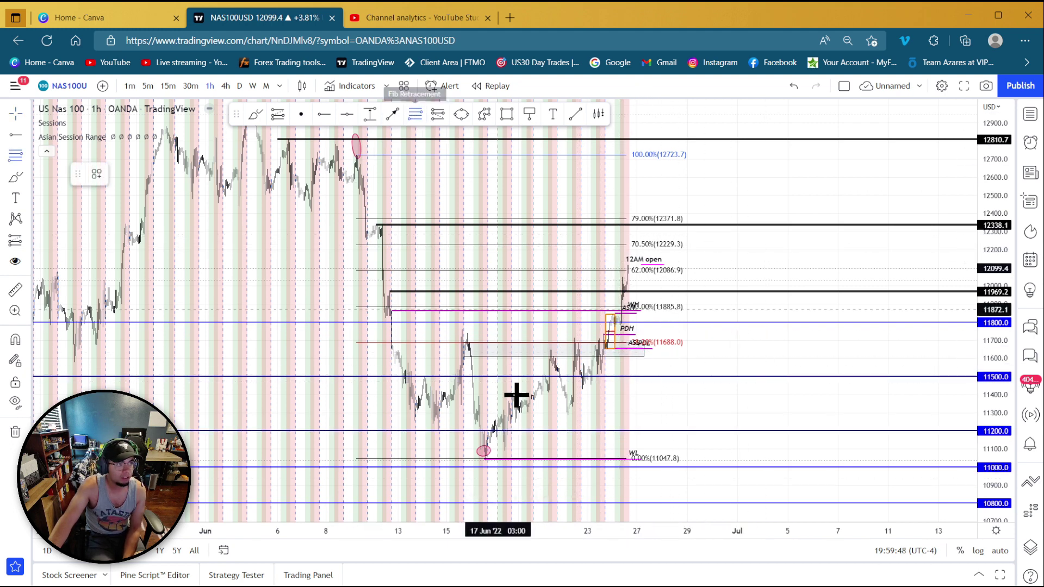
{"action": "left_click", "coordinate": [481, 457]}
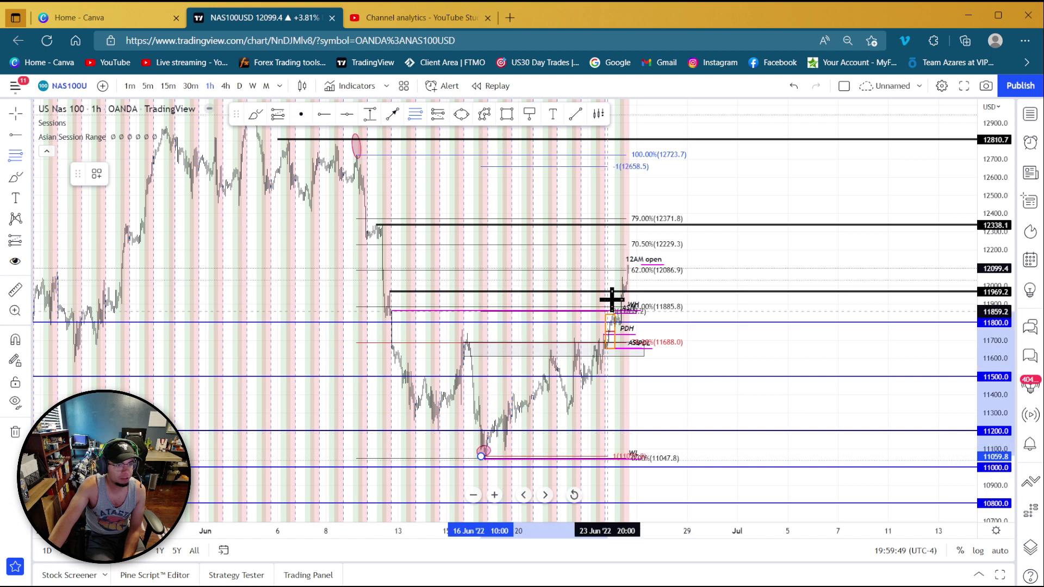
{"action": "left_click", "coordinate": [672, 269]}
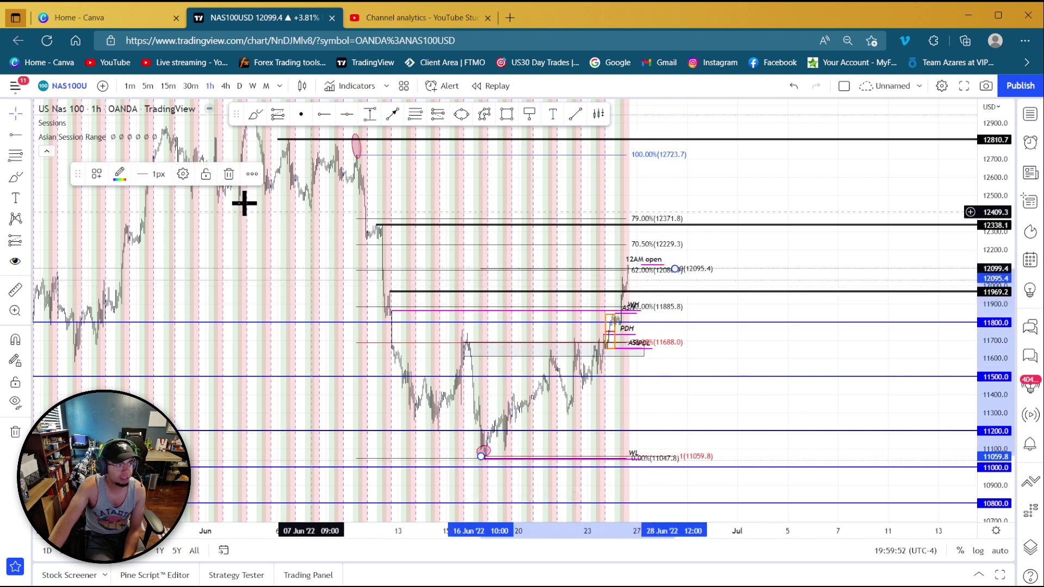
{"action": "left_click", "coordinate": [98, 174]}
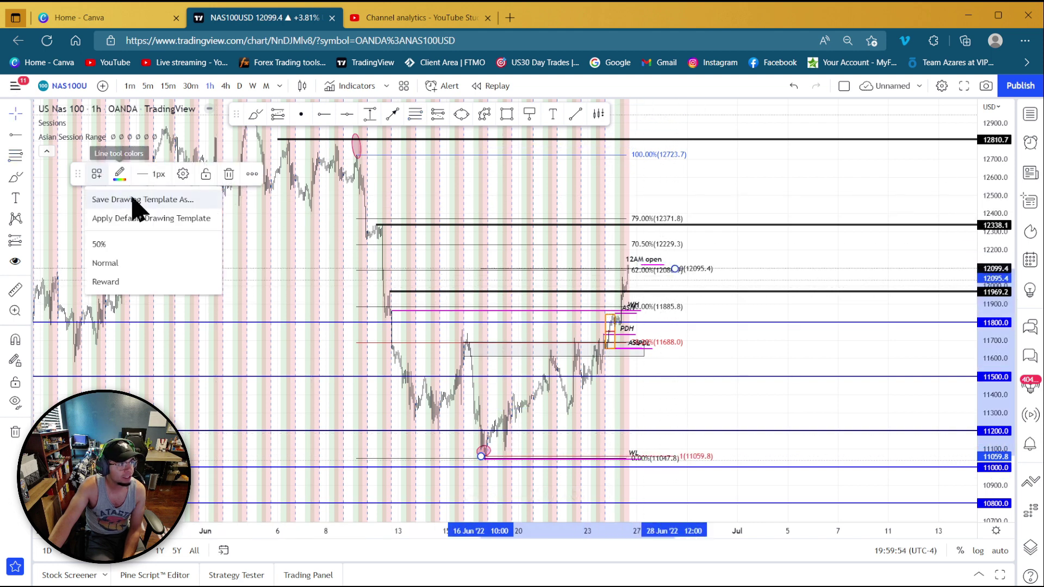
{"action": "left_click", "coordinate": [130, 281]}
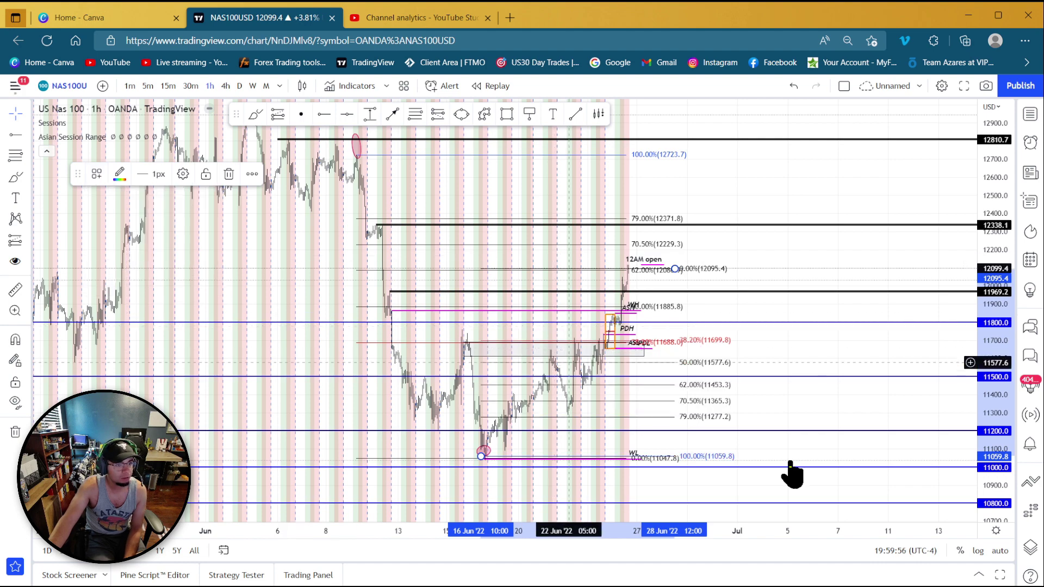
{"action": "scroll", "coordinate": [842, 393], "scroll_direction": "down", "scroll_amount": 2}
{"action": "scroll", "coordinate": [842, 392], "scroll_direction": "up", "scroll_amount": 4}
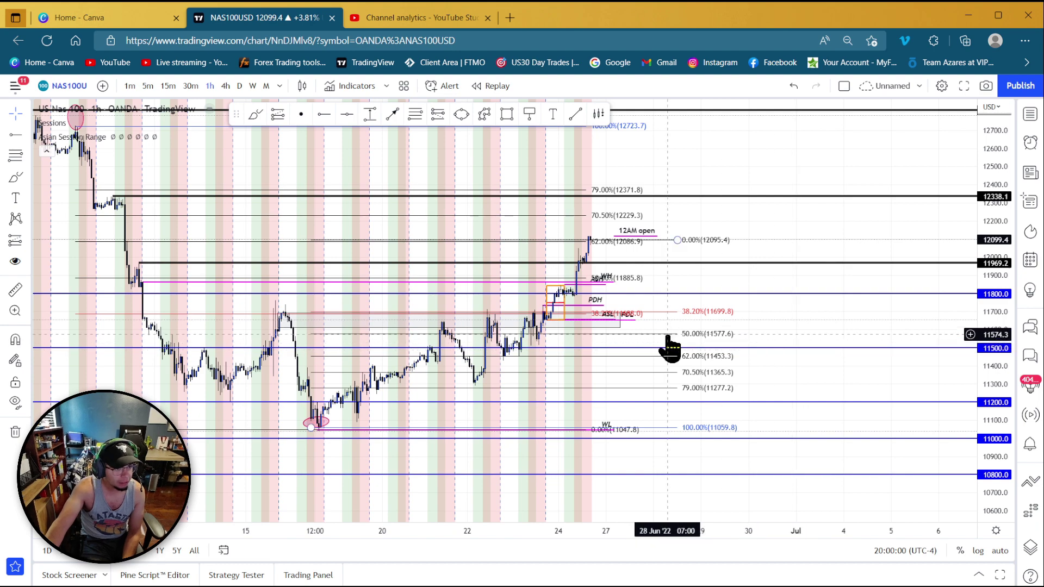
{"action": "left_click_drag", "start_coordinate": [816, 356], "coordinate": [761, 321]}
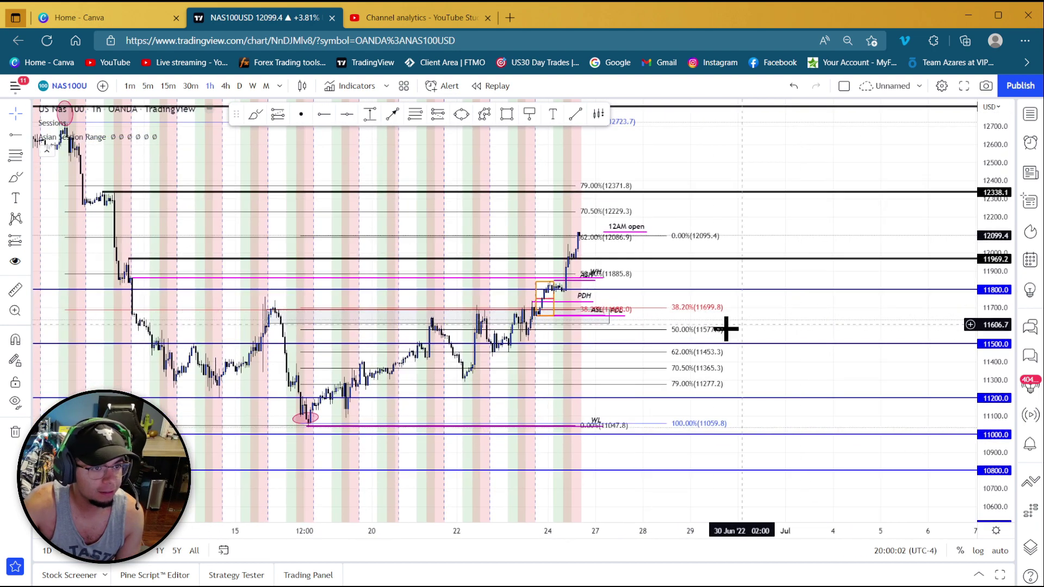
{"action": "scroll", "coordinate": [650, 202], "scroll_direction": "down", "scroll_amount": 2}
{"action": "scroll", "coordinate": [559, 339], "scroll_direction": "up", "scroll_amount": 2}
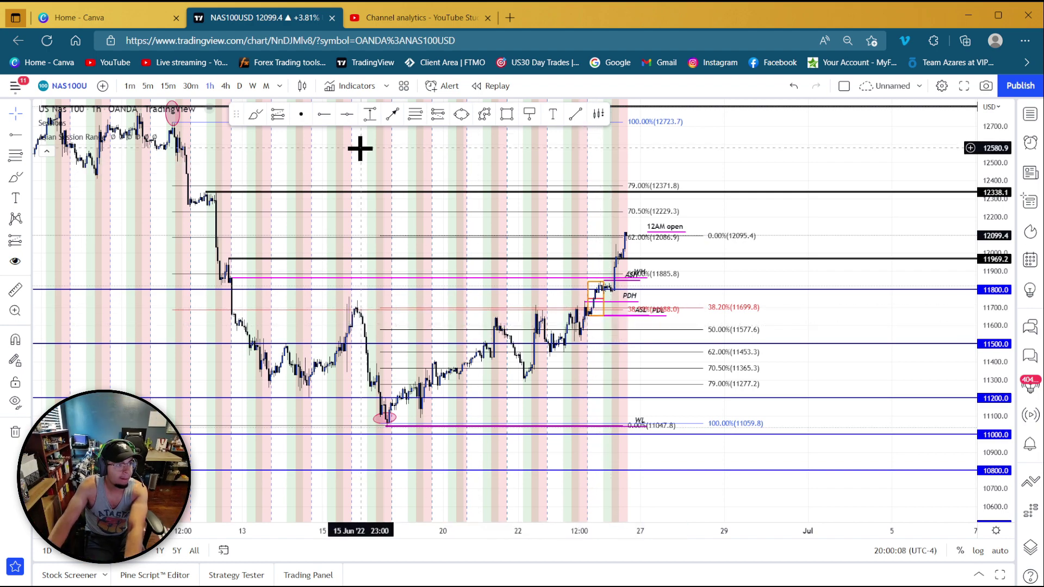
View the 4-hour chart centred on recent candles and the Fibonacci levels.
{"action": "left_click", "coordinate": [225, 86]}
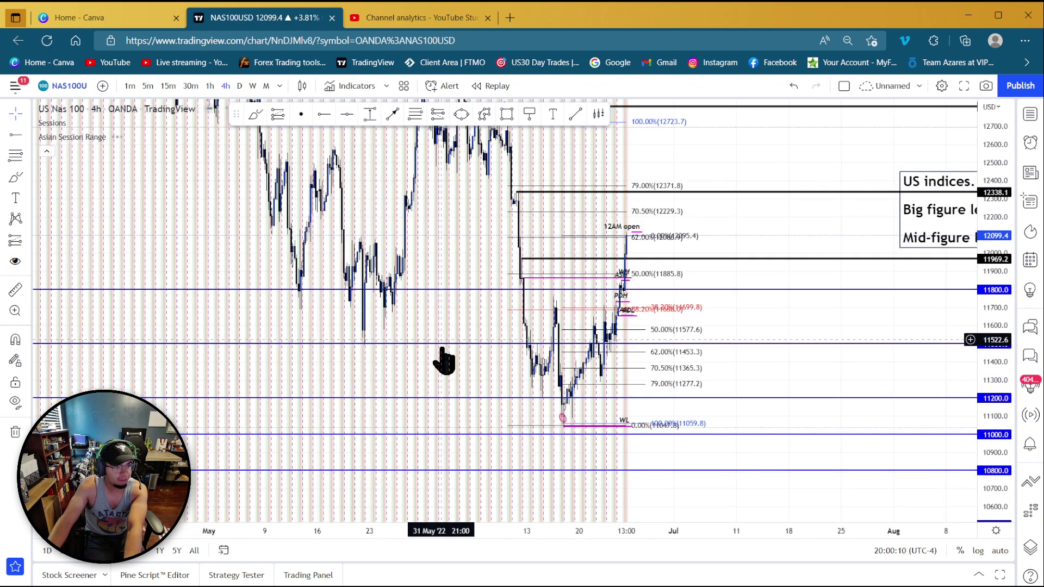
{"action": "scroll", "coordinate": [428, 345], "scroll_direction": "right", "scroll_amount": 5}
{"action": "scroll", "coordinate": [380, 326], "scroll_direction": "up", "scroll_amount": 3}
{"action": "left_click_drag", "start_coordinate": [353, 321], "coordinate": [765, 309]}
{"action": "left_click_drag", "start_coordinate": [619, 310], "coordinate": [757, 305]}
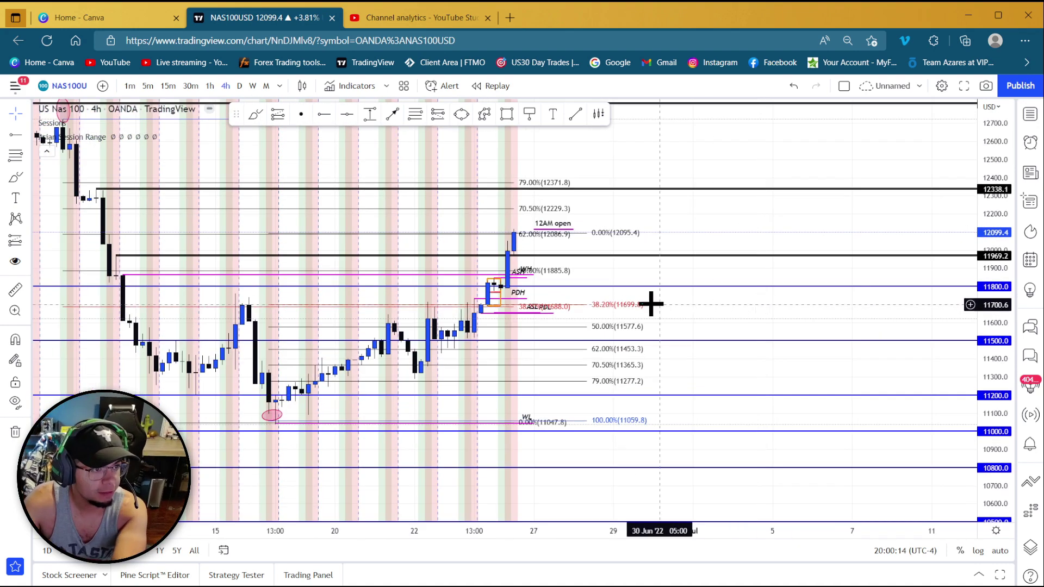
{"action": "scroll", "coordinate": [488, 356], "scroll_direction": "down", "scroll_amount": 2}
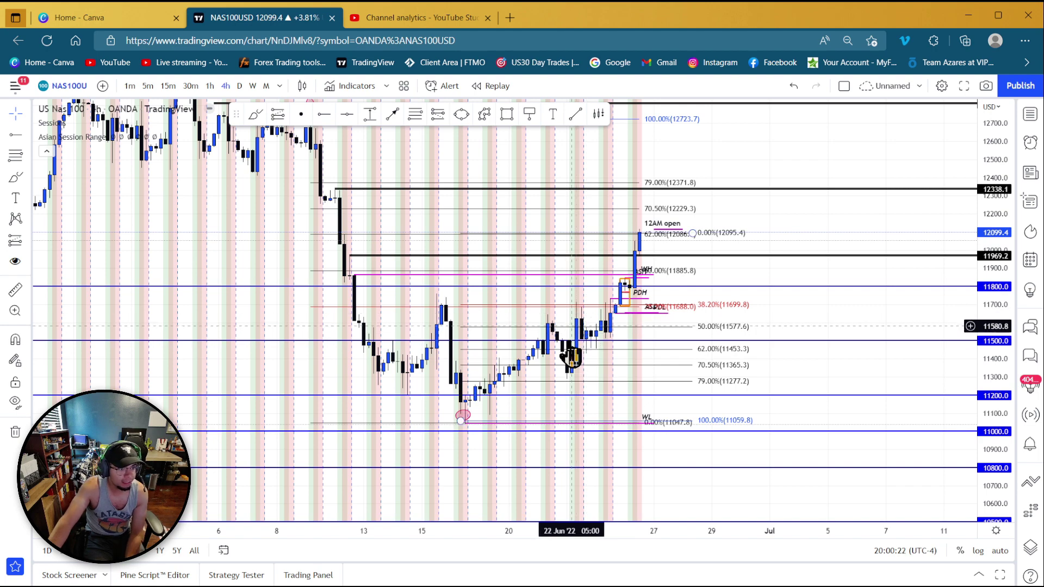
Compare the daily and weekly charts, then return to 1-hour showing June price action.
{"action": "left_click", "coordinate": [240, 86]}
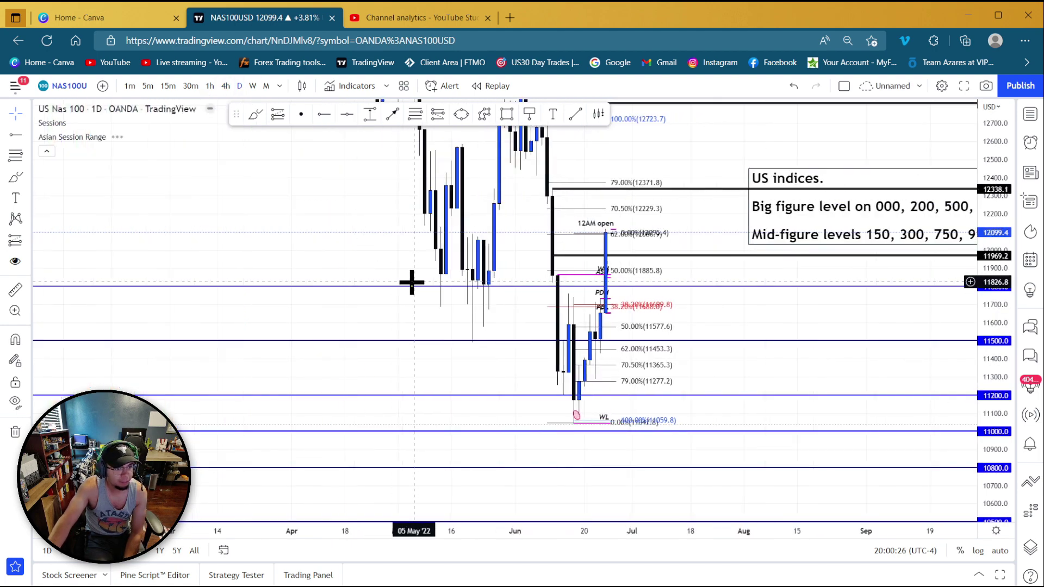
{"action": "left_click_drag", "start_coordinate": [409, 288], "coordinate": [400, 272]}
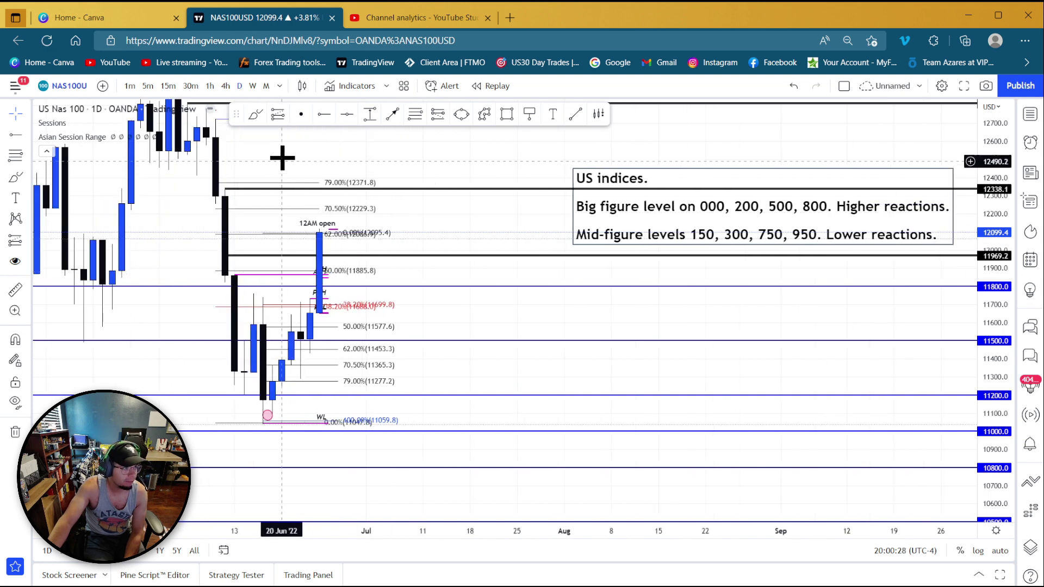
{"action": "left_click", "coordinate": [252, 86]}
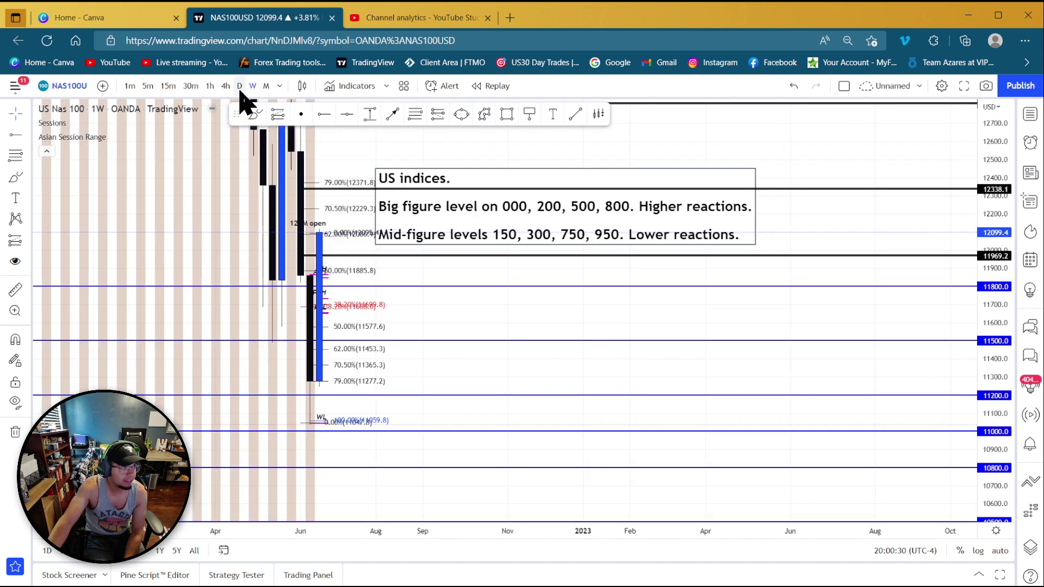
{"action": "left_click", "coordinate": [213, 87]}
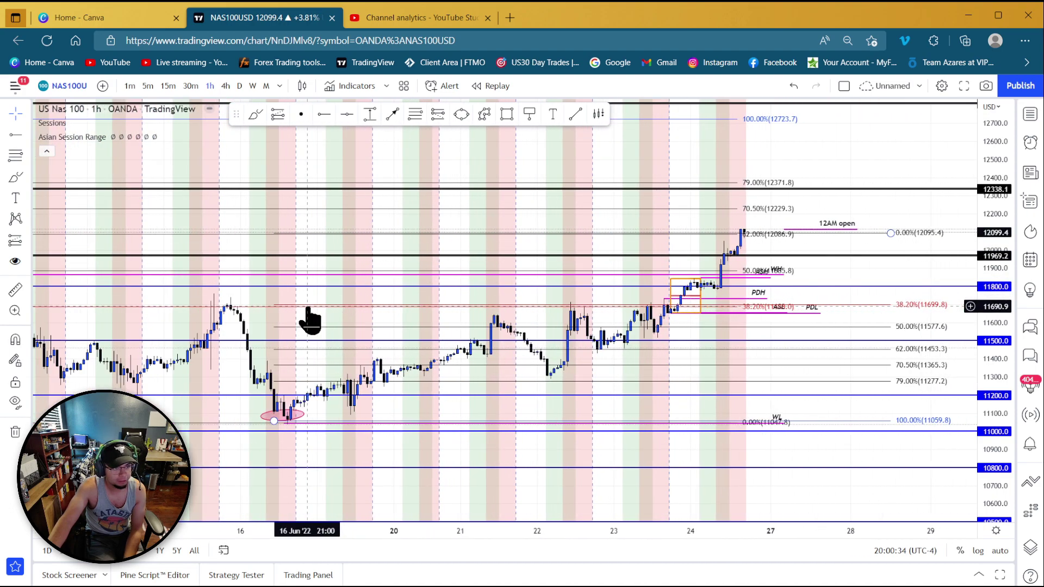
{"action": "scroll", "coordinate": [309, 321], "scroll_direction": "down", "scroll_amount": 5}
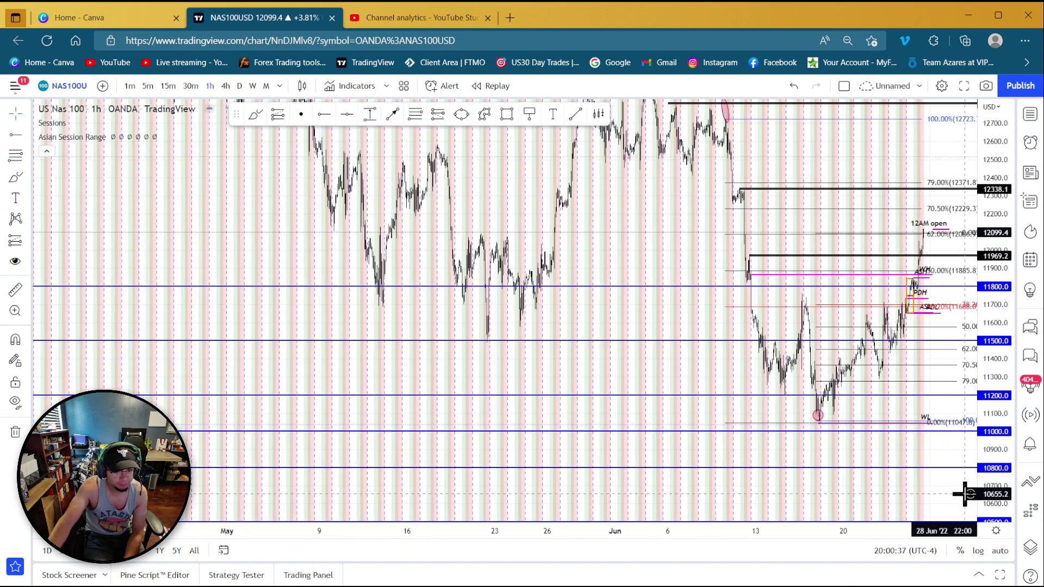
{"action": "left_click_drag", "start_coordinate": [965, 493], "coordinate": [687, 463]}
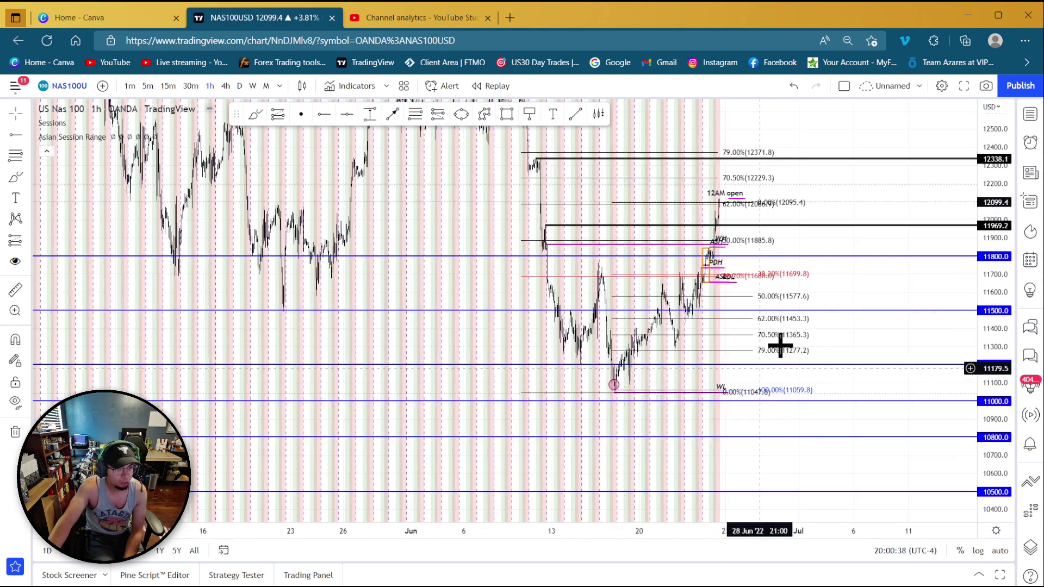
Check the 30-minute chart, then return to 1-hour with the latest candles in view.
{"action": "left_click", "coordinate": [190, 86]}
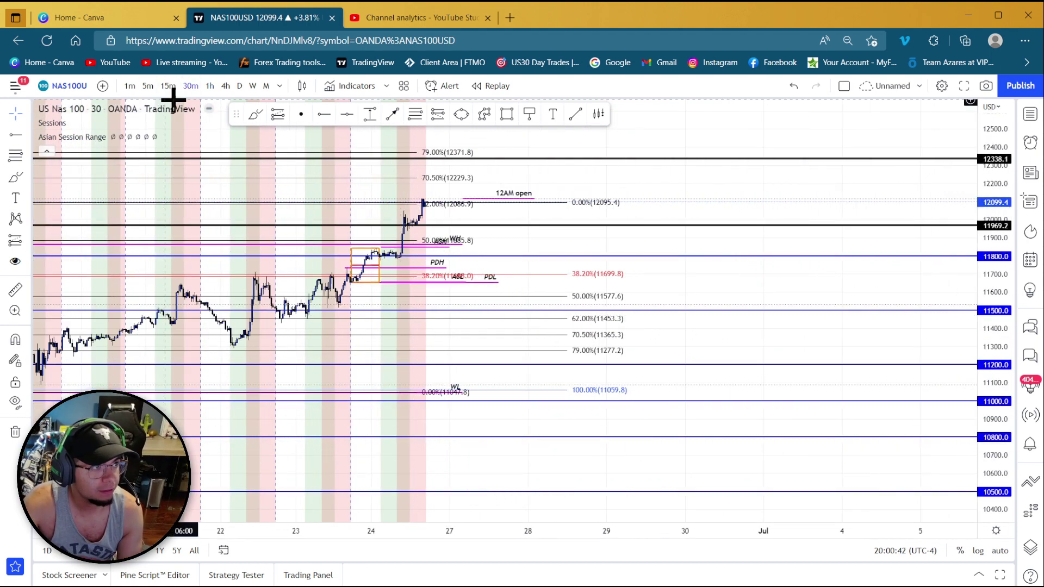
{"action": "left_click", "coordinate": [210, 86]}
{"action": "left_click_drag", "start_coordinate": [211, 459], "coordinate": [643, 462]}
{"action": "left_click_drag", "start_coordinate": [440, 482], "coordinate": [602, 482]}
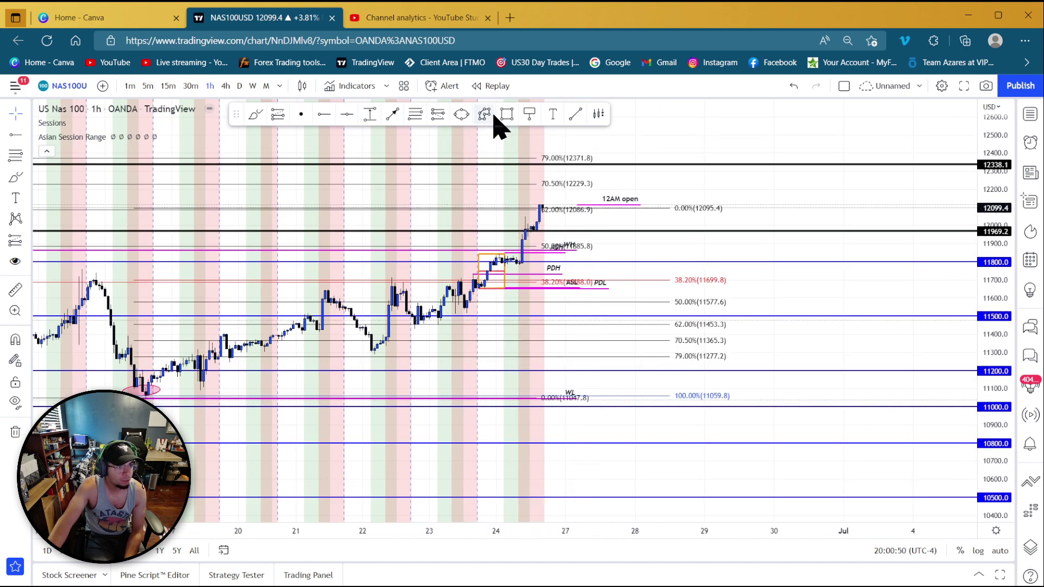
Draw a thin yellow zone at the 50% level, trying then reverting the 1h Bearish OB style.
{"action": "left_click", "coordinate": [513, 115]}
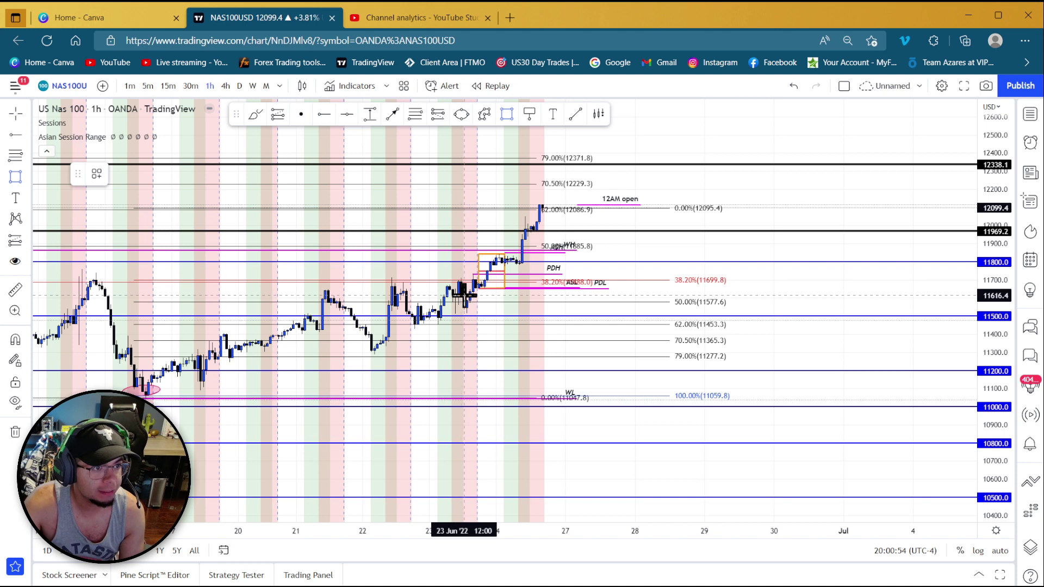
{"action": "left_click_drag", "start_coordinate": [464, 305], "coordinate": [736, 308]}
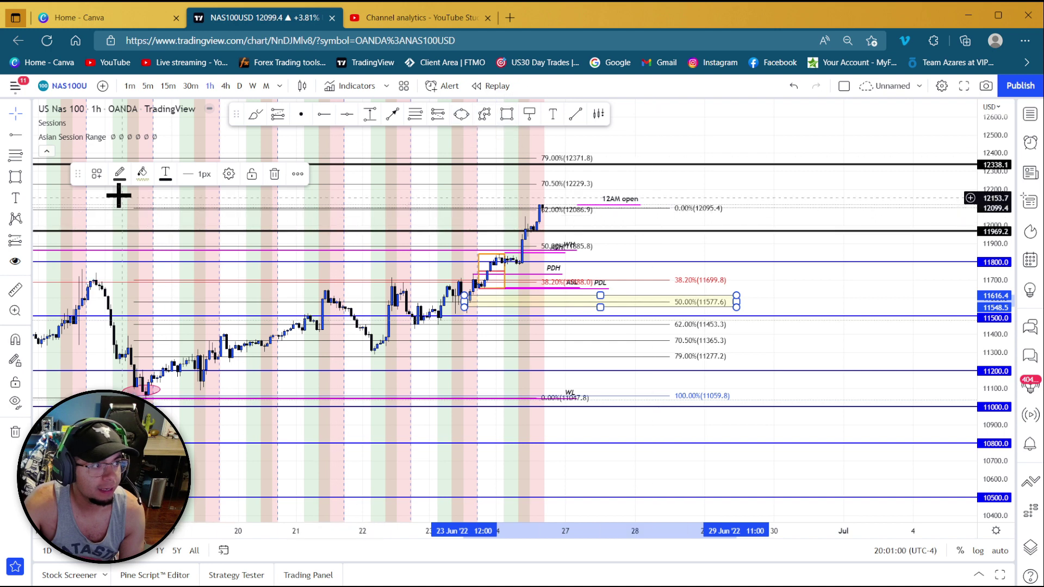
{"action": "left_click", "coordinate": [98, 174]}
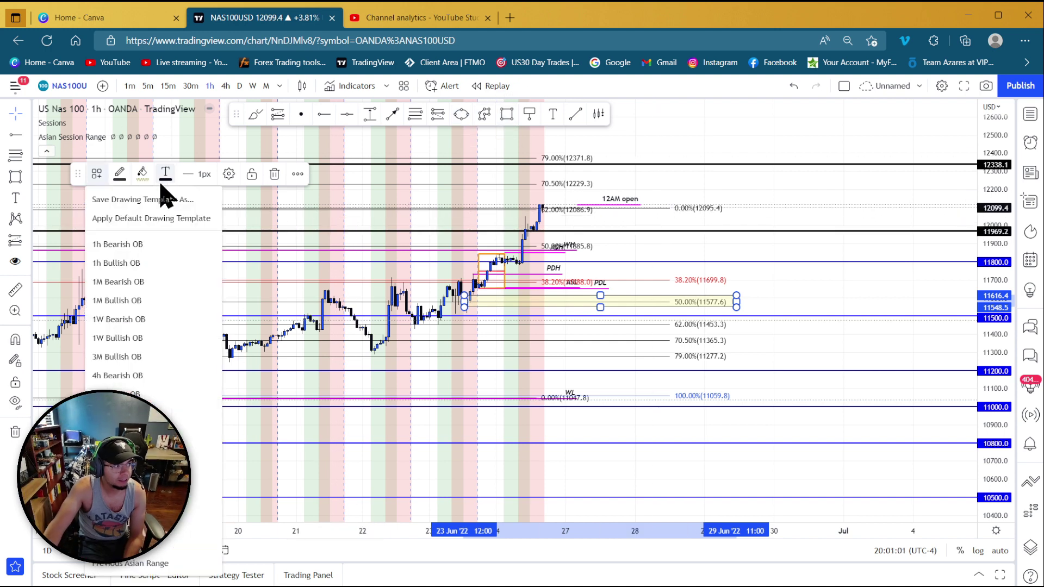
{"action": "left_click", "coordinate": [134, 247]}
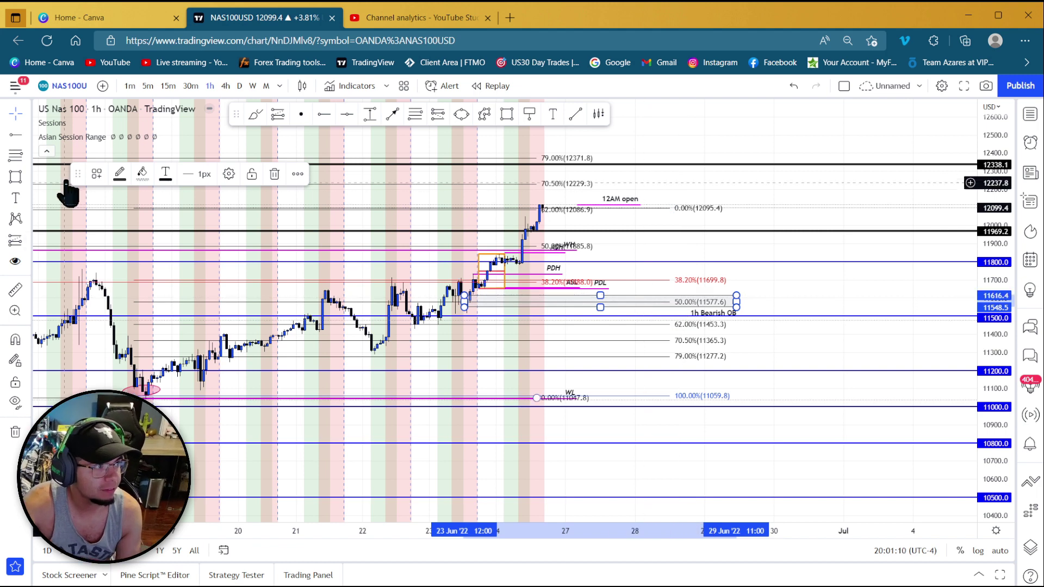
{"action": "left_click", "coordinate": [94, 179]}
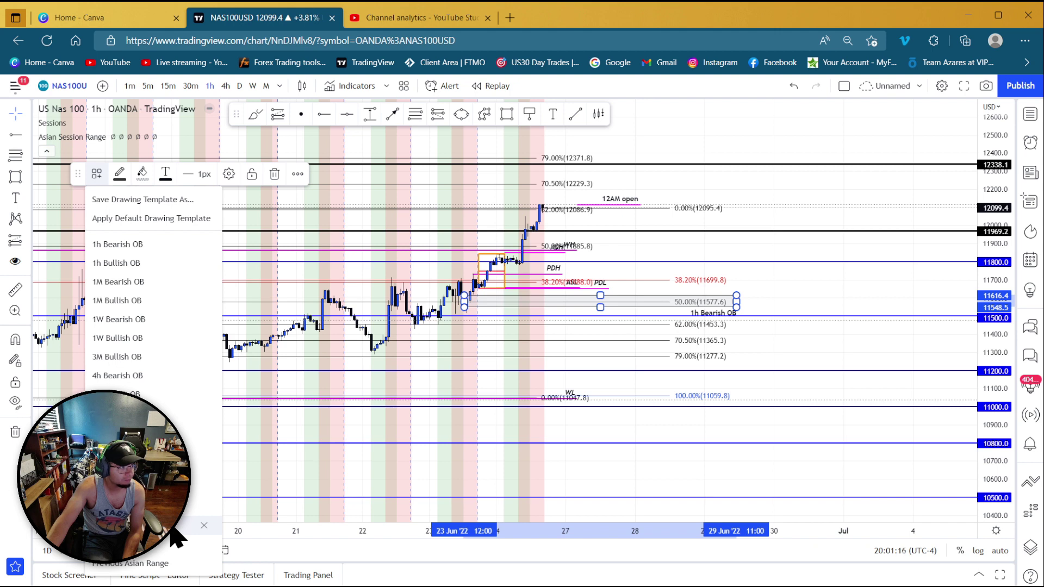
{"action": "left_click", "coordinate": [171, 526]}
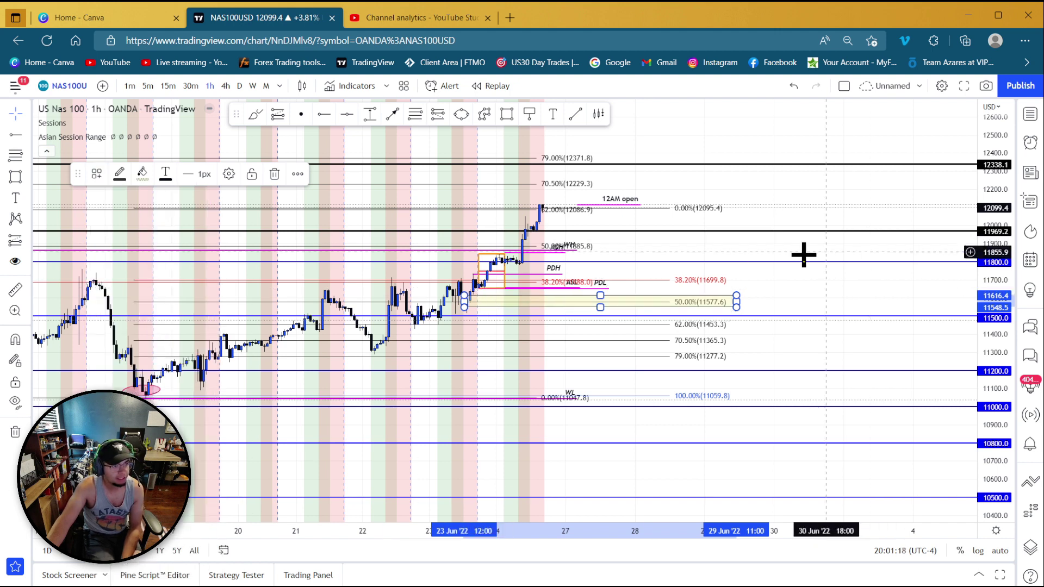
Draw a yellow zone spanning the 62% to 79% retracement levels, then select the retracement.
{"action": "left_click", "coordinate": [508, 115]}
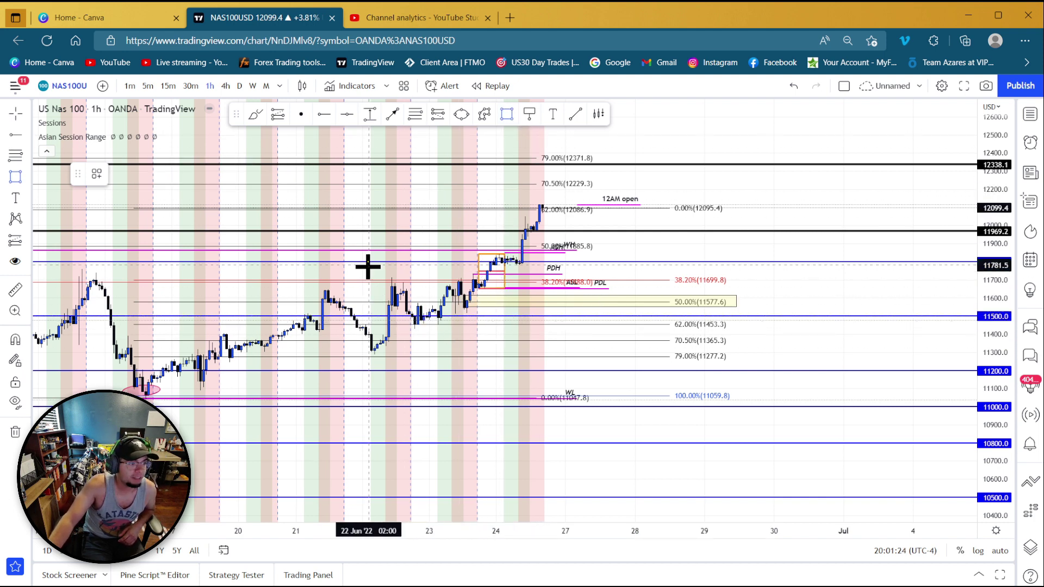
{"action": "scroll", "coordinate": [374, 287], "scroll_direction": "down", "scroll_amount": 3}
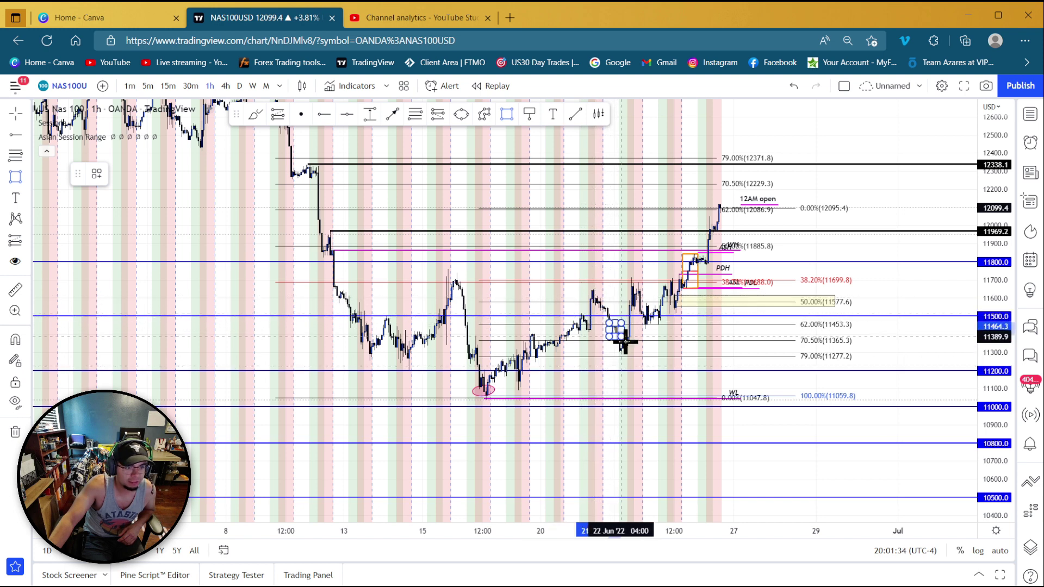
{"action": "left_click_drag", "start_coordinate": [643, 357], "coordinate": [883, 353]}
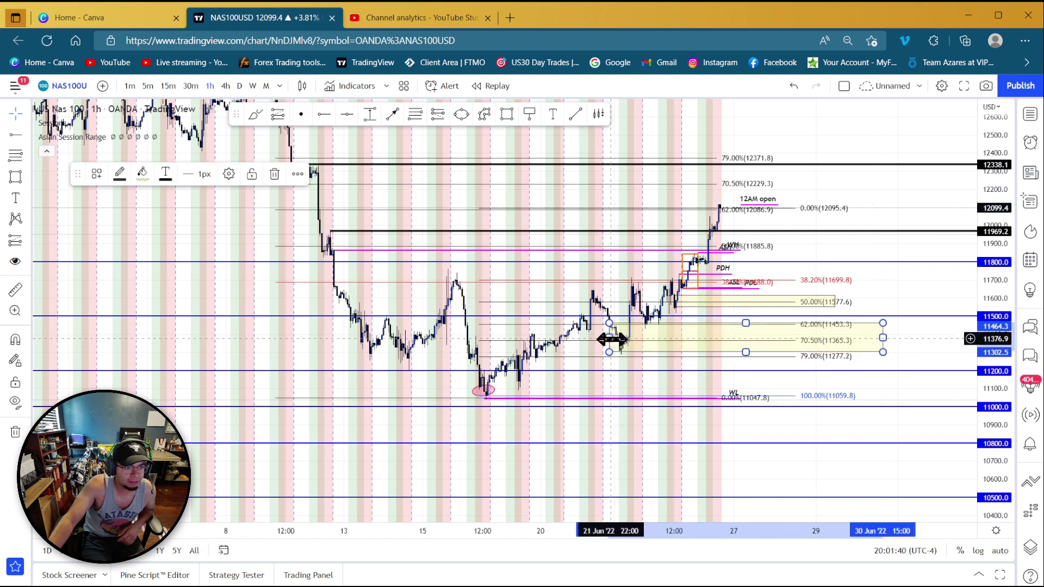
{"action": "left_click_drag", "start_coordinate": [612, 340], "coordinate": [618, 339]}
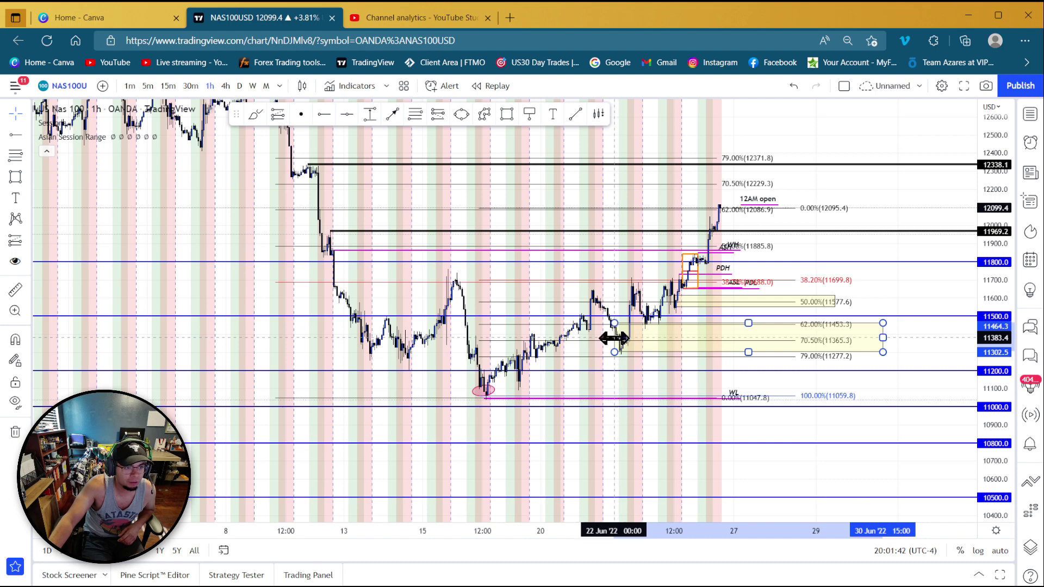
{"action": "scroll", "coordinate": [894, 301], "scroll_direction": "down", "scroll_amount": 3}
{"action": "scroll", "coordinate": [890, 286], "scroll_direction": "up", "scroll_amount": 3}
{"action": "left_click_drag", "start_coordinate": [890, 298], "coordinate": [618, 282]}
{"action": "left_click", "coordinate": [645, 247]}
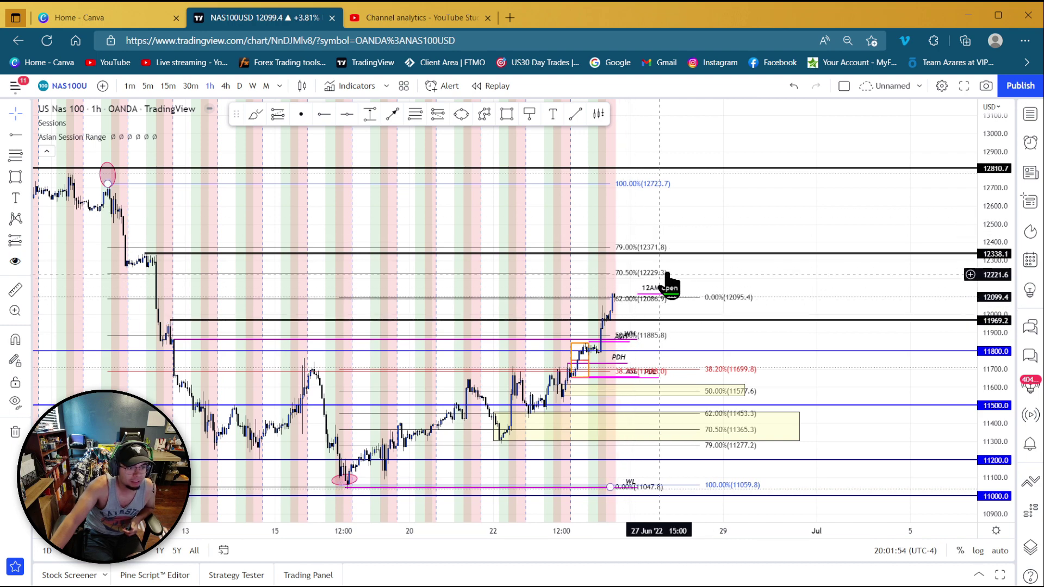
Move the retracement's 100% anchor up to about 11461.1.
{"action": "scroll", "coordinate": [680, 347], "scroll_direction": "up", "scroll_amount": 3}
{"action": "left_click_drag", "start_coordinate": [673, 298], "coordinate": [833, 255]}
{"action": "left_click", "coordinate": [676, 344]}
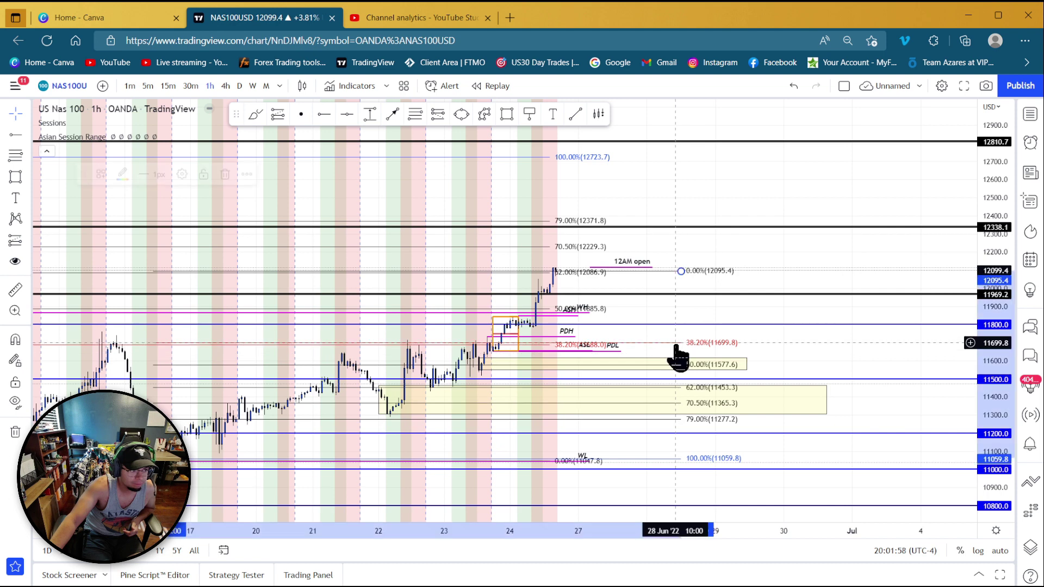
{"action": "left_click_drag", "start_coordinate": [154, 458], "coordinate": [393, 410]}
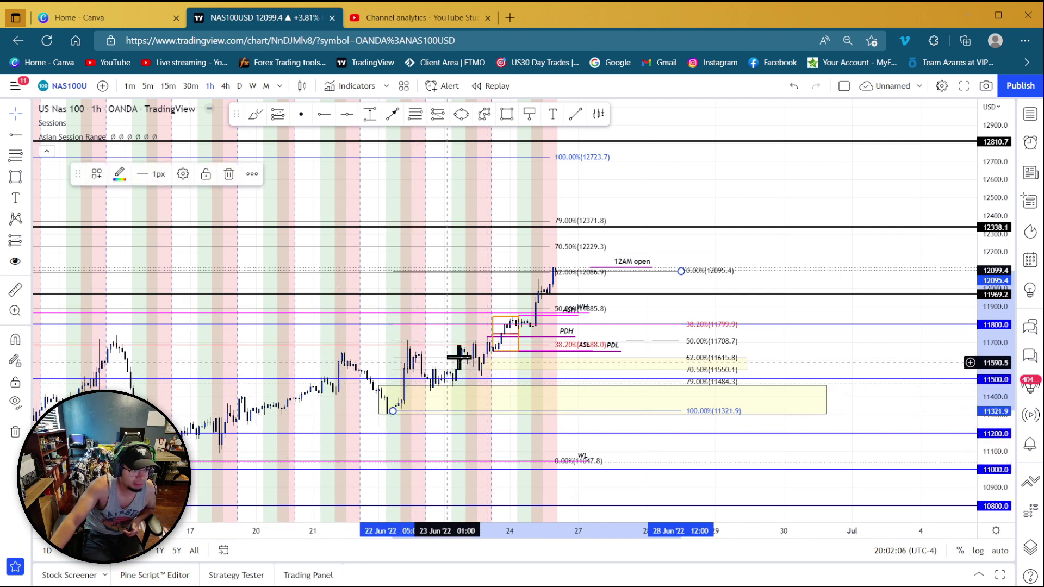
{"action": "left_click_drag", "start_coordinate": [393, 411], "coordinate": [428, 387]}
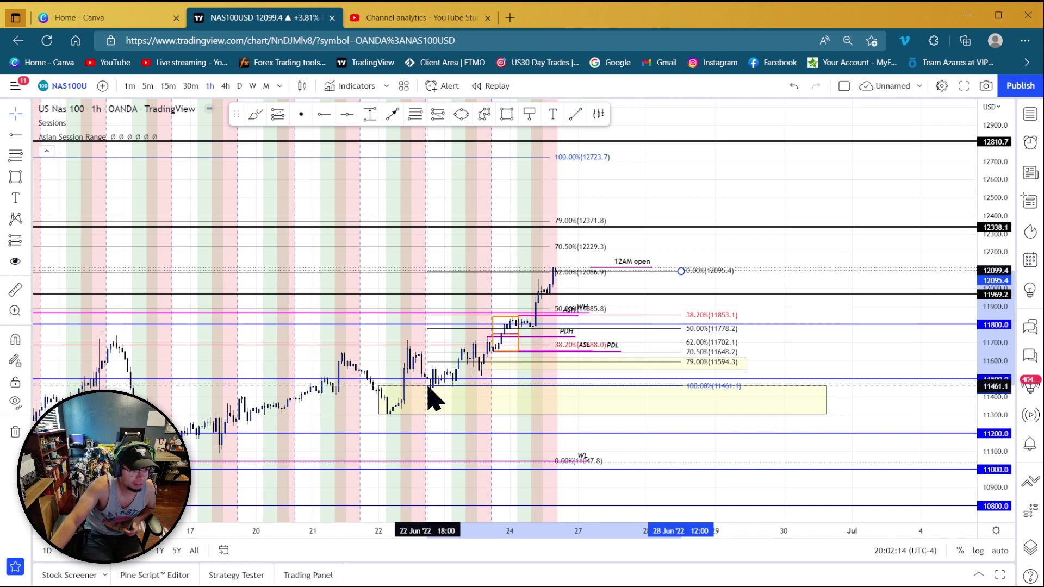
Delete the larger yellow 62%–79% zone.
{"action": "left_click", "coordinate": [618, 419]}
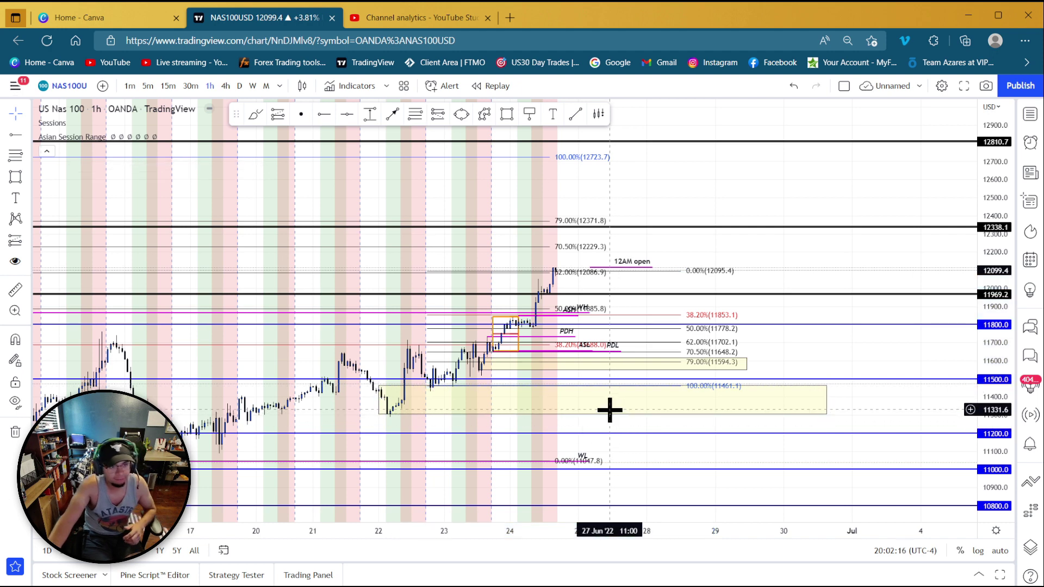
{"action": "left_click", "coordinate": [609, 415]}
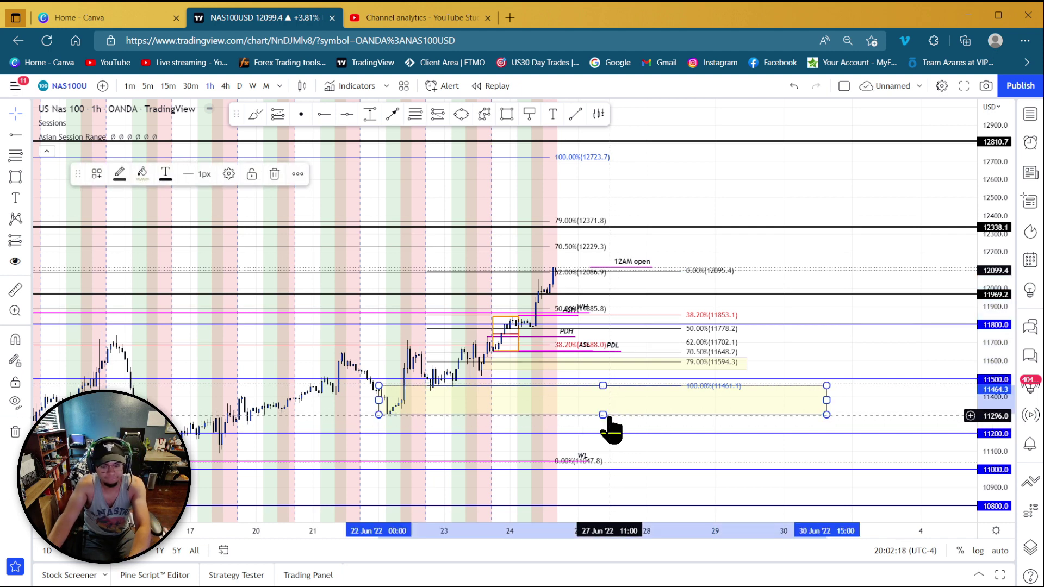
{"action": "key", "text": "Delete"}
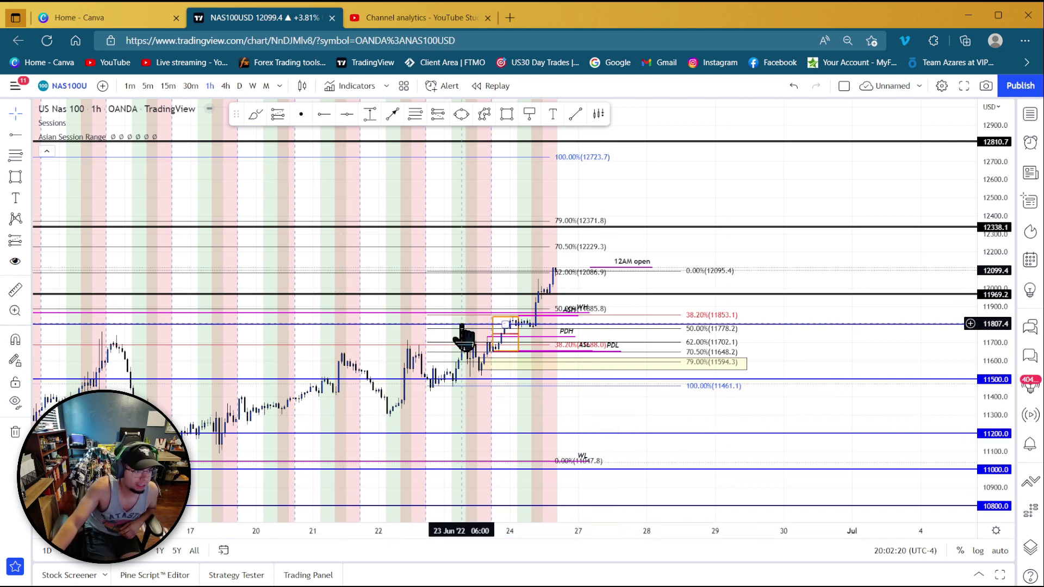
{"action": "scroll", "coordinate": [462, 337], "scroll_direction": "down", "scroll_amount": 2}
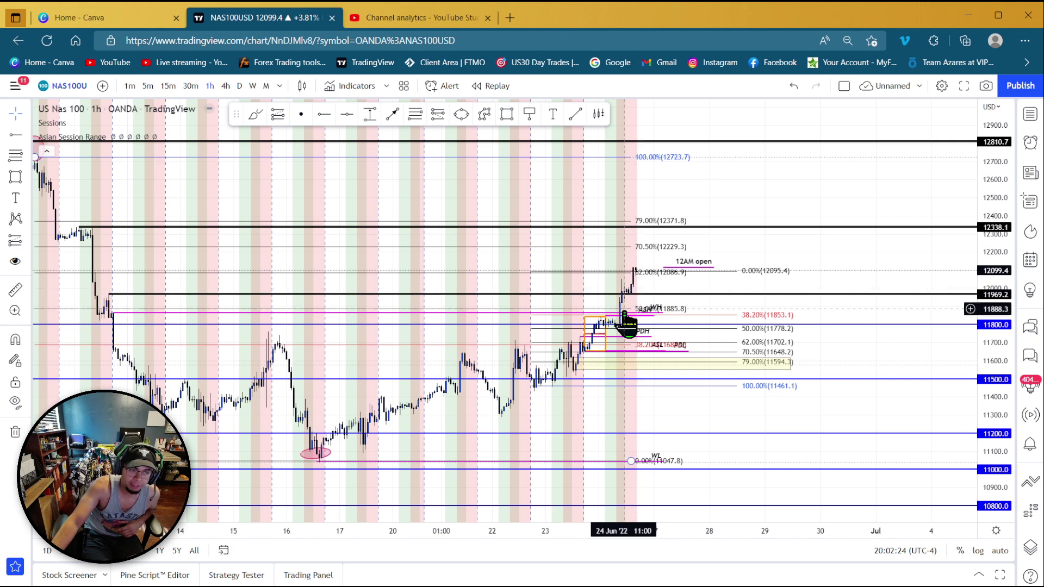
{"action": "scroll", "coordinate": [566, 396], "scroll_direction": "up", "scroll_amount": 2}
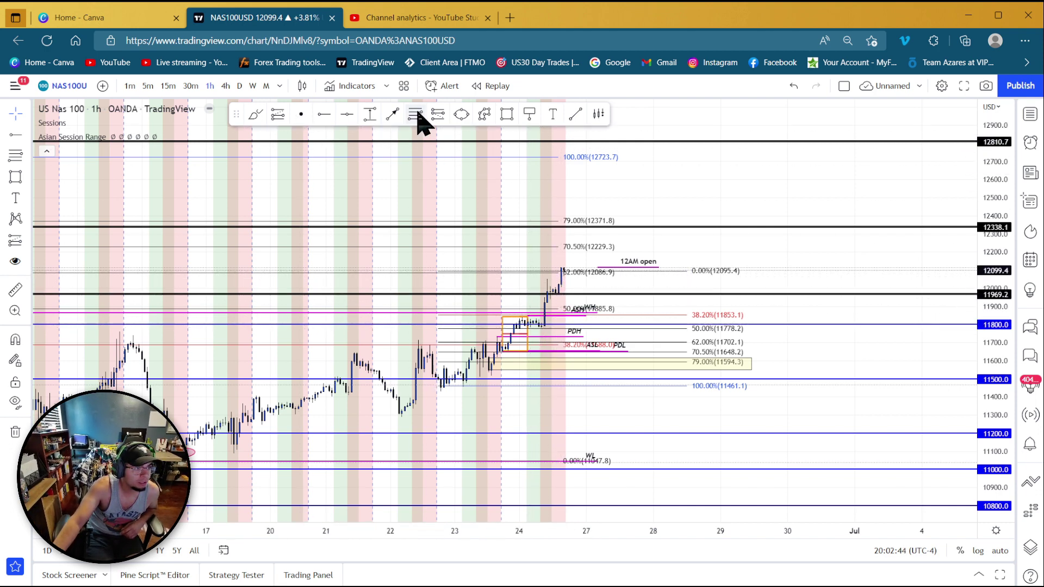
Place a short position near 27 Jun and set its stop and target to about 3.5 risk/reward.
{"action": "left_click", "coordinate": [440, 113]}
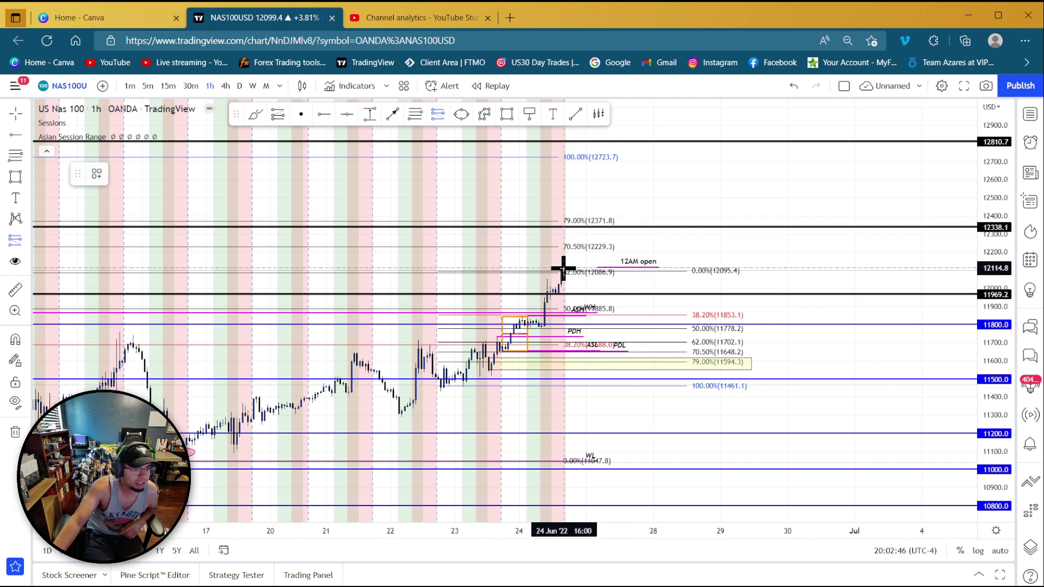
{"action": "left_click", "coordinate": [581, 291]}
{"action": "left_click_drag", "start_coordinate": [620, 312], "coordinate": [656, 314]}
{"action": "left_click_drag", "start_coordinate": [625, 270], "coordinate": [618, 282]}
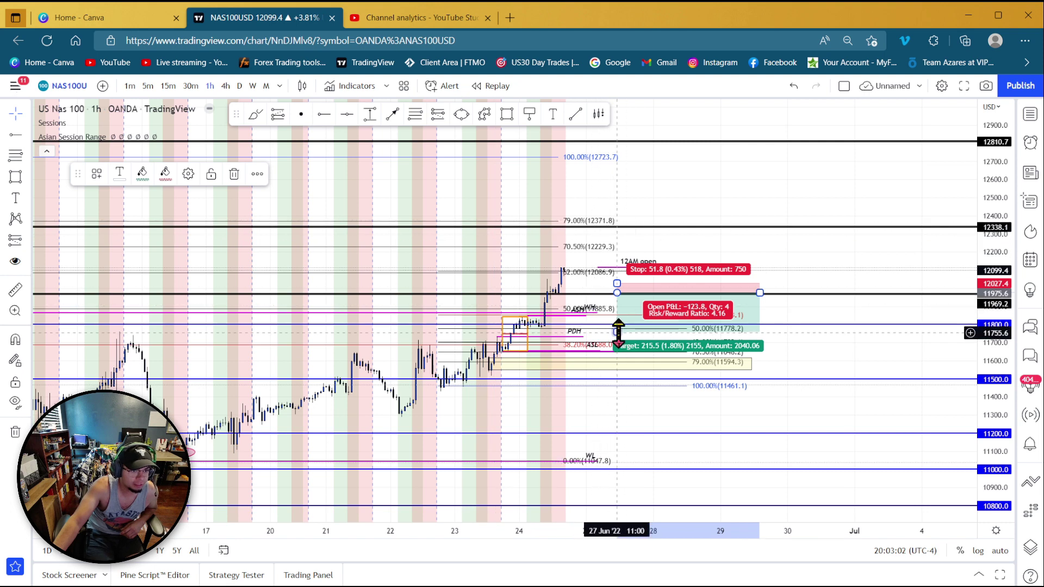
{"action": "mouse_move", "coordinate": [618, 332]}
{"action": "left_mouse_down"}
{"action": "mouse_move", "coordinate": [620, 309]}
{"action": "mouse_move", "coordinate": [620, 321]}
{"action": "left_mouse_up"}
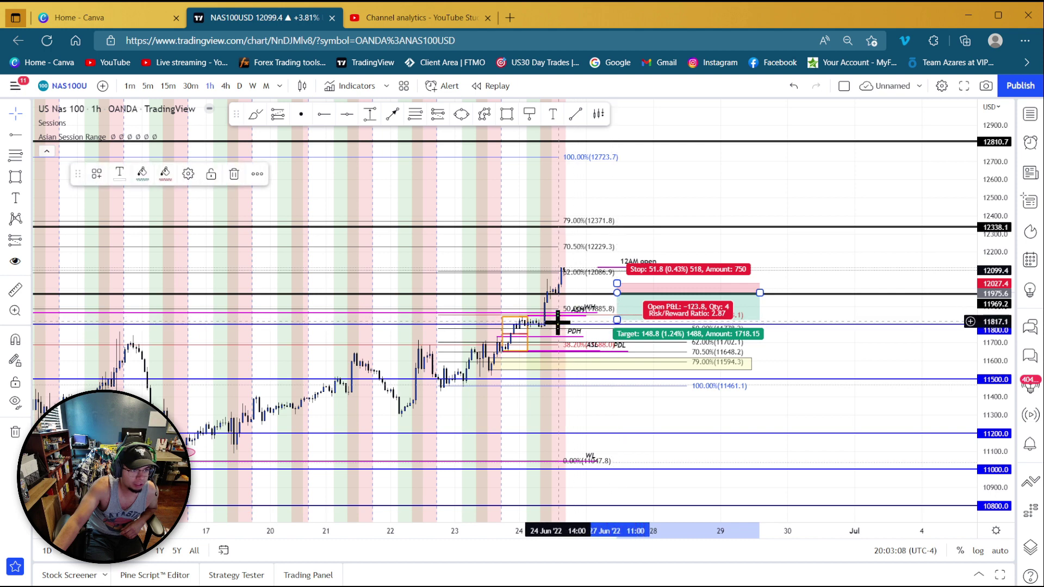
{"action": "left_click_drag", "start_coordinate": [617, 319], "coordinate": [617, 326]}
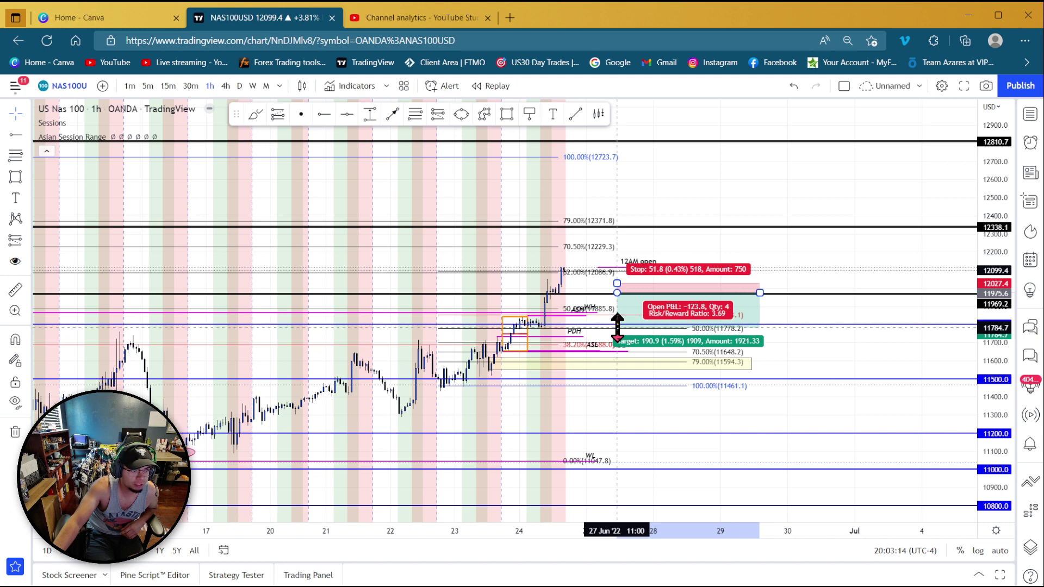
{"action": "left_click_drag", "start_coordinate": [617, 327], "coordinate": [617, 325]}
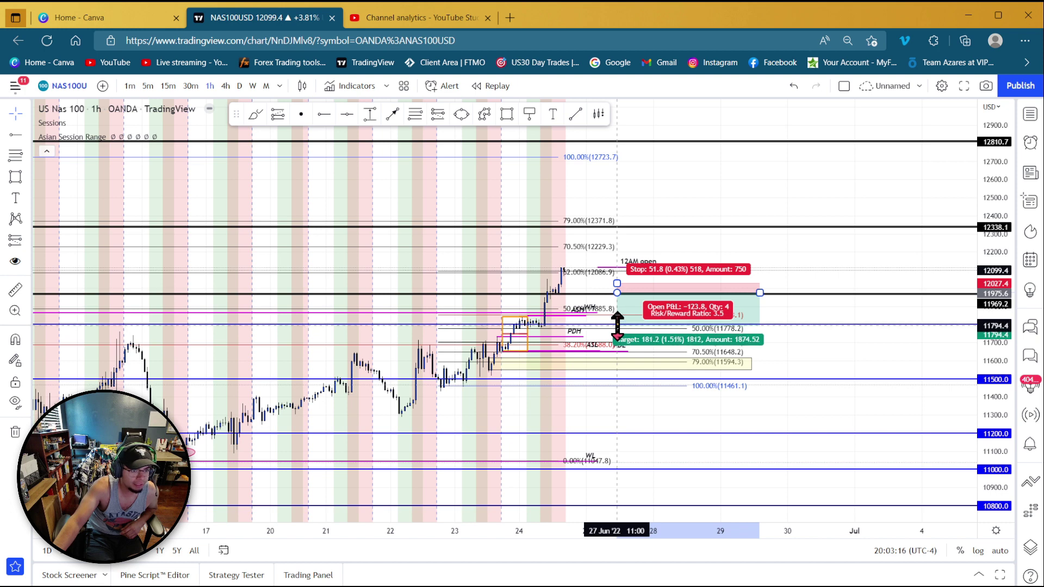
{"action": "left_click", "coordinate": [770, 244]}
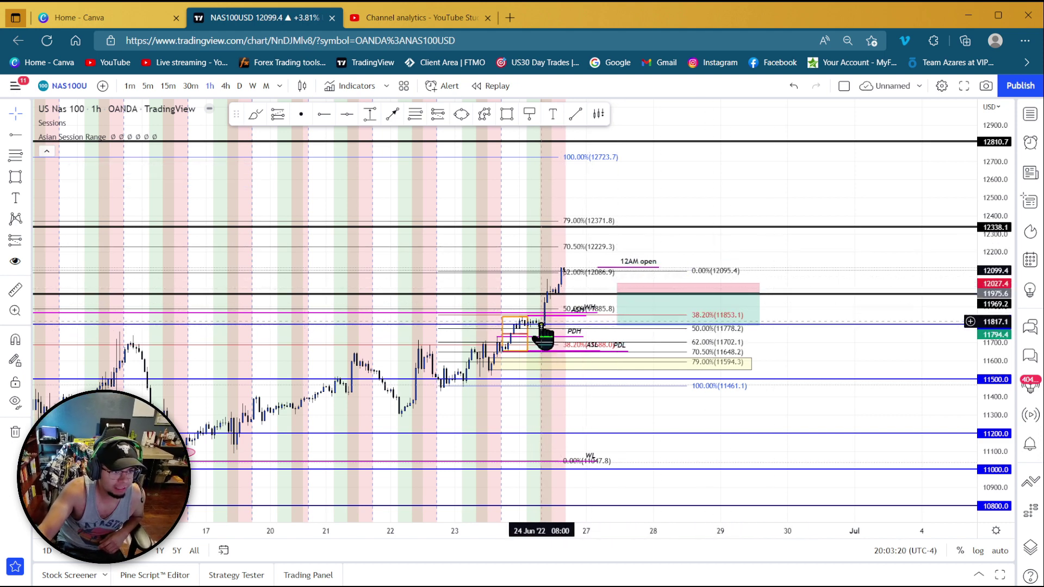
Drag the position's profit target down to 333.3 points.
{"action": "left_click", "coordinate": [629, 328]}
{"action": "left_click_drag", "start_coordinate": [620, 325], "coordinate": [609, 327]}
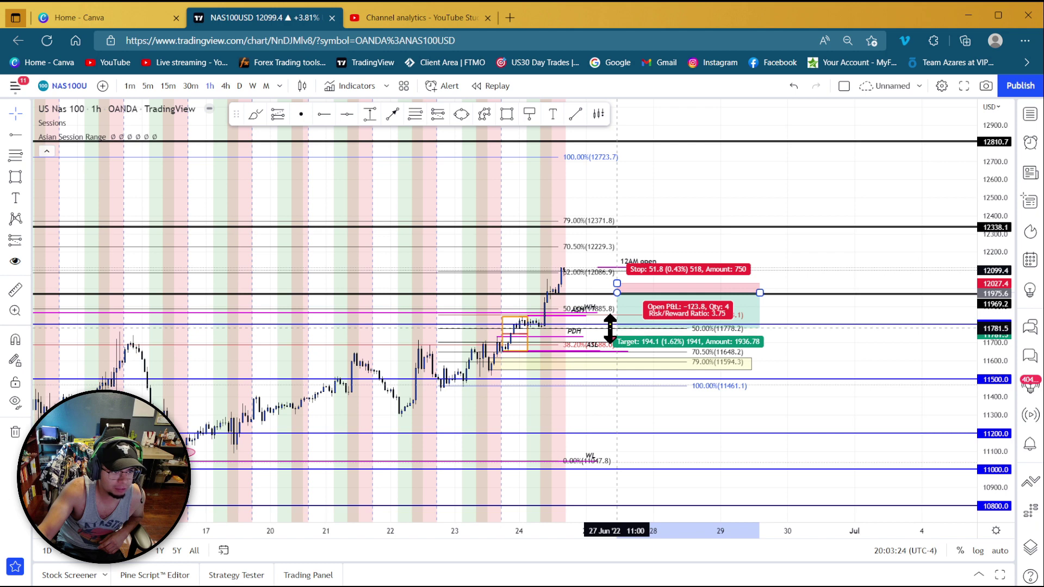
{"action": "left_click_drag", "start_coordinate": [610, 329], "coordinate": [610, 325]}
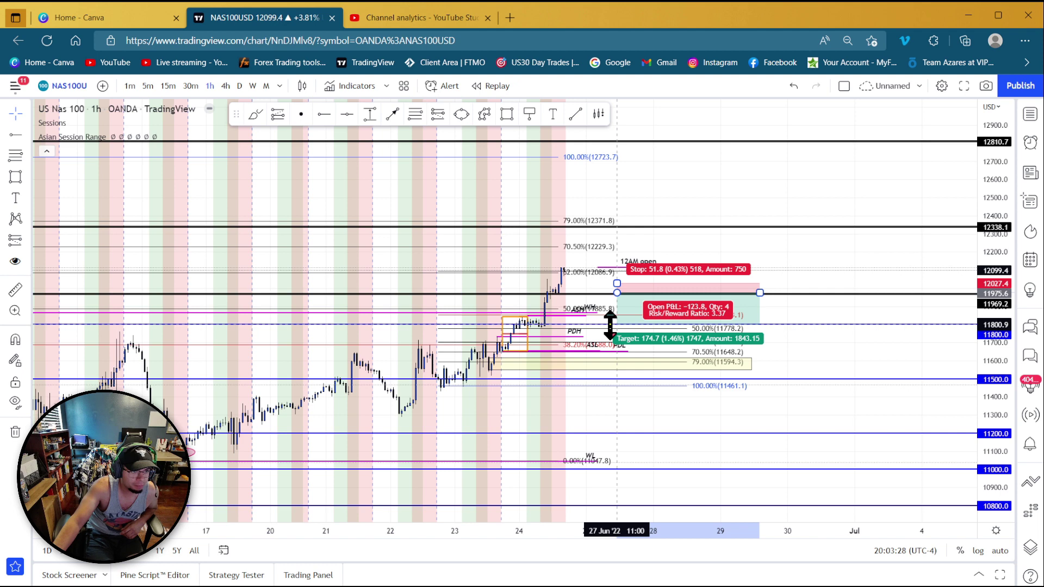
{"action": "left_click_drag", "start_coordinate": [610, 326], "coordinate": [591, 356]}
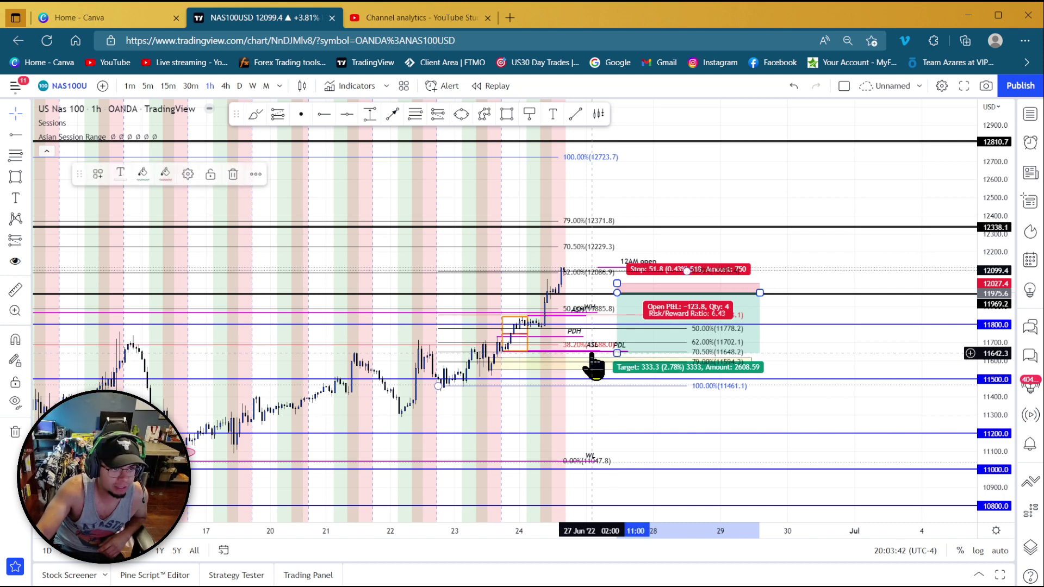
Extend the short position's target down to the 79% retracement level.
{"action": "right_click", "coordinate": [711, 181]}
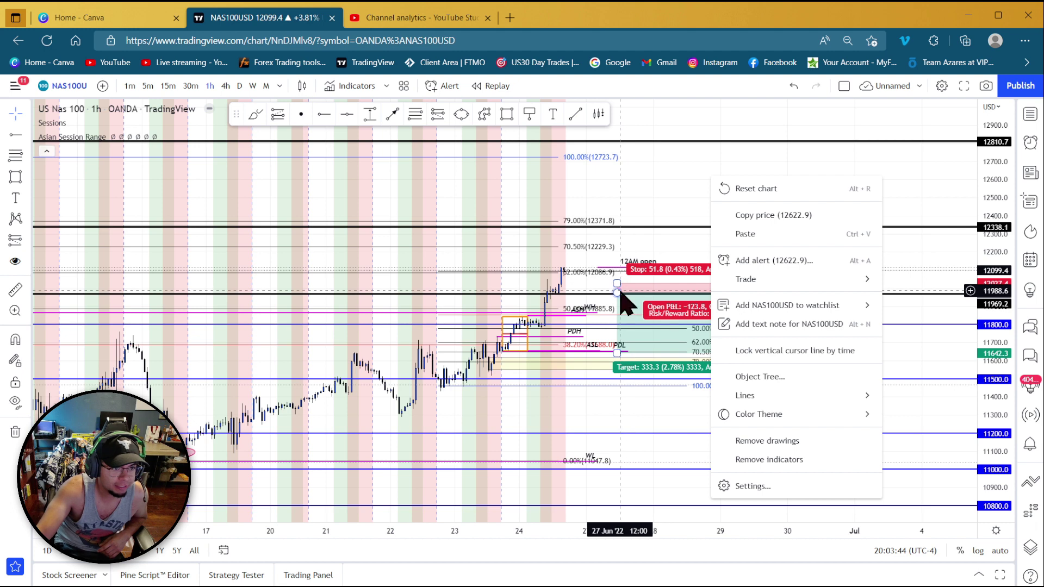
{"action": "left_click", "coordinate": [689, 158]}
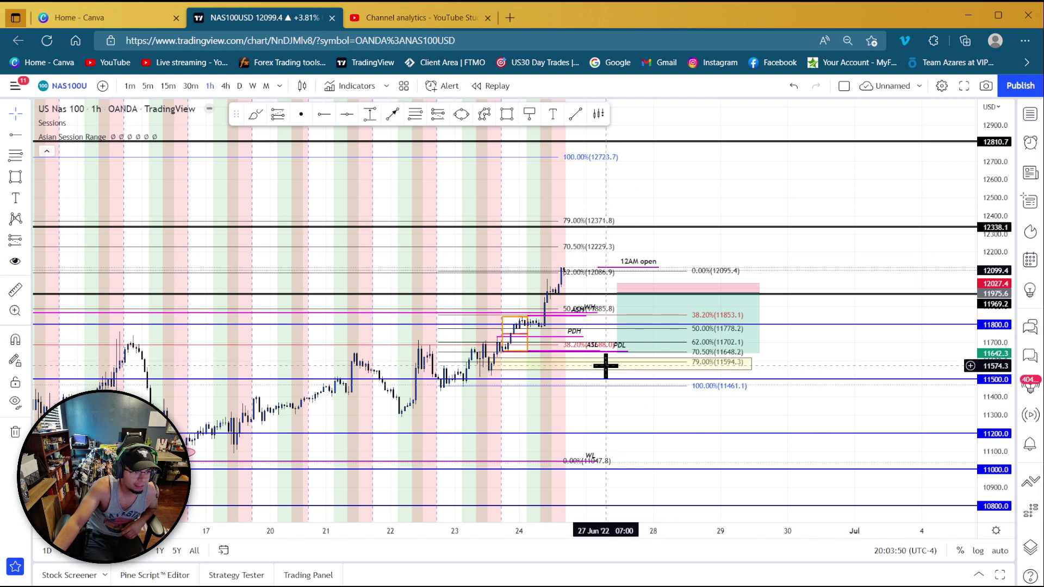
{"action": "left_click_drag", "start_coordinate": [615, 352], "coordinate": [614, 363]}
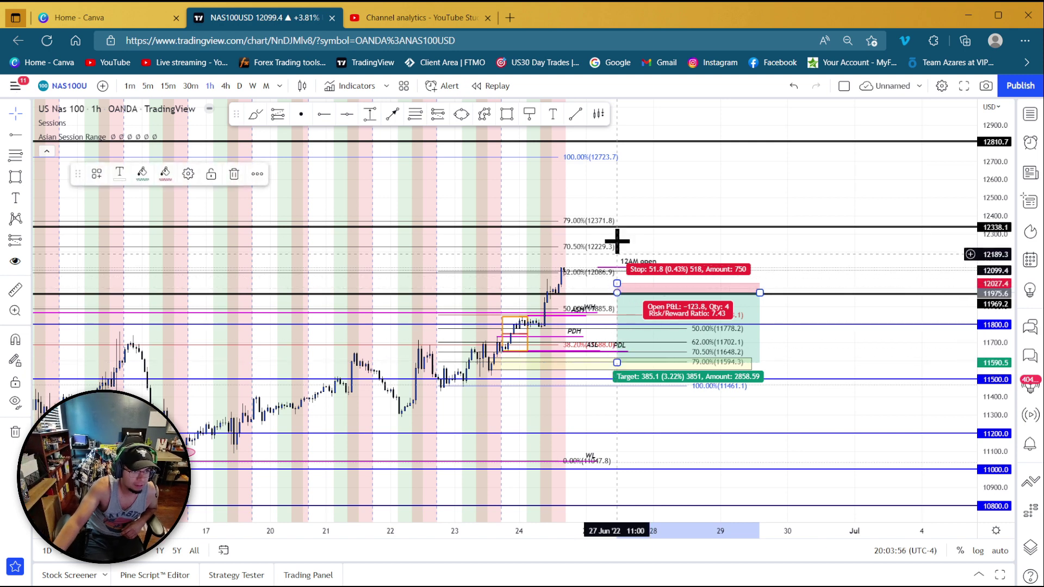
Lower the position's entry to 11936.8, giving a 11590.5 target and 3.82 risk/reward.
{"action": "right_click", "coordinate": [663, 239]}
{"action": "left_click", "coordinate": [652, 239]}
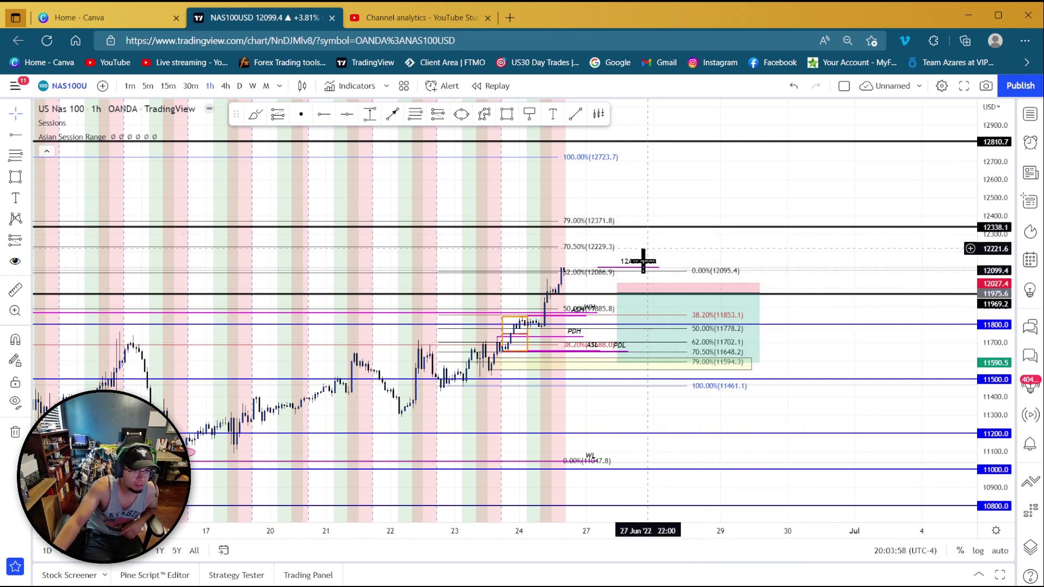
{"action": "mouse_move", "coordinate": [617, 294]}
{"action": "left_mouse_down"}
{"action": "mouse_move", "coordinate": [615, 326]}
{"action": "mouse_move", "coordinate": [614, 299]}
{"action": "left_mouse_up"}
{"action": "right_click", "coordinate": [680, 212]}
{"action": "left_click", "coordinate": [673, 198]}
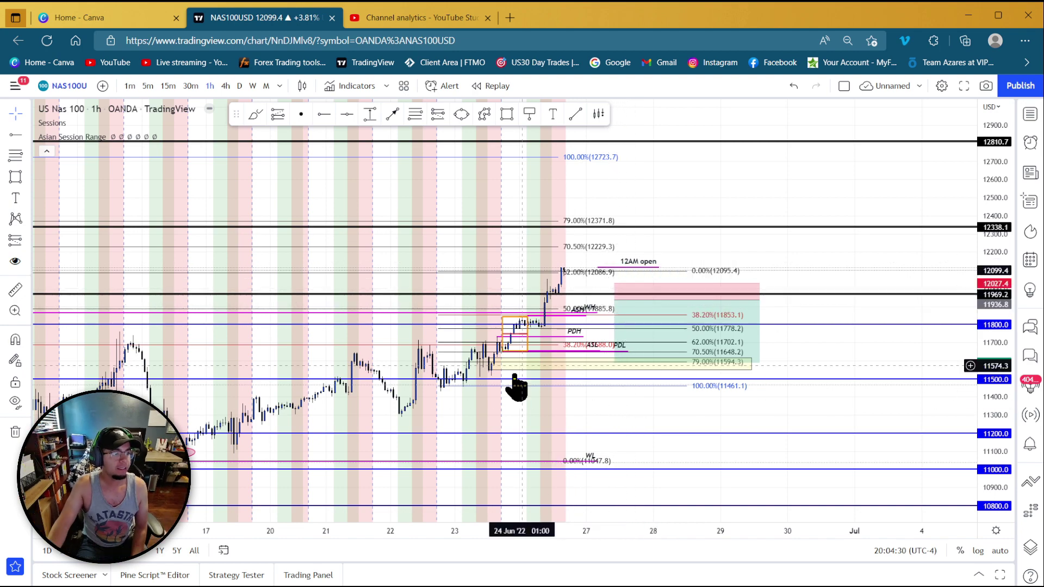
Zoom out the time axis and pan toward earlier price history.
{"action": "scroll", "coordinate": [506, 403], "scroll_direction": "down", "scroll_amount": 5}
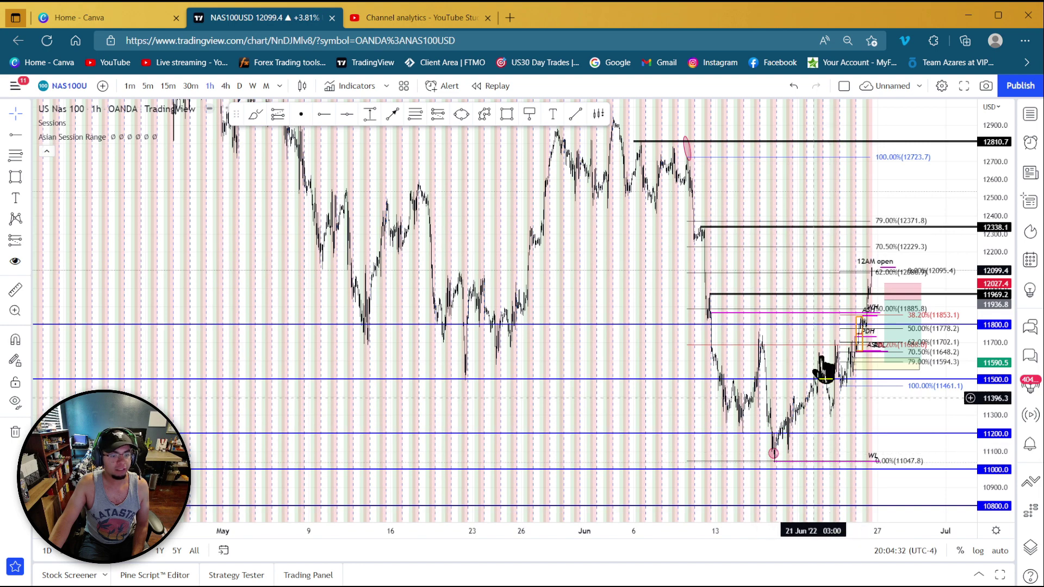
{"action": "scroll", "coordinate": [641, 407], "scroll_direction": "up", "scroll_amount": 3}
{"action": "scroll", "coordinate": [556, 316], "scroll_direction": "down", "scroll_amount": 2}
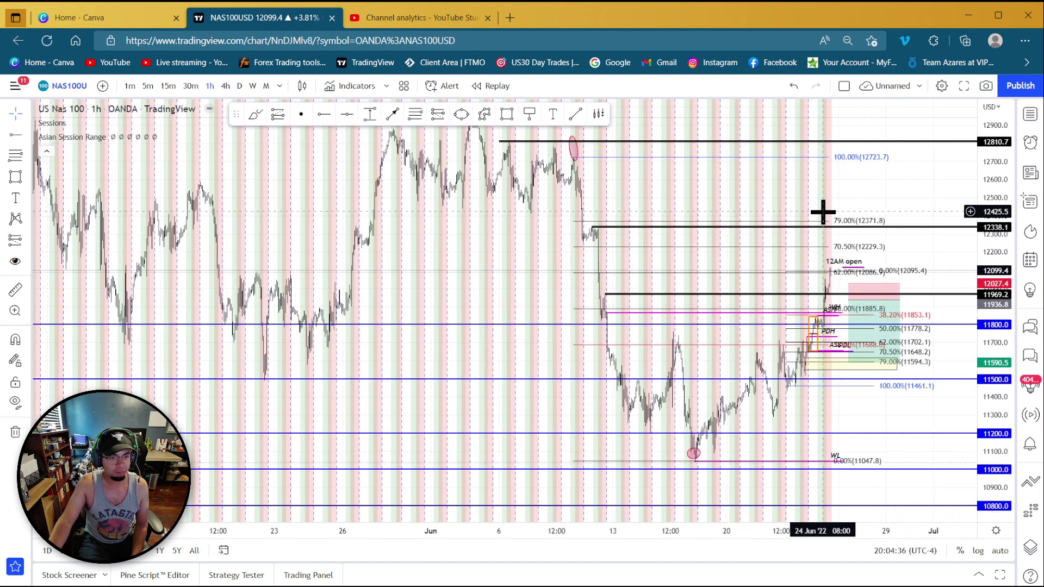
{"action": "scroll", "coordinate": [794, 382], "scroll_direction": "up", "scroll_amount": 4}
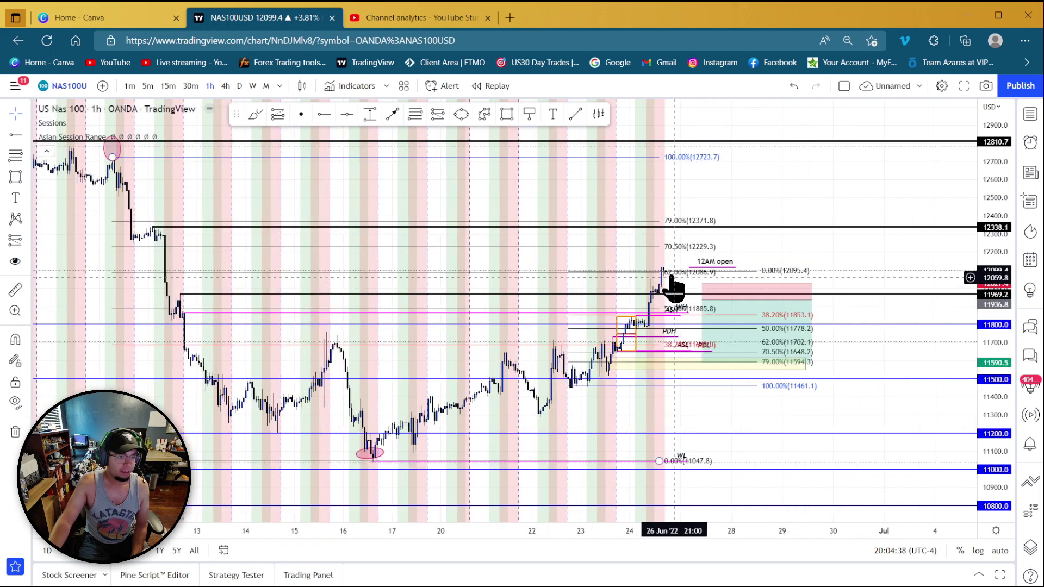
{"action": "scroll", "coordinate": [741, 259], "scroll_direction": "down", "scroll_amount": 3}
{"action": "scroll", "coordinate": [738, 252], "scroll_direction": "up", "scroll_amount": 3}
{"action": "scroll", "coordinate": [724, 258], "scroll_direction": "down", "scroll_amount": 2}
{"action": "scroll", "coordinate": [724, 259], "scroll_direction": "down", "scroll_amount": 2}
{"action": "left_click_drag", "start_coordinate": [507, 263], "coordinate": [750, 386]}
{"action": "scroll", "coordinate": [750, 387], "scroll_direction": "down", "scroll_amount": 2}
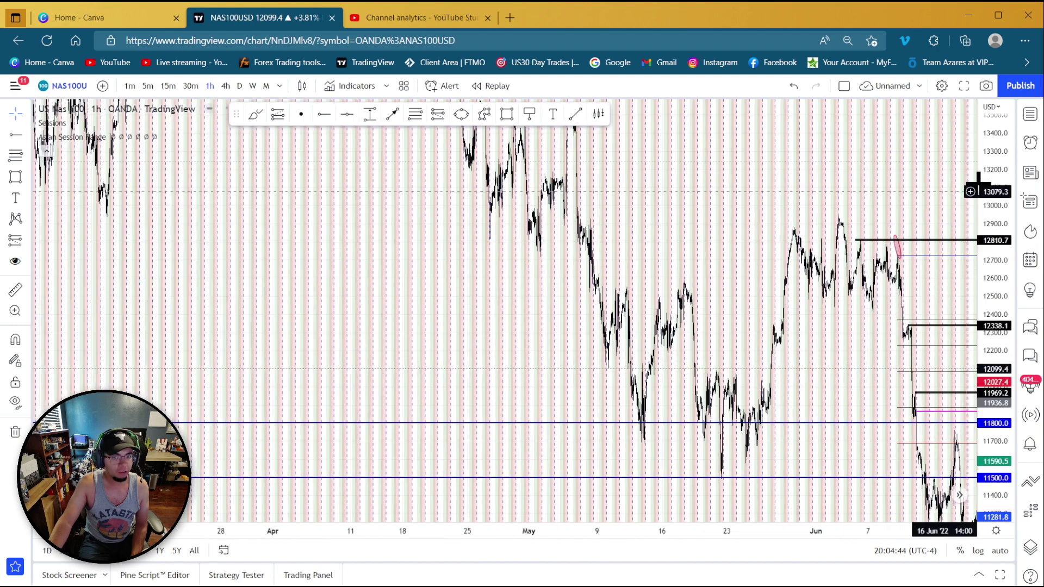
Compress the price scale and pan back to February to fit the older highs.
{"action": "left_click_drag", "start_coordinate": [986, 183], "coordinate": [972, 463]}
{"action": "left_click_drag", "start_coordinate": [993, 397], "coordinate": [741, 310]}
{"action": "scroll", "coordinate": [565, 252], "scroll_direction": "down", "scroll_amount": 3}
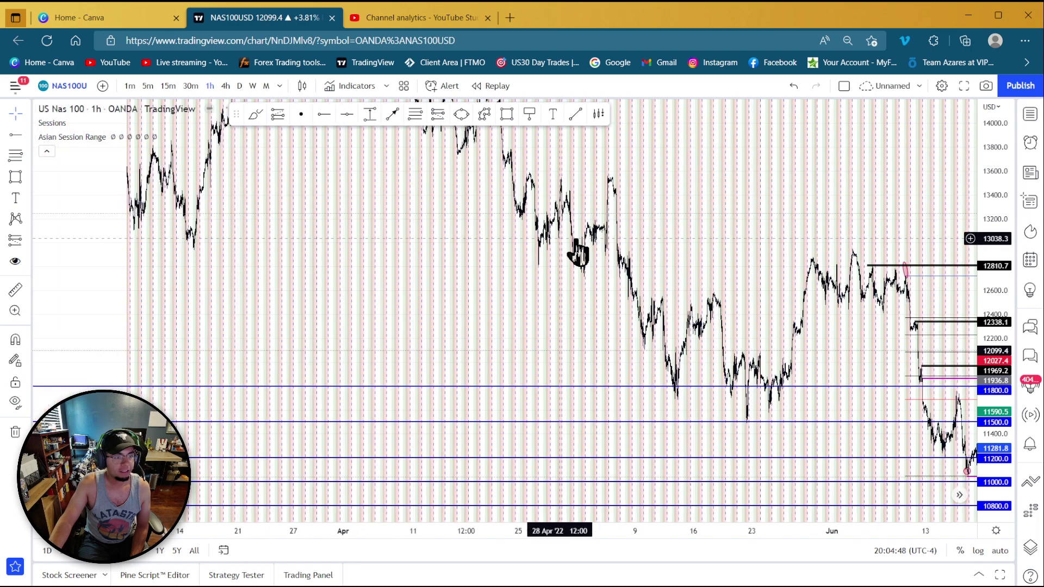
{"action": "left_click_drag", "start_coordinate": [834, 224], "coordinate": [496, 263]}
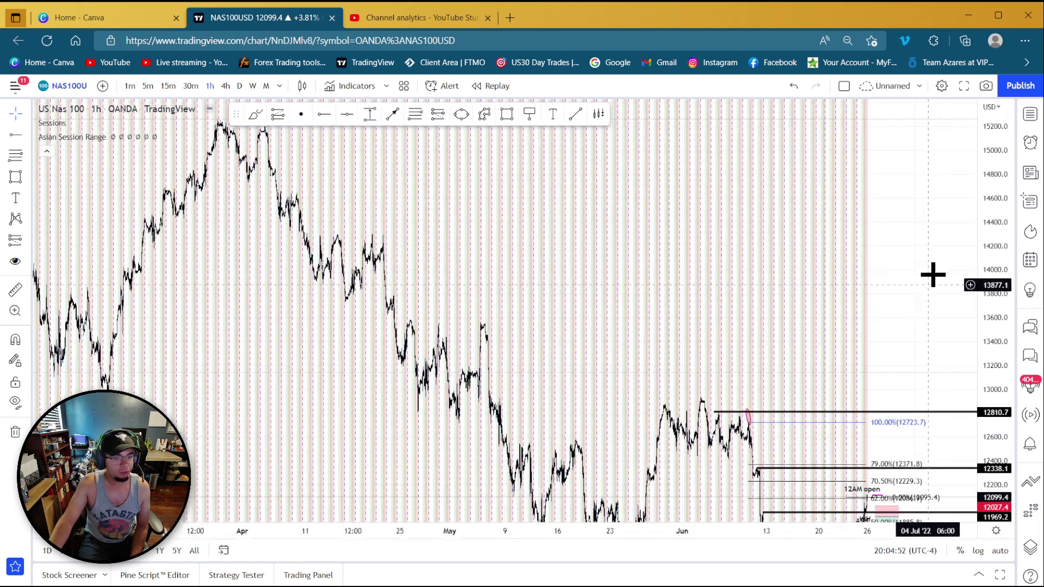
{"action": "left_click_drag", "start_coordinate": [1005, 246], "coordinate": [1005, 293]}
{"action": "scroll", "coordinate": [804, 321], "scroll_direction": "down", "scroll_amount": 3}
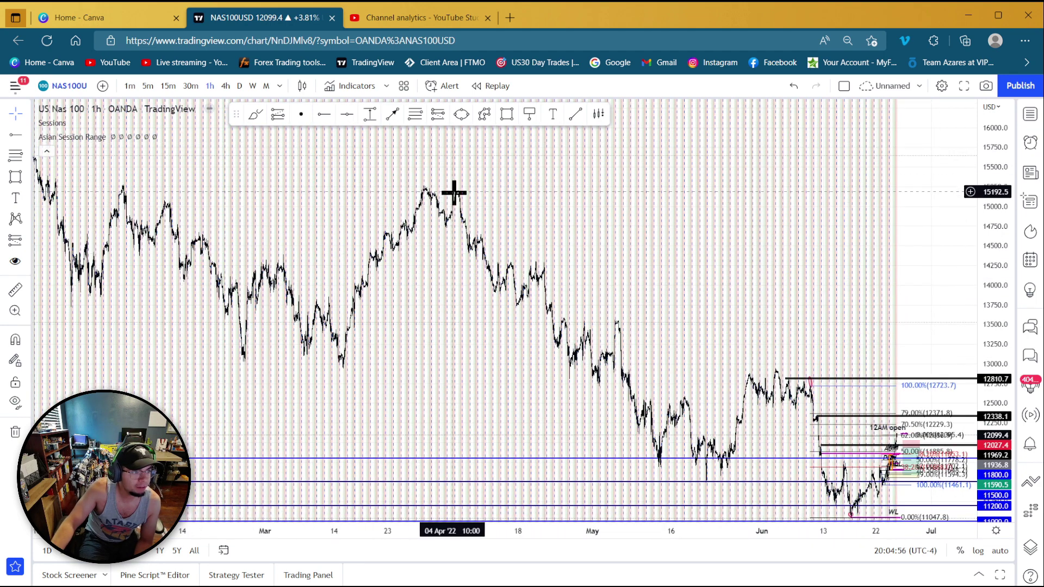
Place horizontal rays at swing levels 15222.3, 14641.4, 14328.6, 13561.5 and 12839.0.
{"action": "left_click", "coordinate": [324, 115]}
{"action": "left_click", "coordinate": [428, 190]}
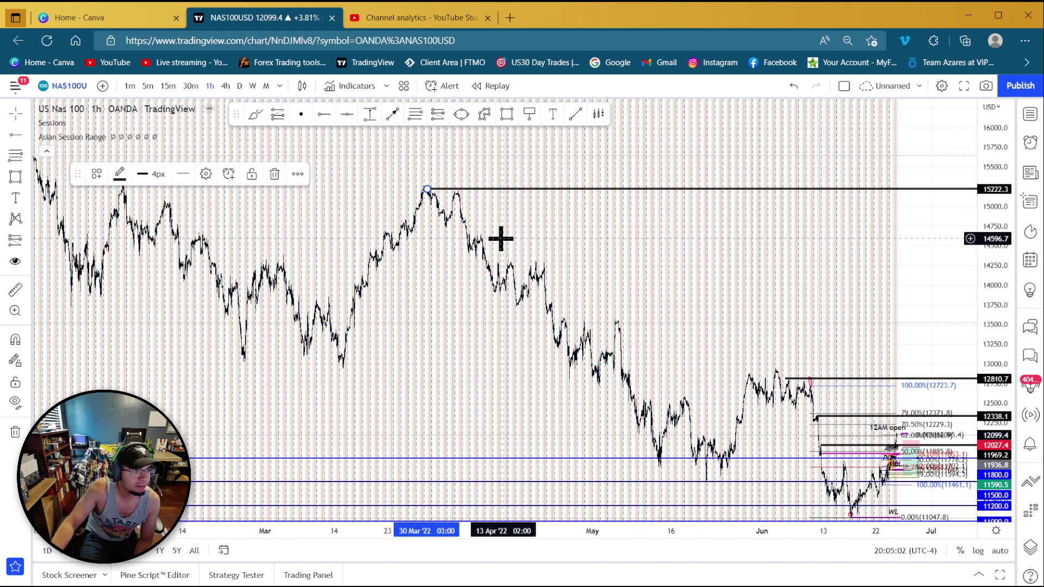
{"action": "left_click", "coordinate": [323, 114]}
{"action": "left_click", "coordinate": [467, 235]}
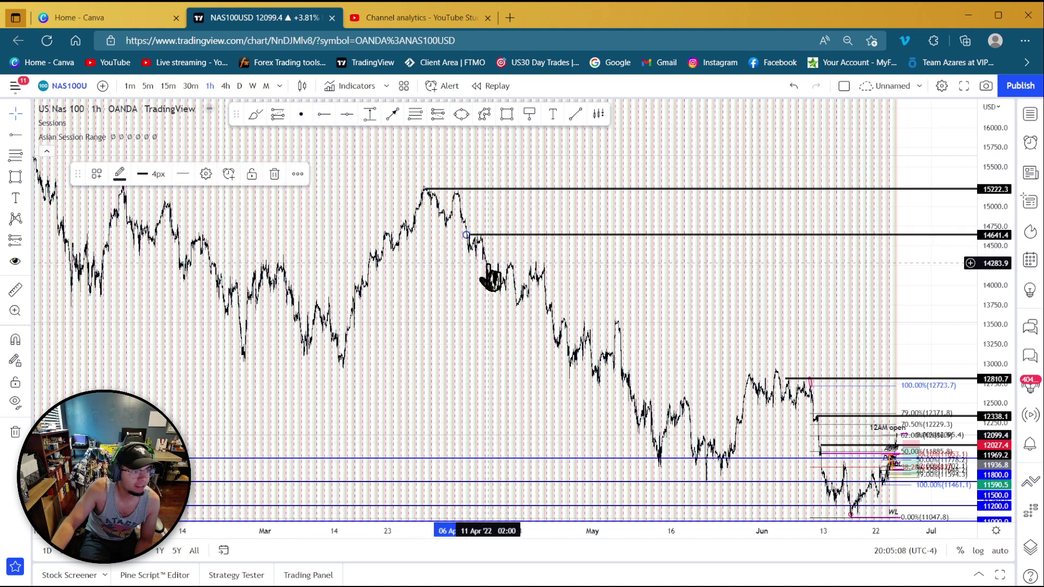
{"action": "left_click", "coordinate": [324, 115]}
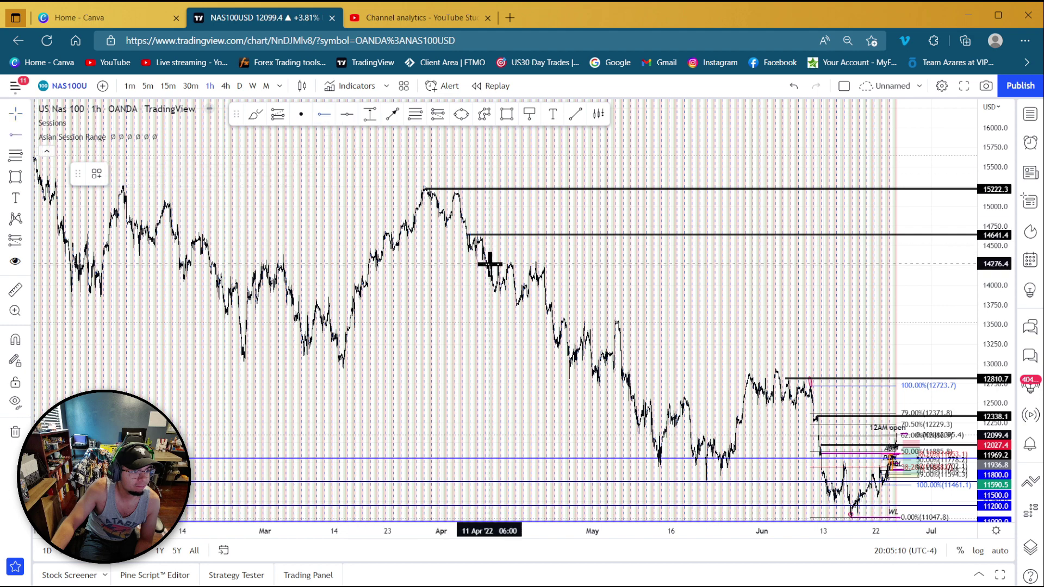
{"action": "left_click", "coordinate": [489, 260]}
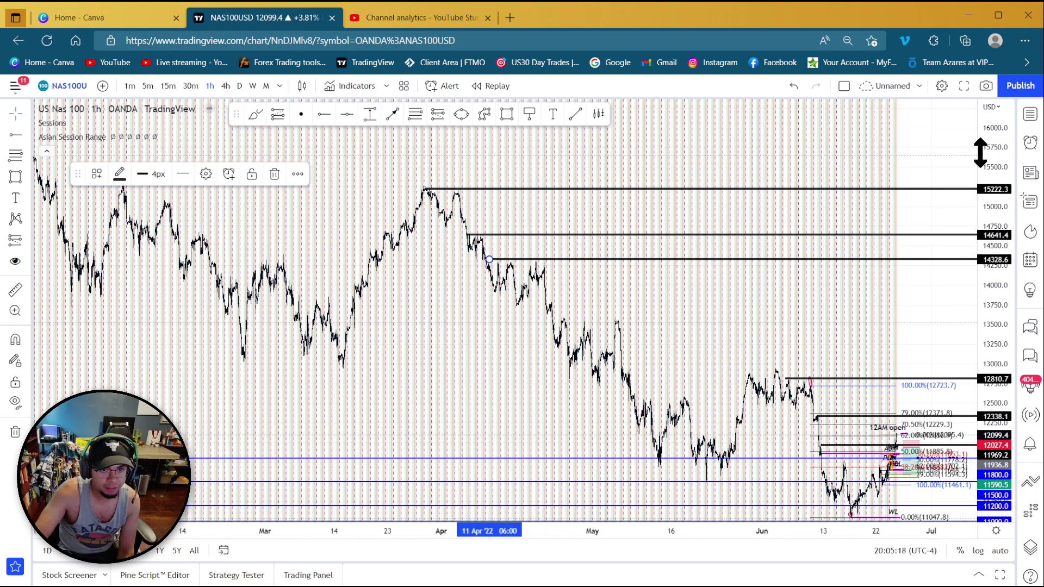
{"action": "left_click", "coordinate": [319, 119]}
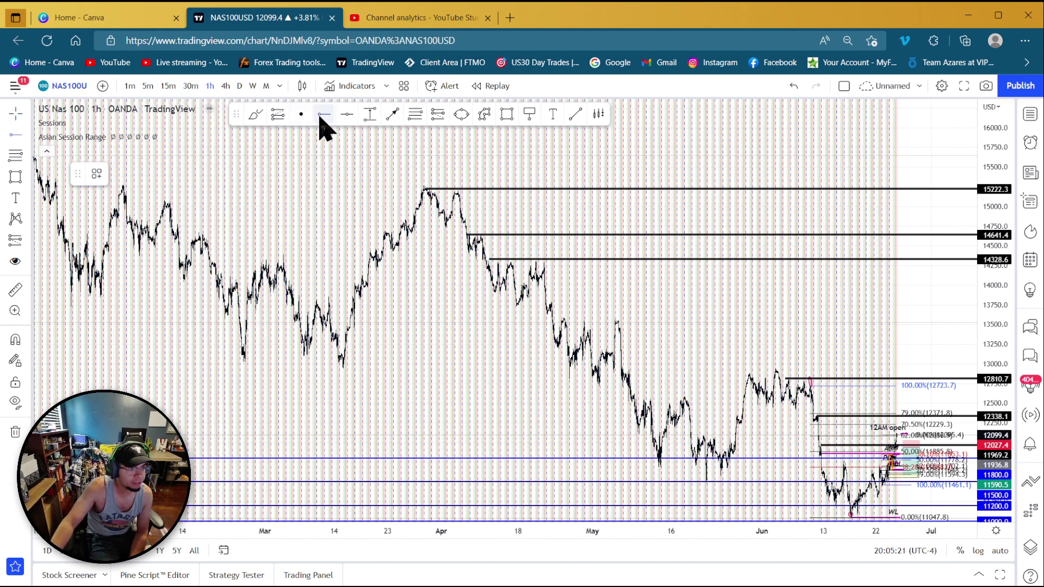
{"action": "left_click", "coordinate": [554, 320]}
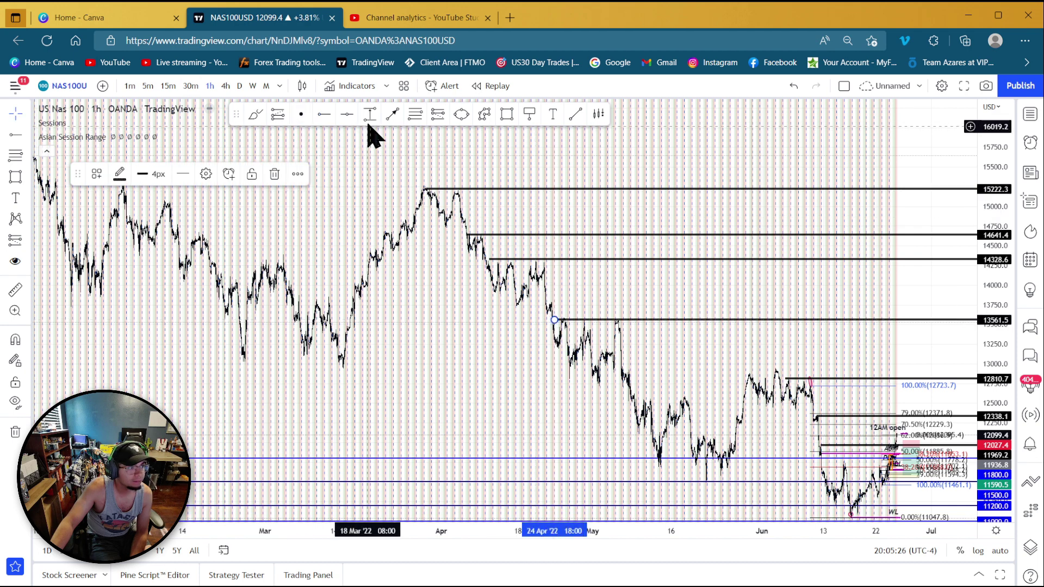
{"action": "left_click", "coordinate": [328, 121]}
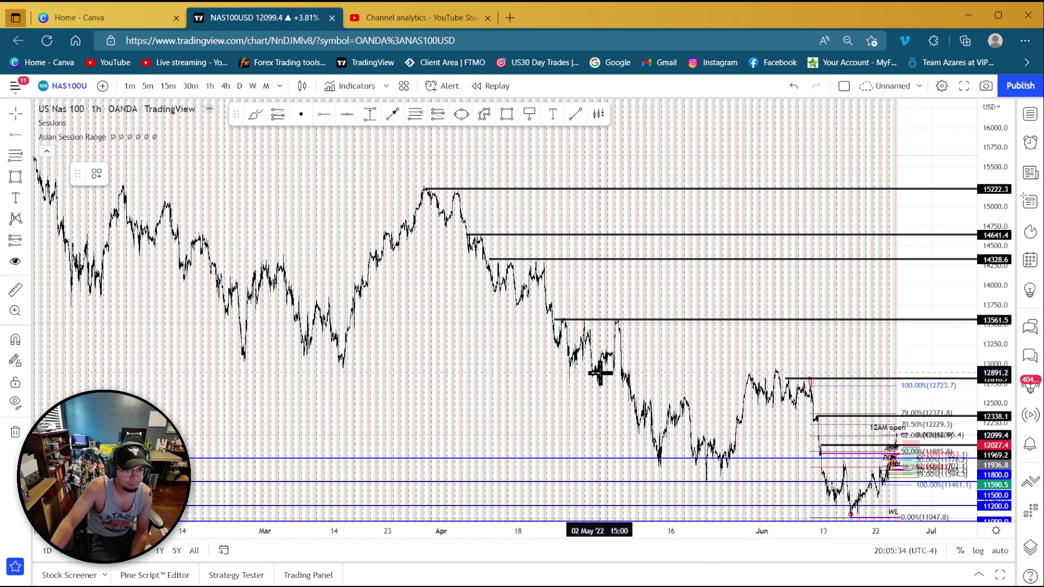
{"action": "left_click", "coordinate": [631, 375]}
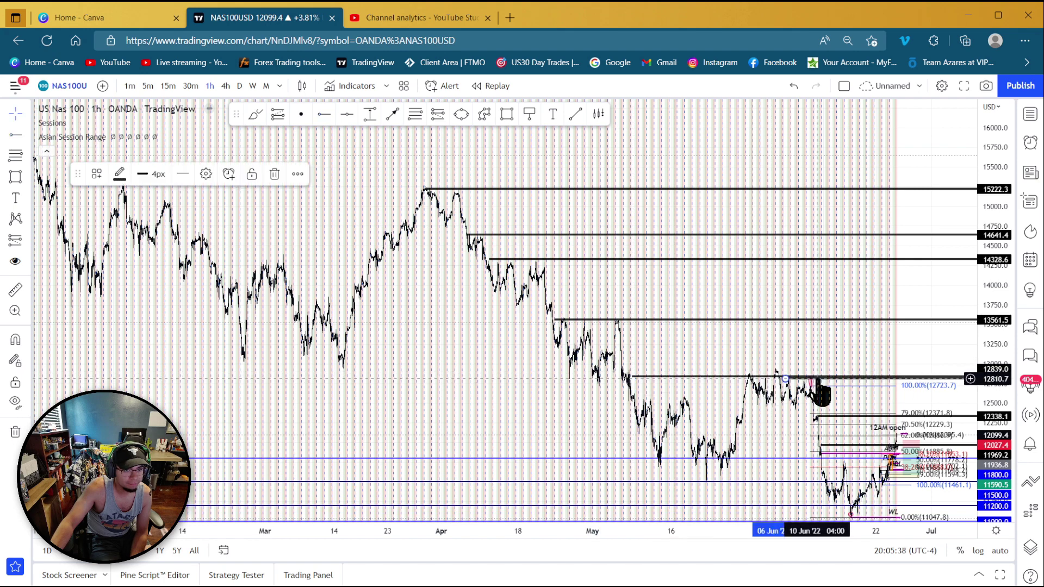
{"action": "left_click", "coordinate": [575, 163]}
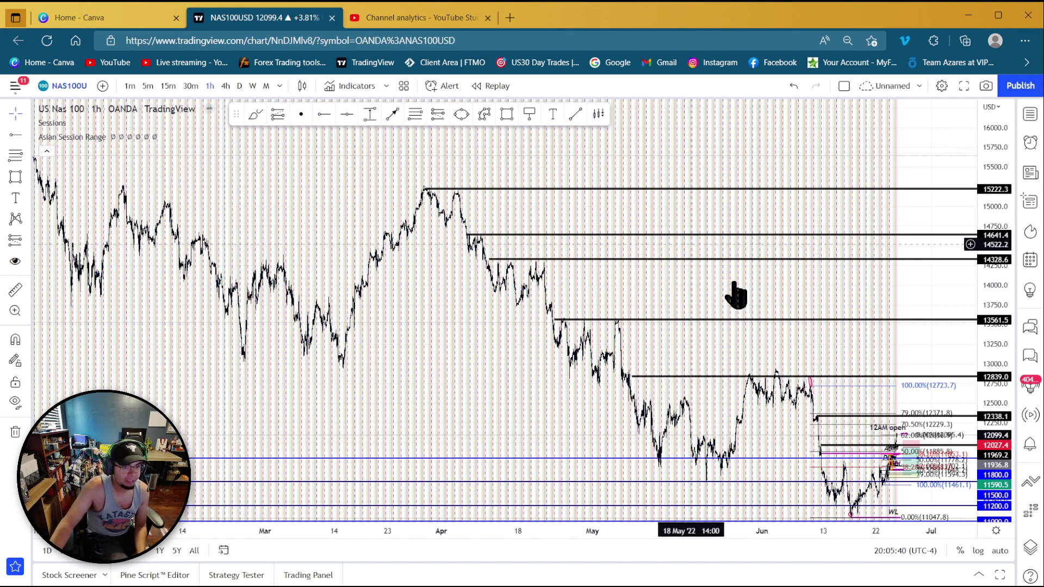
Zoom into the 4-hour chart and move the top level back to the January high 15149.7.
{"action": "scroll", "coordinate": [512, 226], "scroll_direction": "down", "scroll_amount": 1}
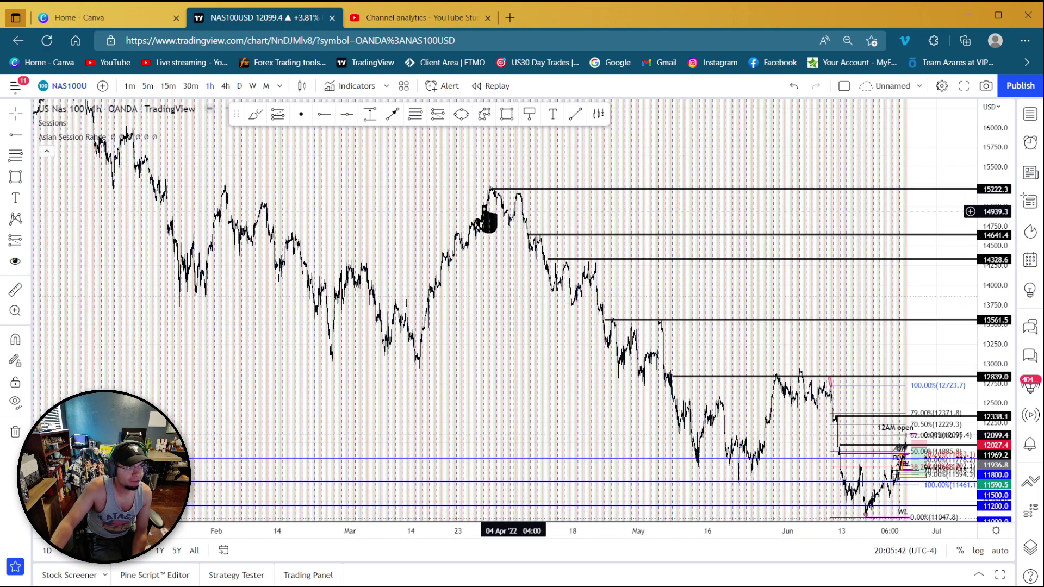
{"action": "scroll", "coordinate": [622, 328], "scroll_direction": "down", "scroll_amount": 3}
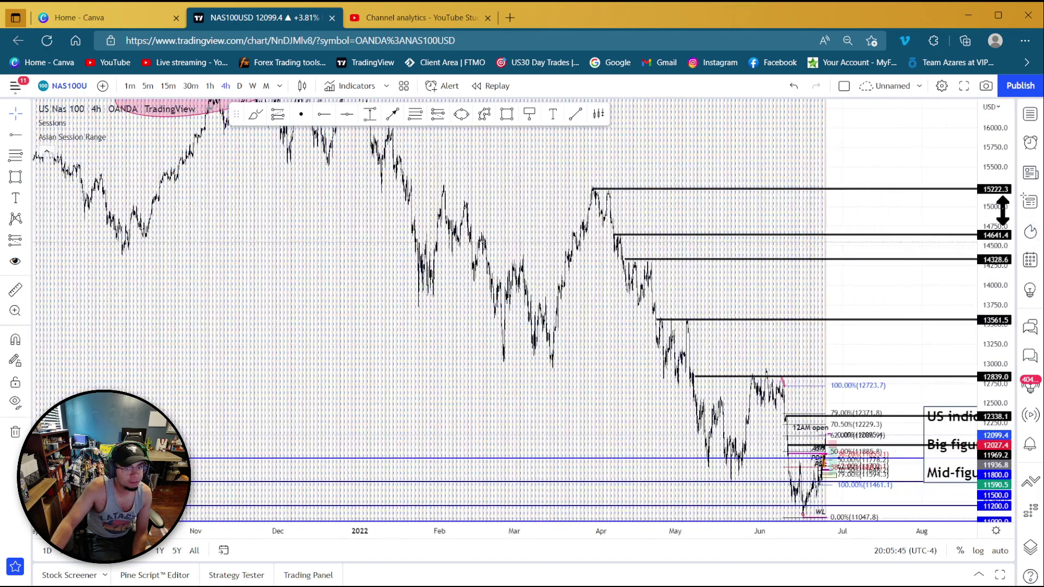
{"action": "left_click_drag", "start_coordinate": [1001, 212], "coordinate": [1002, 252]}
{"action": "left_click_drag", "start_coordinate": [594, 229], "coordinate": [413, 232]}
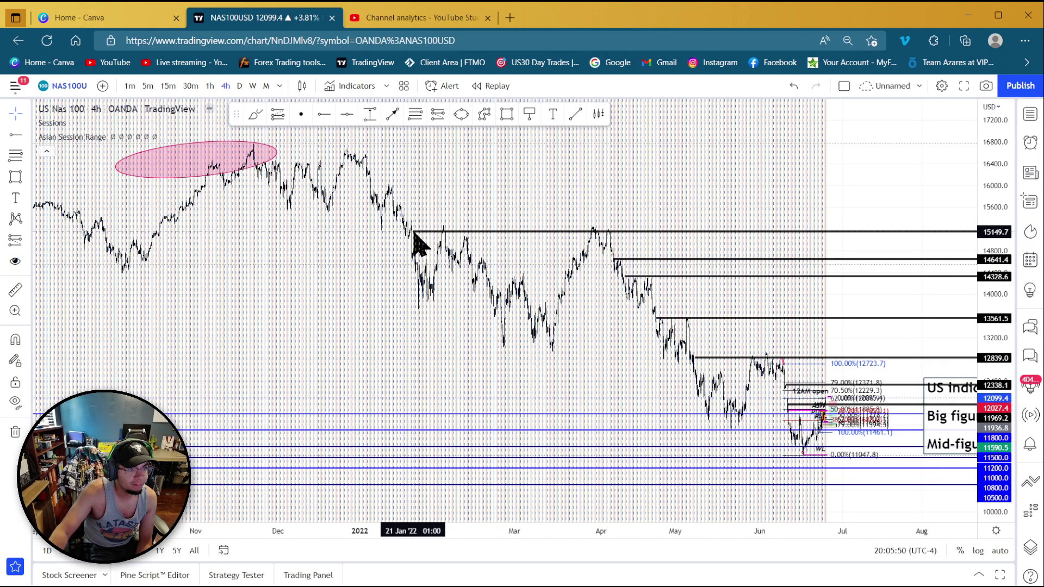
Pan to later dates and delete the US indices text notes.
{"action": "scroll", "coordinate": [576, 221], "scroll_direction": "down", "scroll_amount": 3}
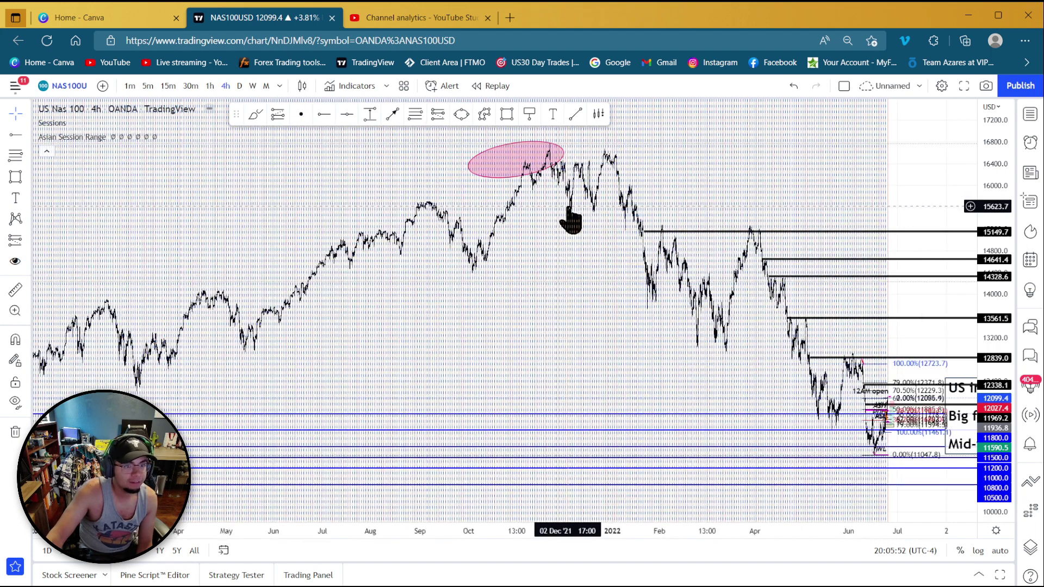
{"action": "left_click_drag", "start_coordinate": [653, 185], "coordinate": [380, 200]}
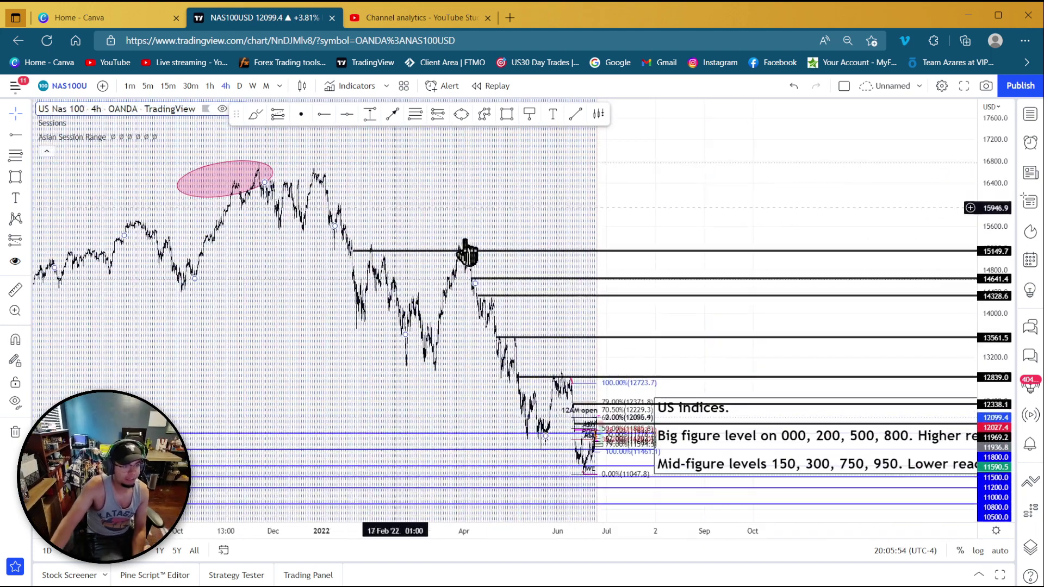
{"action": "left_click", "coordinate": [837, 462]}
{"action": "key", "text": "Delete"}
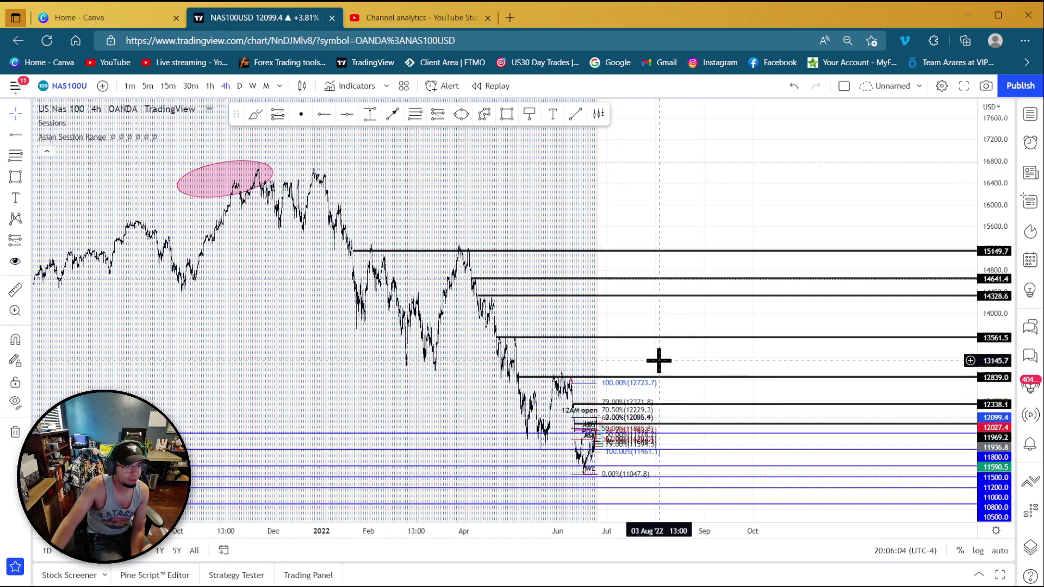
Pan and zoom to recentre the latest 4-hour candles and Fibonacci levels.
{"action": "scroll", "coordinate": [523, 217], "scroll_direction": "up", "scroll_amount": 3}
{"action": "left_click_drag", "start_coordinate": [904, 163], "coordinate": [826, 247]}
{"action": "scroll", "coordinate": [827, 248], "scroll_direction": "down", "scroll_amount": 3}
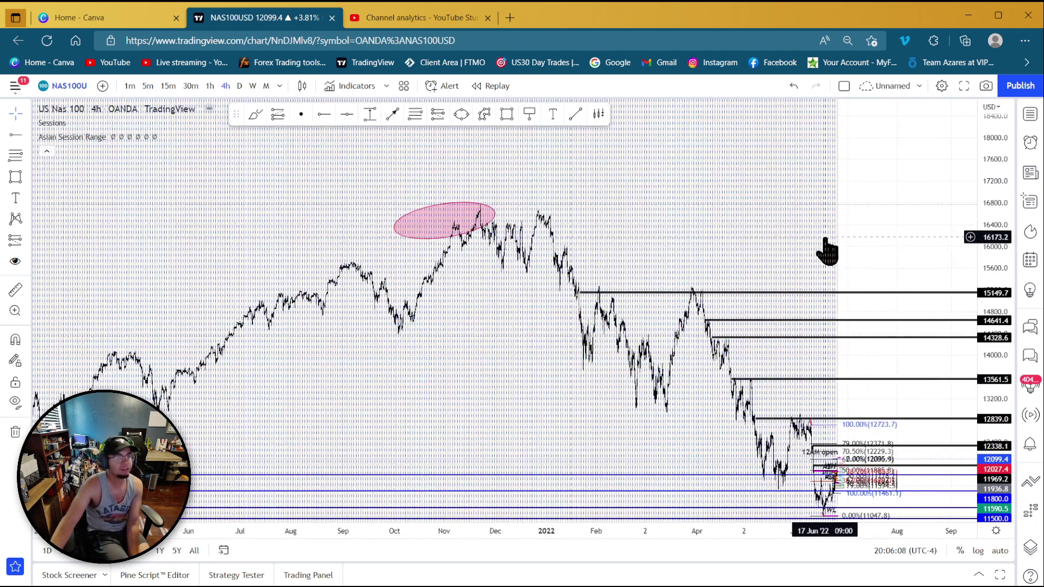
{"action": "scroll", "coordinate": [827, 256], "scroll_direction": "down", "scroll_amount": 3}
{"action": "left_click_drag", "start_coordinate": [908, 226], "coordinate": [764, 132]}
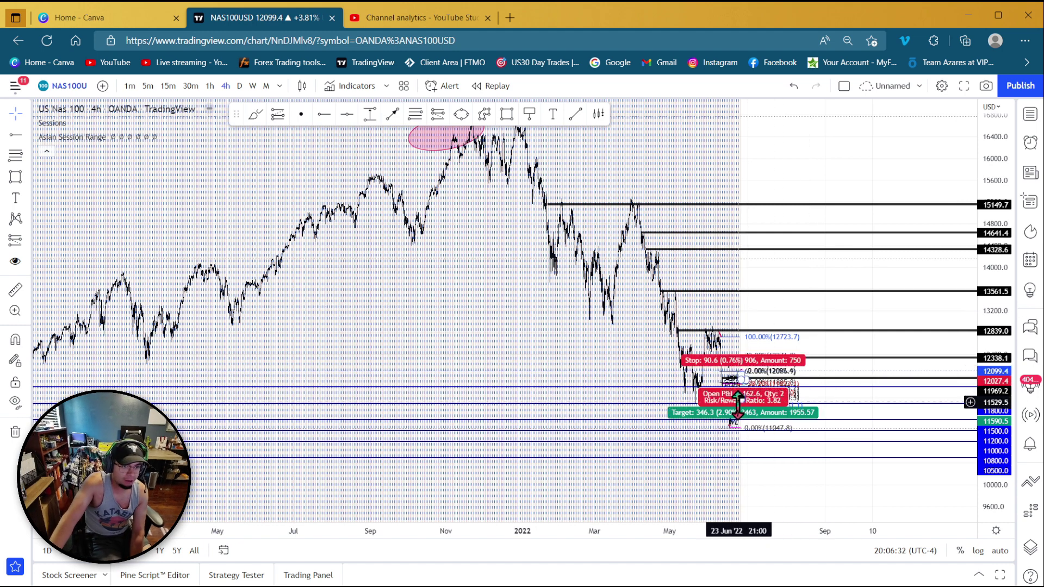
{"action": "scroll", "coordinate": [633, 396], "scroll_direction": "up", "scroll_amount": 5}
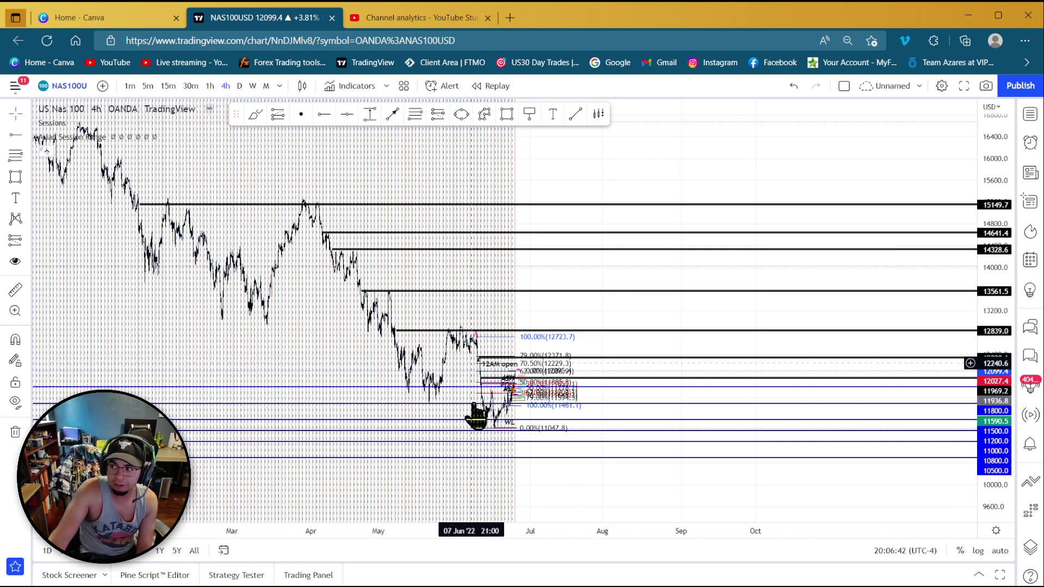
Inspect the April–June 4-hour candles, then switch NAS100 to the weekly (W) timeframe.
{"action": "scroll", "coordinate": [519, 187], "scroll_direction": "up", "scroll_amount": 3}
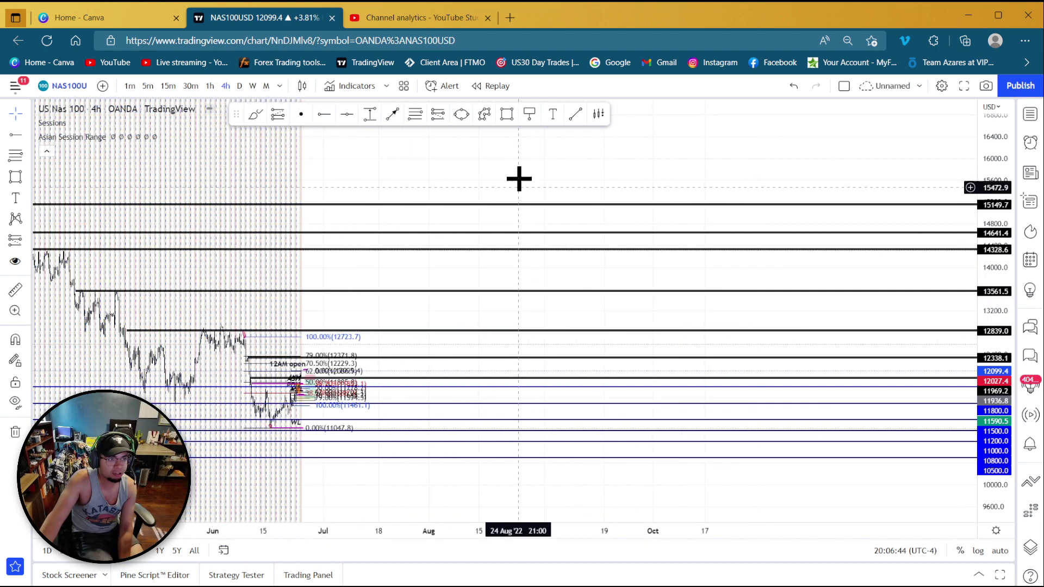
{"action": "left_click_drag", "start_coordinate": [538, 163], "coordinate": [920, 149]}
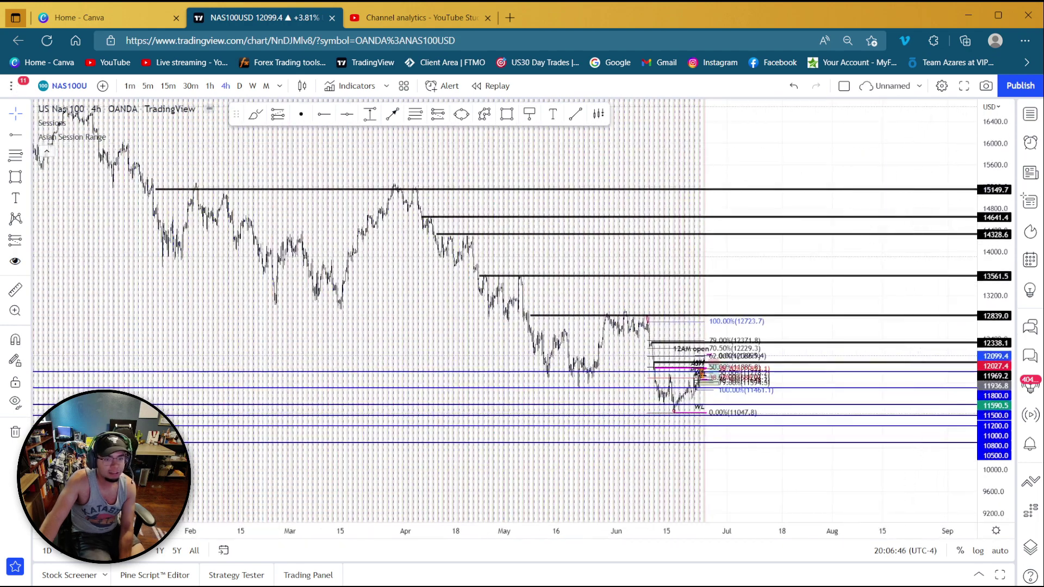
{"action": "left_click_drag", "start_coordinate": [996, 459], "coordinate": [998, 282]}
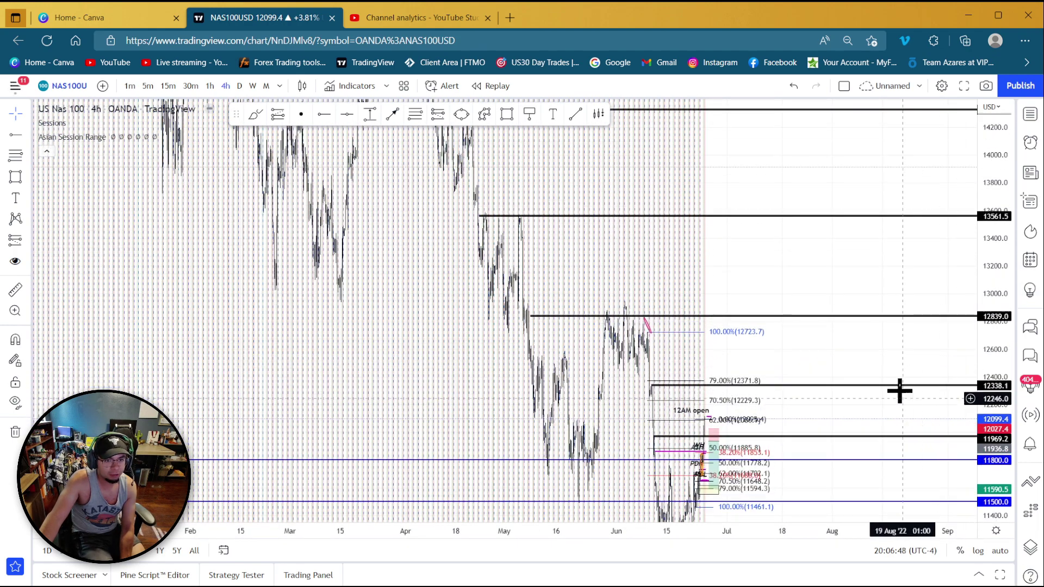
{"action": "left_click_drag", "start_coordinate": [902, 400], "coordinate": [895, 228]}
{"action": "scroll", "coordinate": [895, 229], "scroll_direction": "up", "scroll_amount": 7}
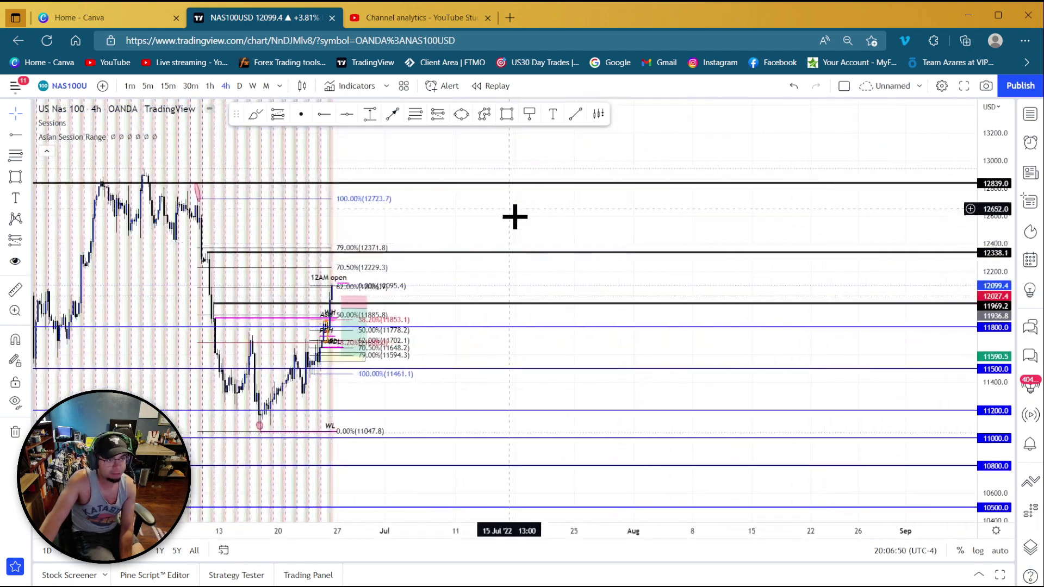
{"action": "left_click_drag", "start_coordinate": [511, 203], "coordinate": [831, 235]}
{"action": "left_click_drag", "start_coordinate": [755, 237], "coordinate": [848, 235]}
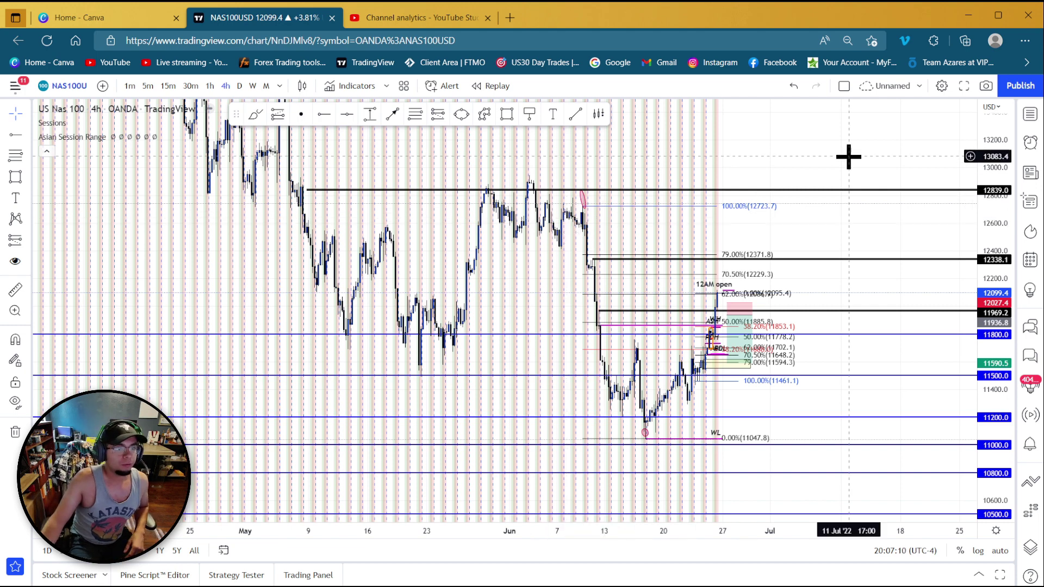
{"action": "left_click", "coordinate": [253, 86]}
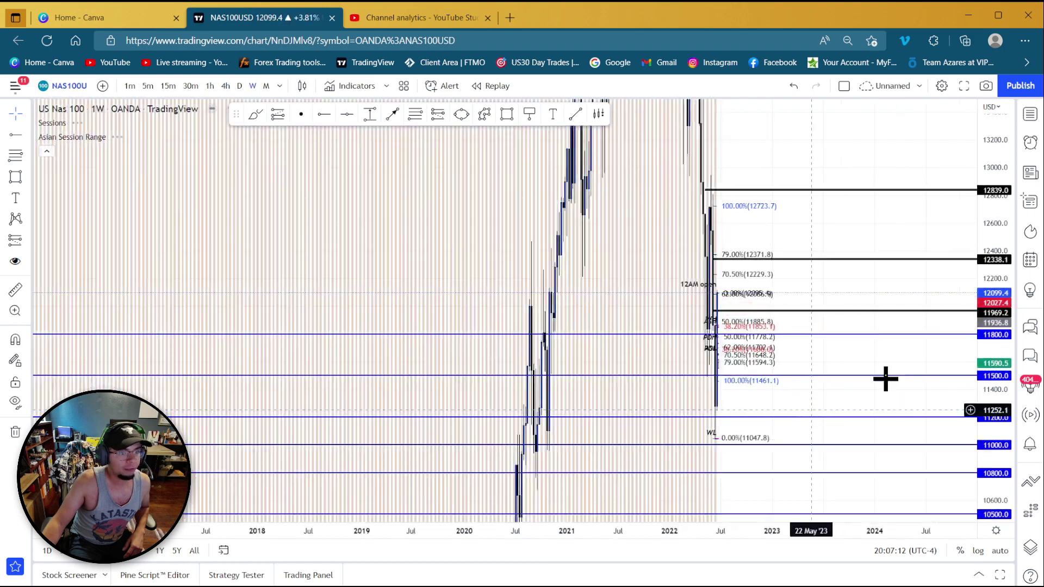
Auto-fit the weekly price scale and frame 2019–2022, including the March 2020 low.
{"action": "double_click", "coordinate": [983, 158]}
{"action": "scroll", "coordinate": [664, 401], "scroll_direction": "up", "scroll_amount": 3}
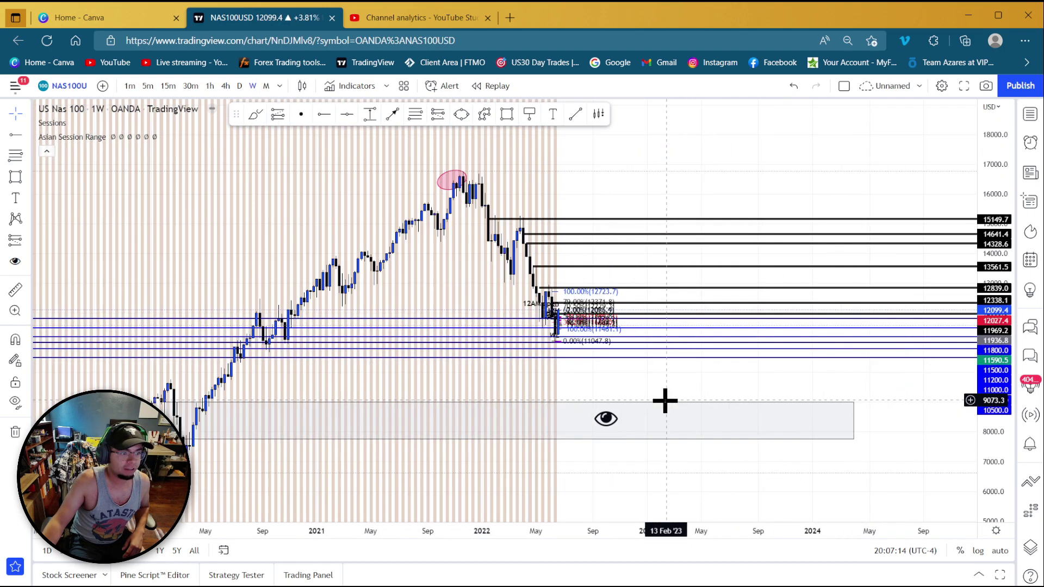
{"action": "left_click_drag", "start_coordinate": [659, 384], "coordinate": [917, 354]}
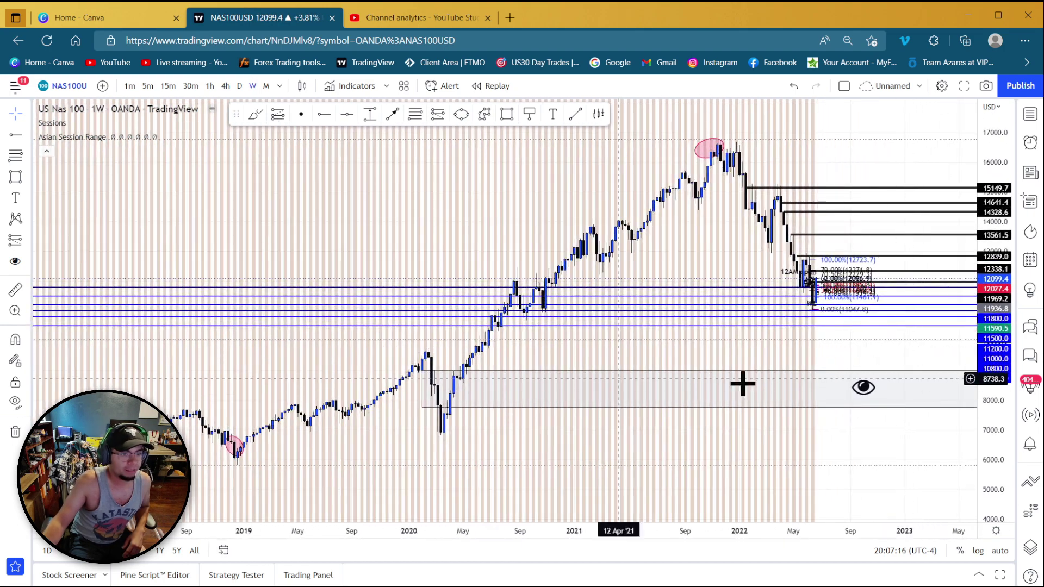
{"action": "left_click_drag", "start_coordinate": [811, 349], "coordinate": [725, 357]}
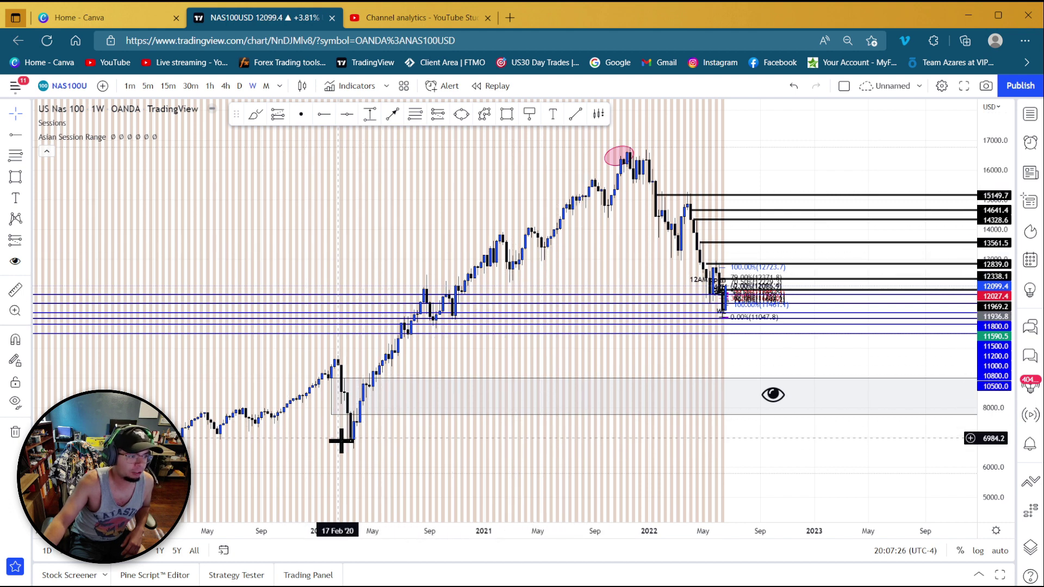
{"action": "left_click", "coordinate": [392, 114]}
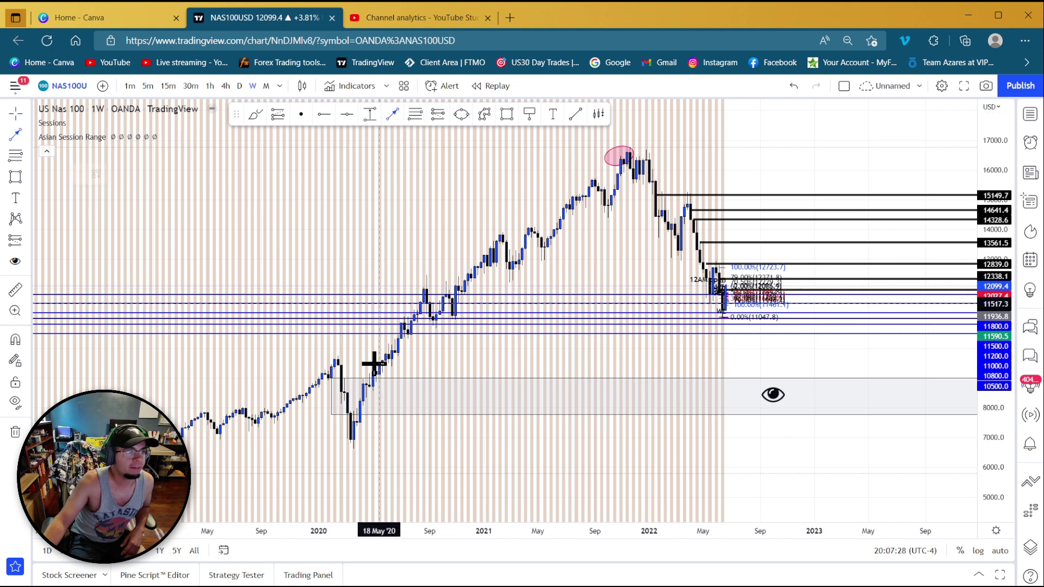
Draw a red trend line from the 2020 low to the 2022 high and place a liquidity text note.
{"action": "left_click", "coordinate": [353, 450]}
{"action": "left_click", "coordinate": [651, 141]}
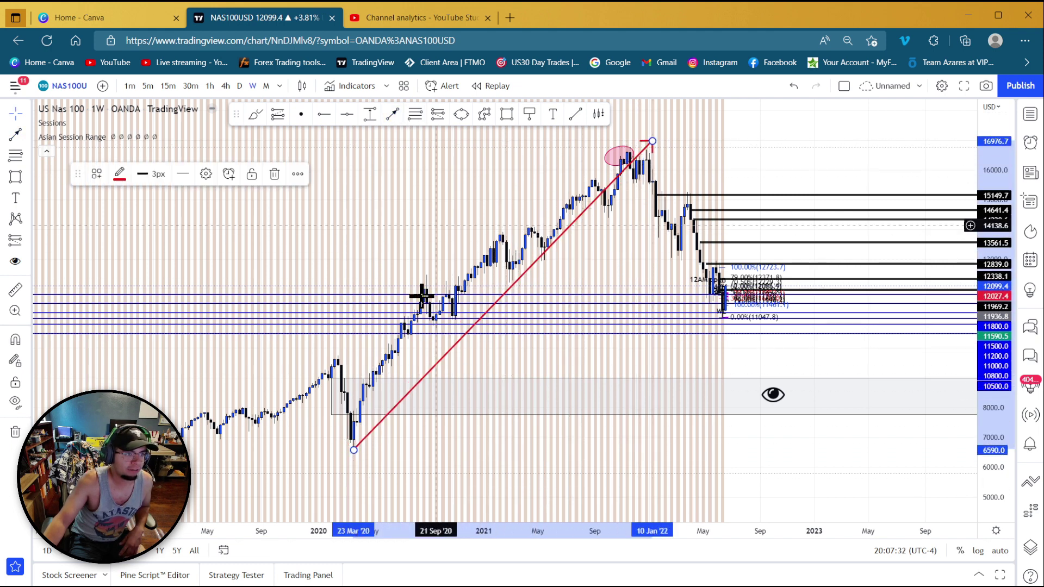
{"action": "left_click", "coordinate": [552, 114]}
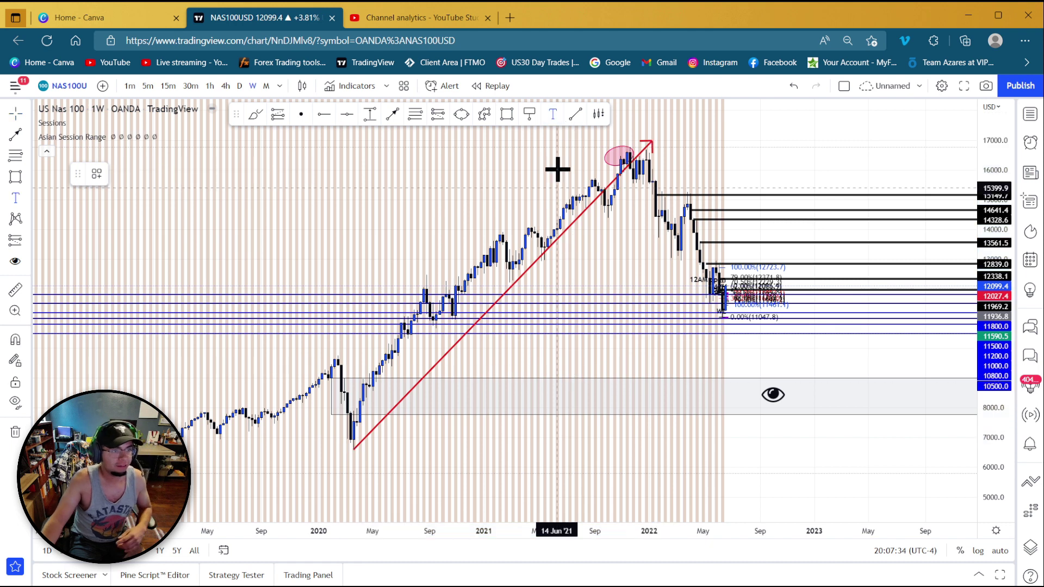
{"action": "left_click", "coordinate": [579, 353]}
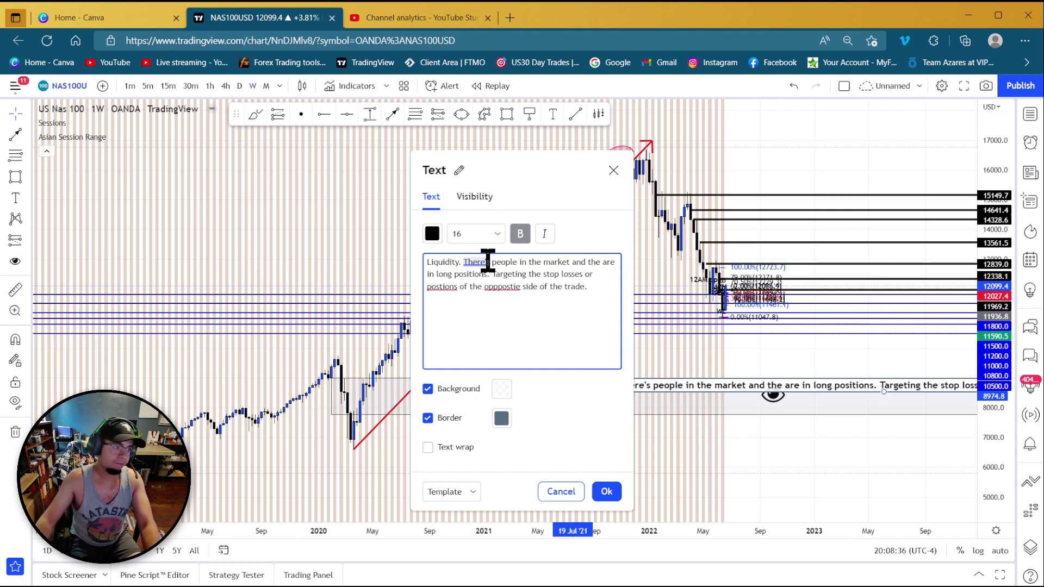
Fix the note's typos in 'positions' and 'opposite' and change There's to There are.
{"action": "key", "text": "ctrl+z"}
{"action": "left_click", "coordinate": [509, 290]}
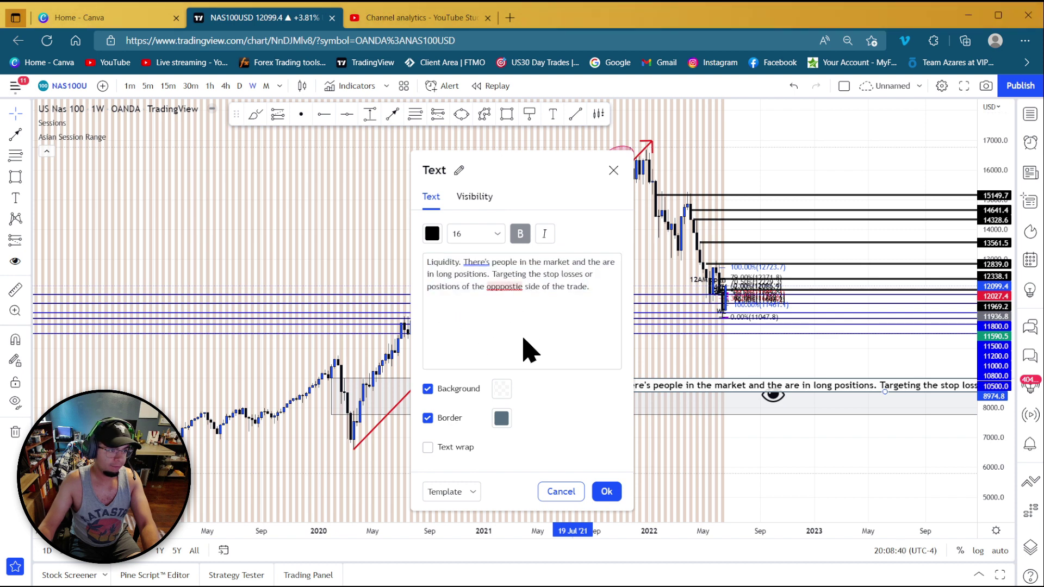
{"action": "key", "text": "ctrl+z"}
{"action": "left_click", "coordinate": [480, 260]}
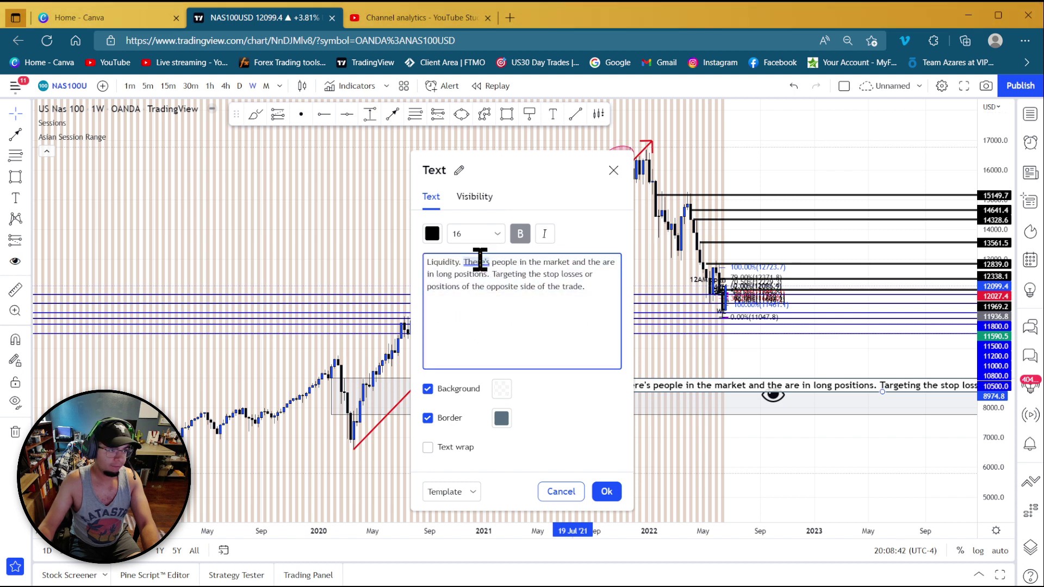
{"action": "left_click", "coordinate": [513, 326]}
{"action": "left_click", "coordinate": [599, 300]}
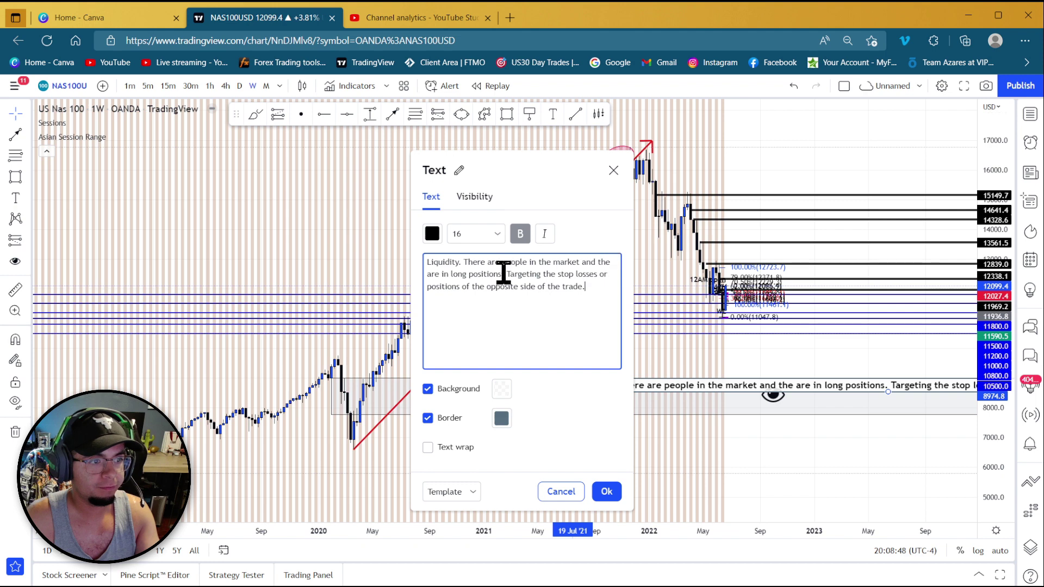
Break the note into three lines and move the label above the grey demand zone.
{"action": "left_click", "coordinate": [441, 274]}
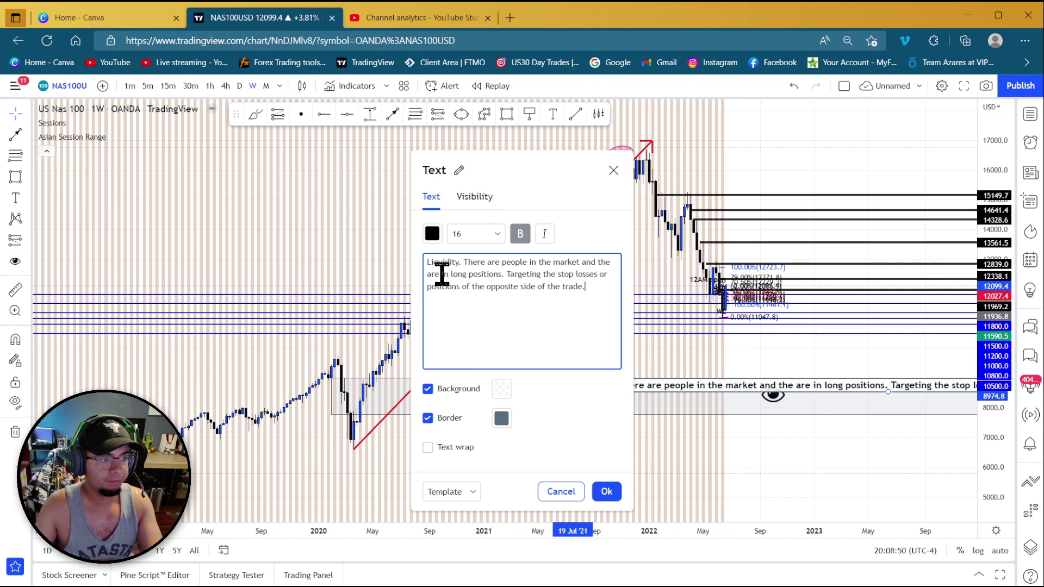
{"action": "key", "text": "Return"}
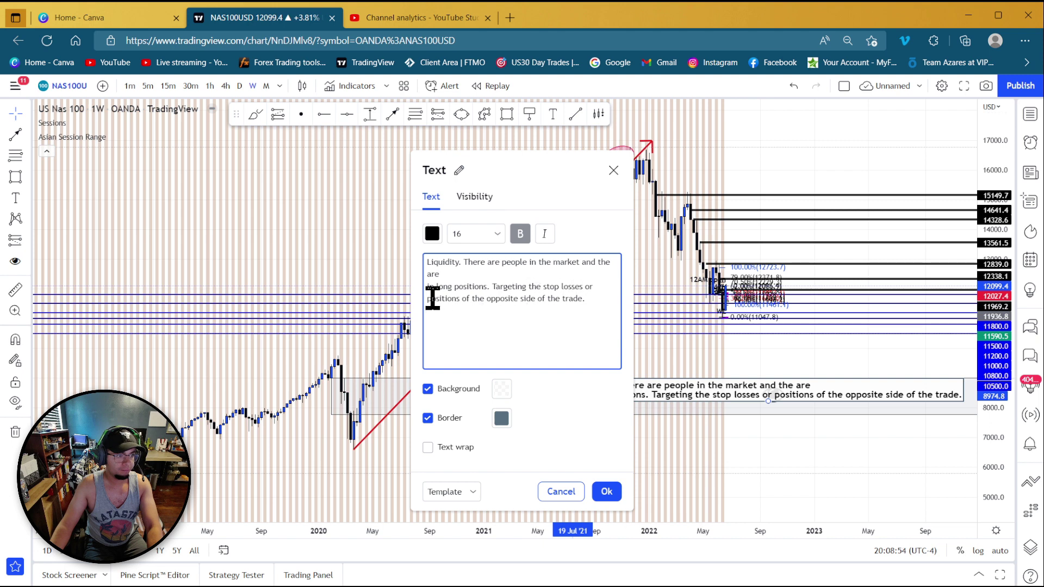
{"action": "key", "text": "Return"}
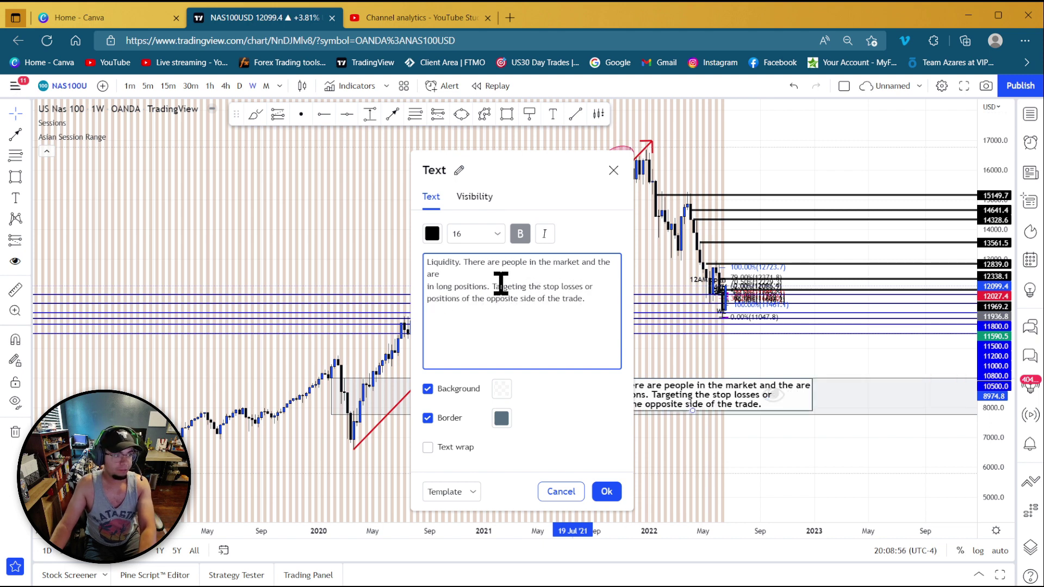
{"action": "left_click_drag", "start_coordinate": [558, 163], "coordinate": [200, 168]}
{"action": "left_click_drag", "start_coordinate": [731, 388], "coordinate": [667, 360]}
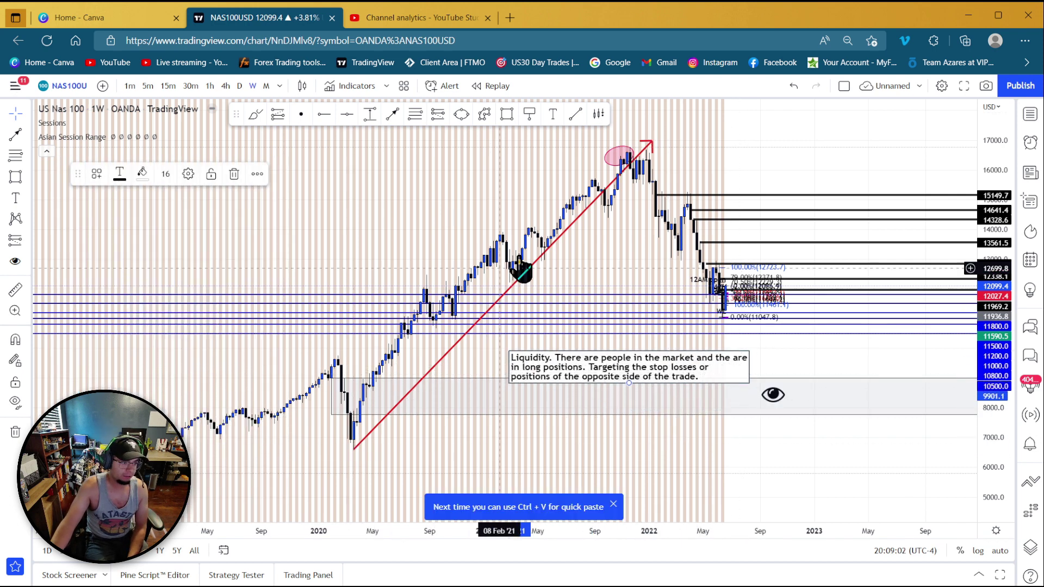
Deselect the note and zoom out to show weekly history from 2015 through 2022.
{"action": "left_click", "coordinate": [786, 162]}
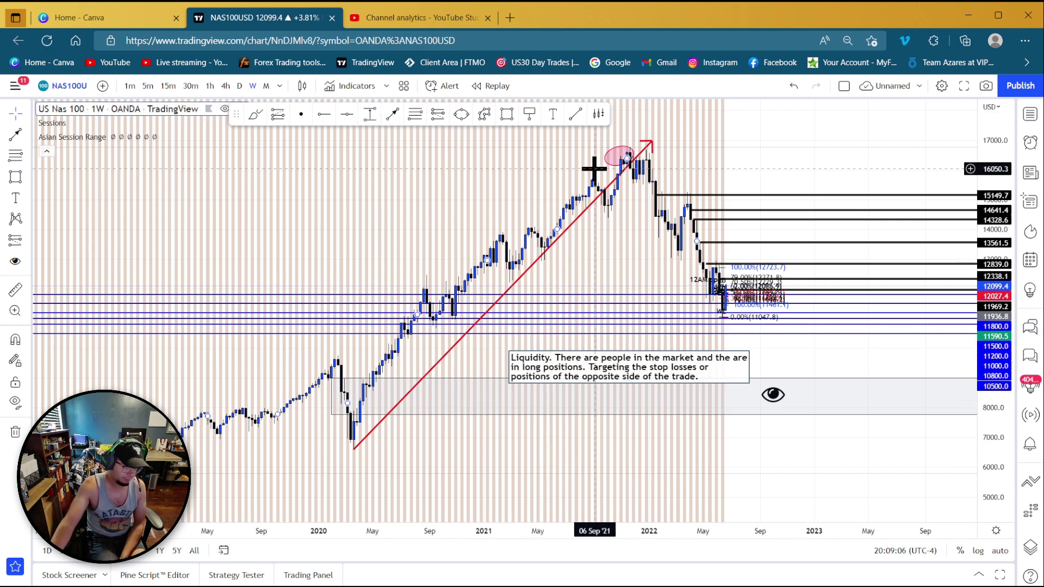
{"action": "scroll", "coordinate": [594, 169], "scroll_direction": "down", "scroll_amount": 5}
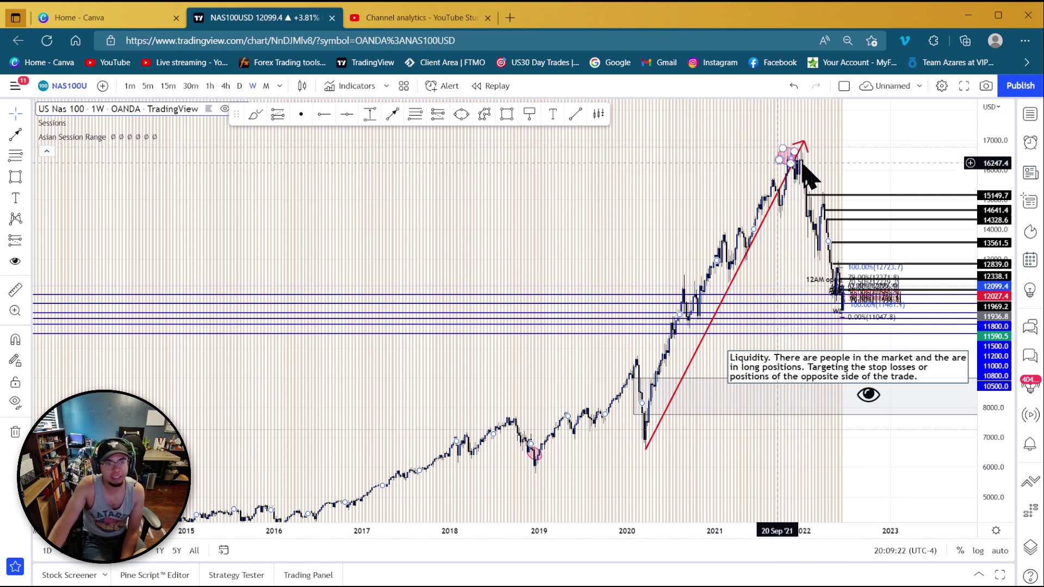
Box the late-2021 peak near 16,000 in yellow and extend the box right into the future.
{"action": "left_click", "coordinate": [508, 115]}
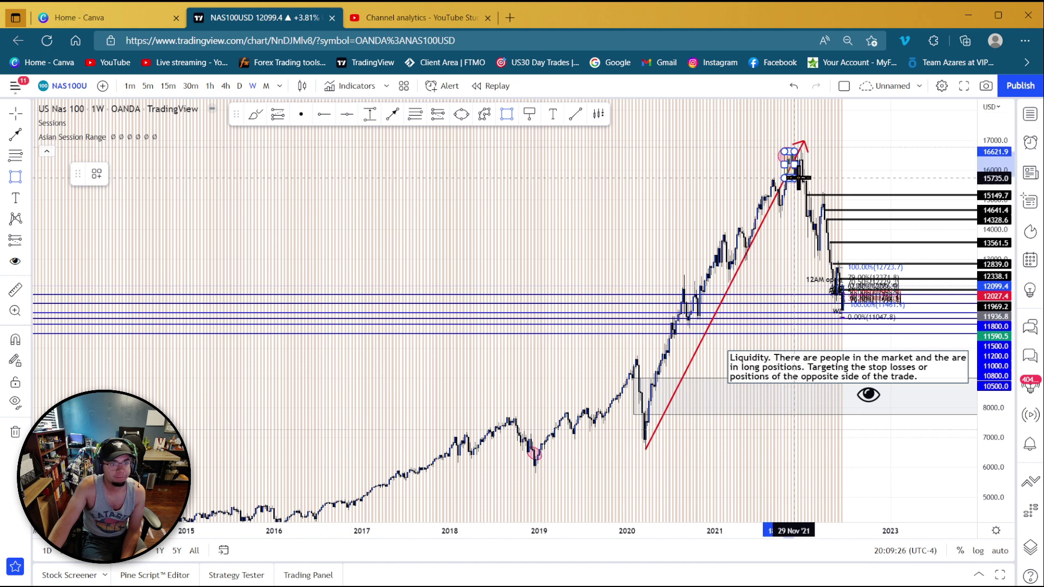
{"action": "left_click", "coordinate": [823, 155]}
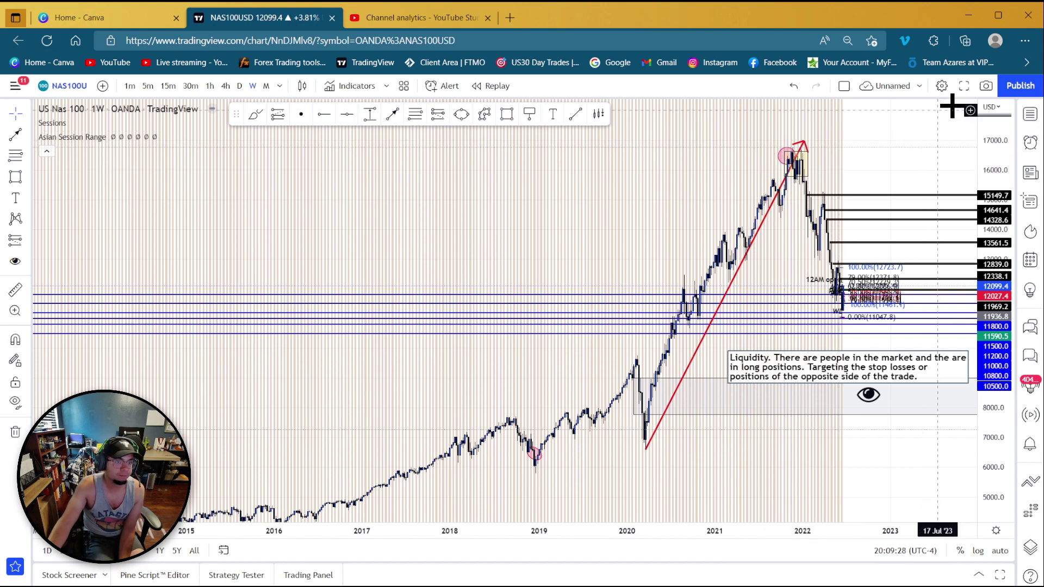
{"action": "scroll", "coordinate": [899, 173], "scroll_direction": "up", "scroll_amount": 2}
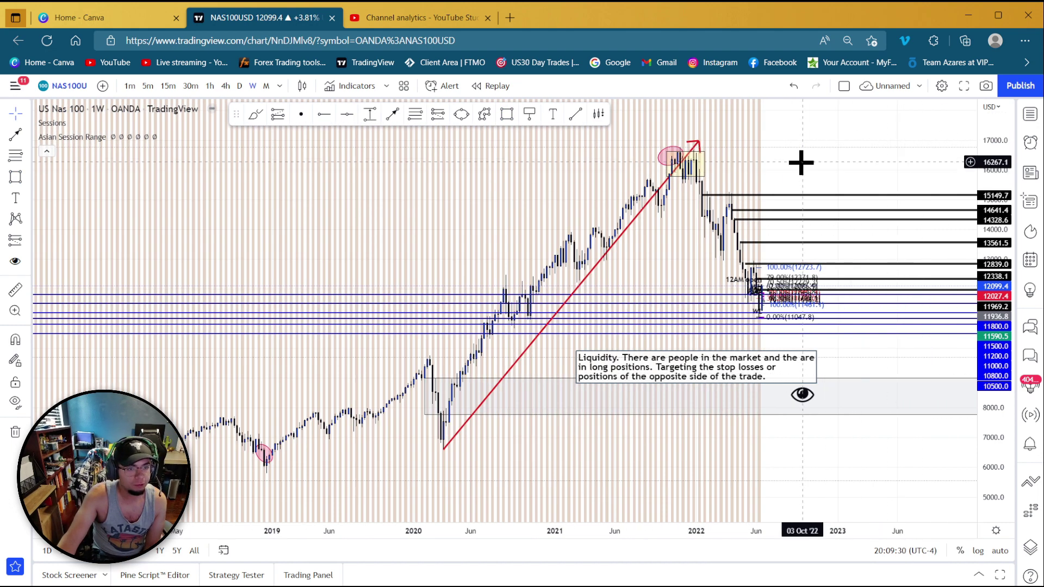
{"action": "scroll", "coordinate": [750, 166], "scroll_direction": "up", "scroll_amount": 2}
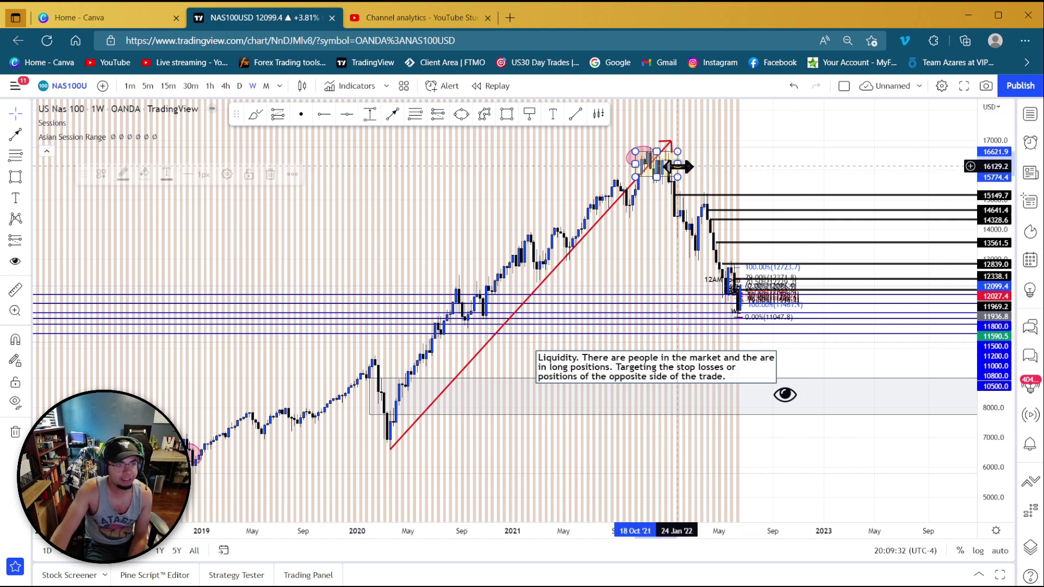
{"action": "left_click_drag", "start_coordinate": [675, 163], "coordinate": [841, 163]}
{"action": "left_click", "coordinate": [642, 161]}
{"action": "left_click", "coordinate": [830, 134]}
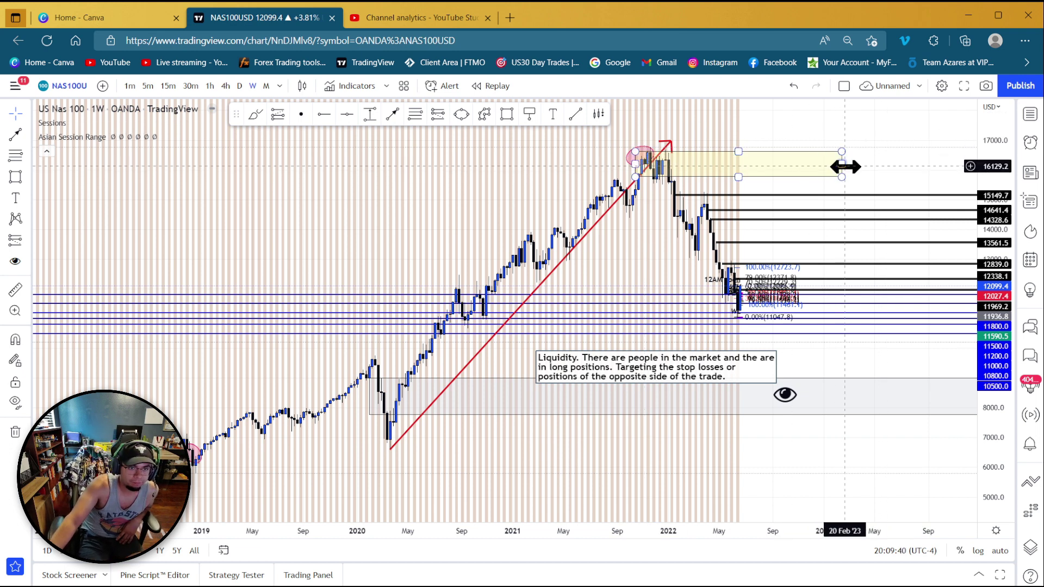
{"action": "scroll", "coordinate": [768, 338], "scroll_direction": "up", "scroll_amount": 2}
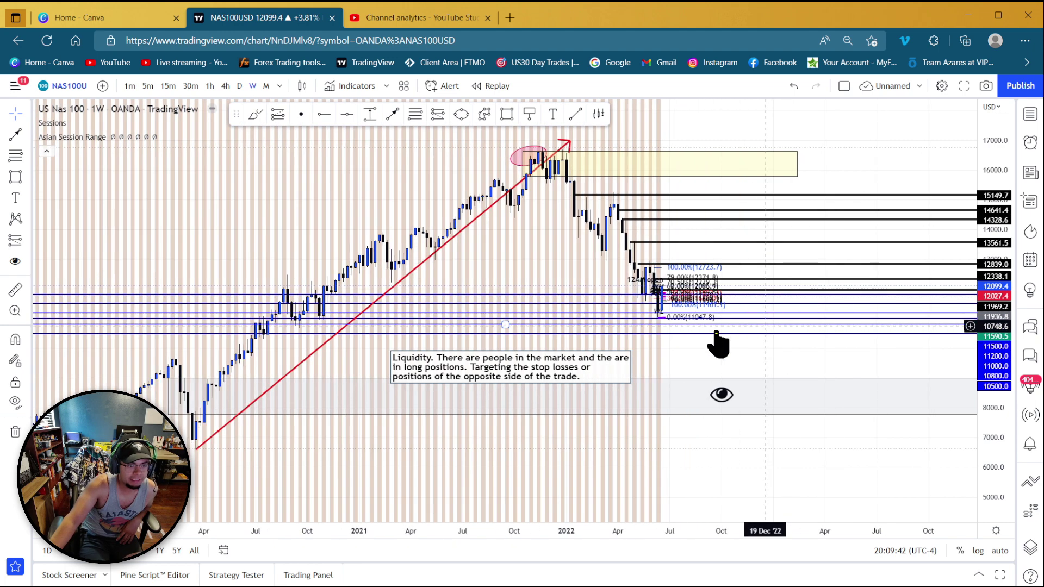
{"action": "scroll", "coordinate": [656, 313], "scroll_direction": "up", "scroll_amount": 3}
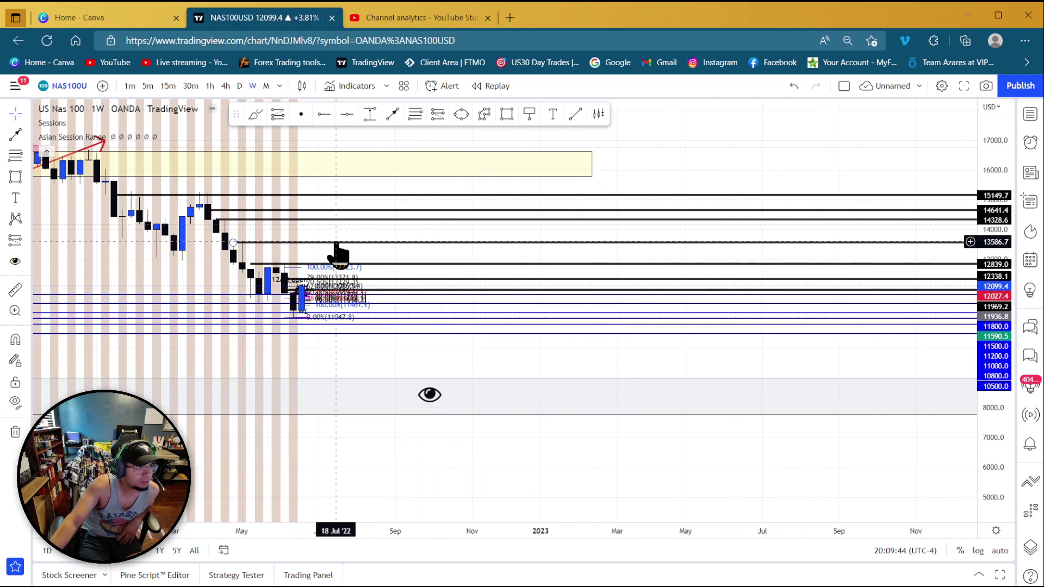
{"action": "scroll", "coordinate": [321, 229], "scroll_direction": "up", "scroll_amount": 2}
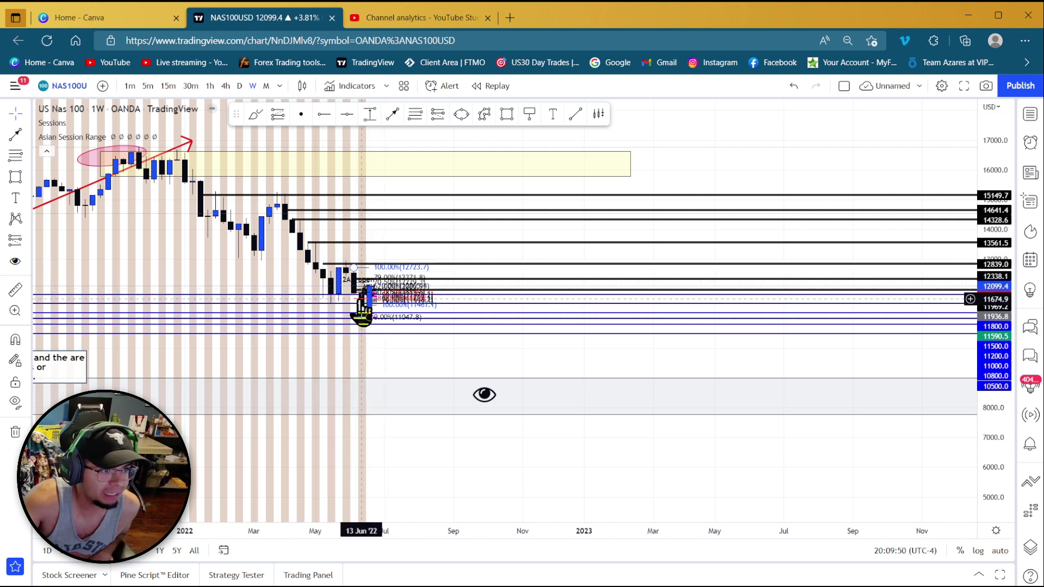
{"action": "scroll", "coordinate": [375, 275], "scroll_direction": "left", "scroll_amount": 5}
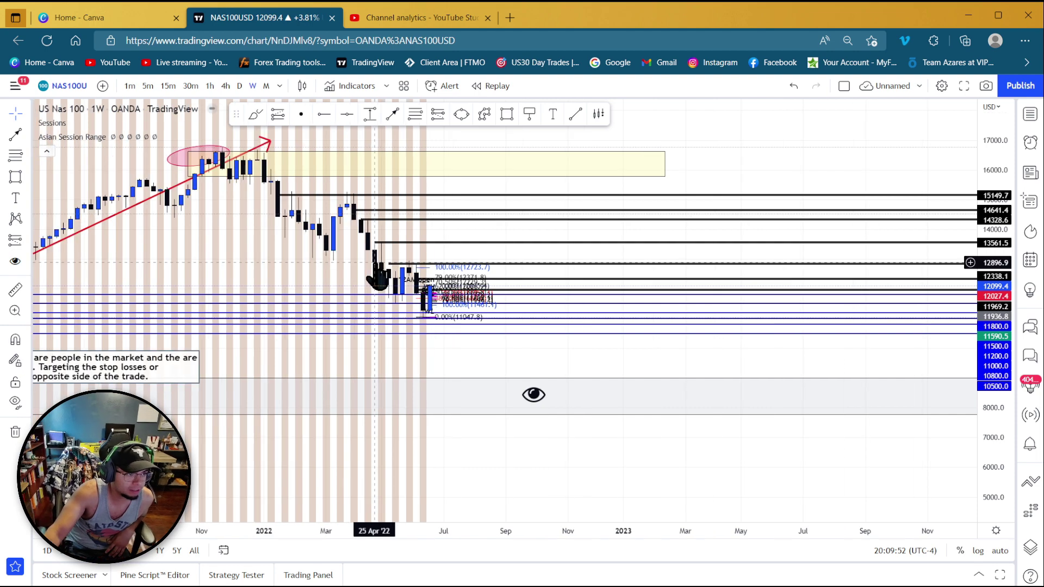
{"action": "scroll", "coordinate": [374, 250], "scroll_direction": "down", "scroll_amount": 3}
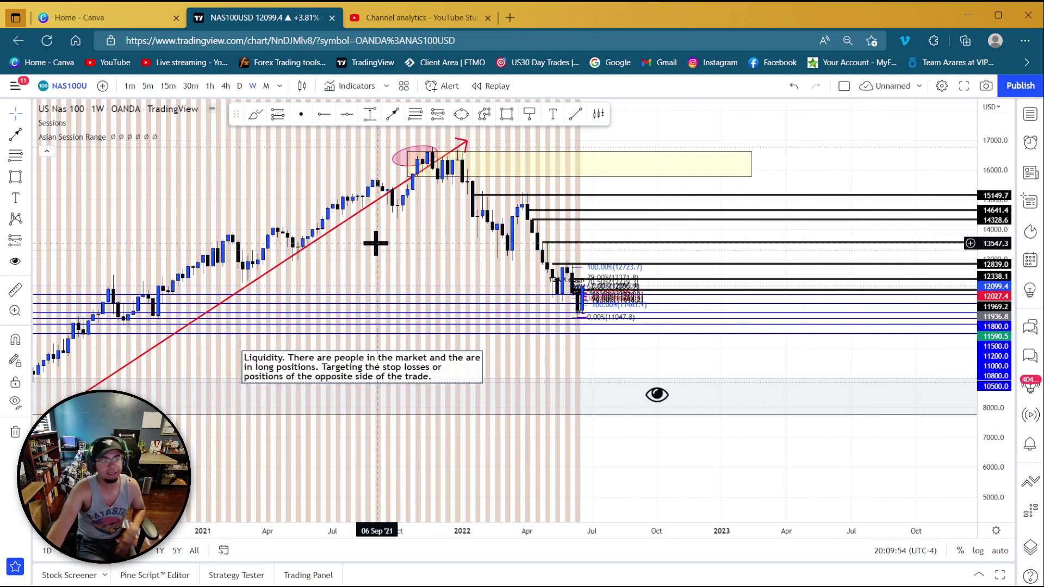
{"action": "left_click_drag", "start_coordinate": [725, 135], "coordinate": [902, 131]}
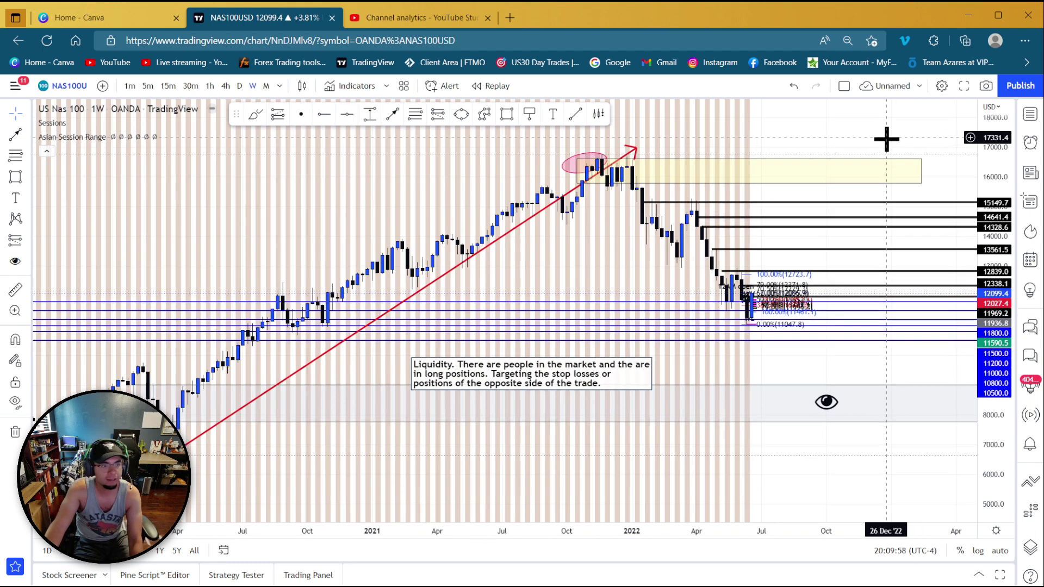
{"action": "scroll", "coordinate": [885, 138], "scroll_direction": "down", "scroll_amount": 2}
{"action": "scroll", "coordinate": [886, 145], "scroll_direction": "up", "scroll_amount": 2}
{"action": "scroll", "coordinate": [794, 326], "scroll_direction": "down", "scroll_amount": 2}
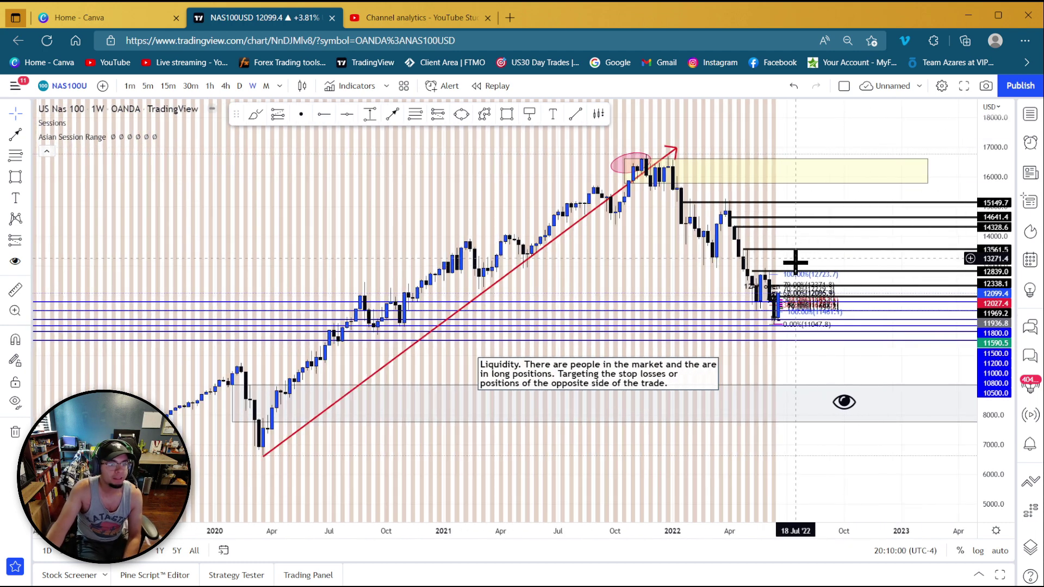
{"action": "scroll", "coordinate": [789, 375], "scroll_direction": "up", "scroll_amount": 2}
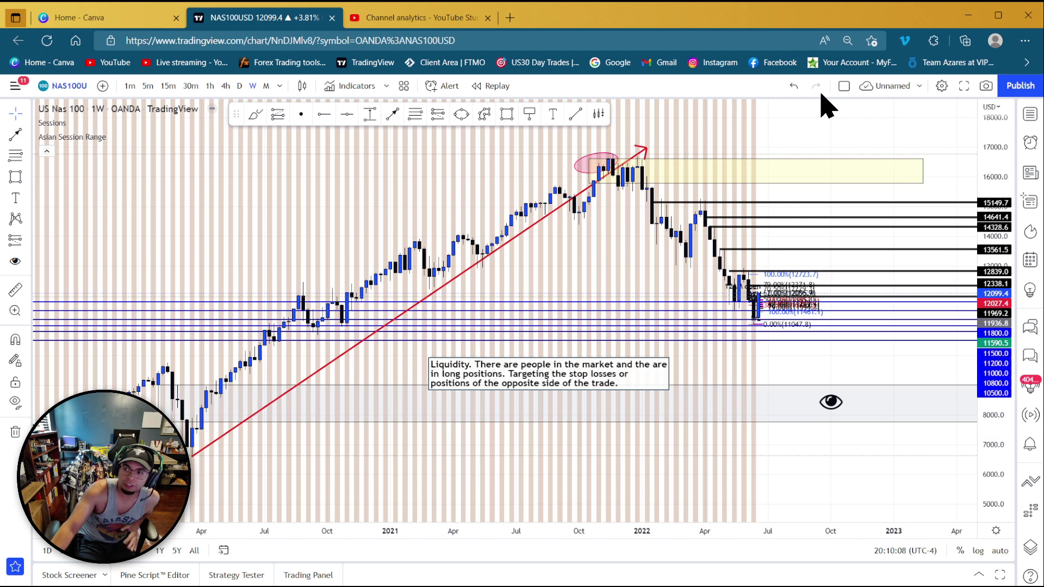
{"action": "left_click_drag", "start_coordinate": [819, 120], "coordinate": [767, 167]}
{"action": "scroll", "coordinate": [768, 174], "scroll_direction": "down", "scroll_amount": 3}
{"action": "scroll", "coordinate": [768, 174], "scroll_direction": "down", "scroll_amount": 1}
{"action": "scroll", "coordinate": [862, 158], "scroll_direction": "up", "scroll_amount": 3}
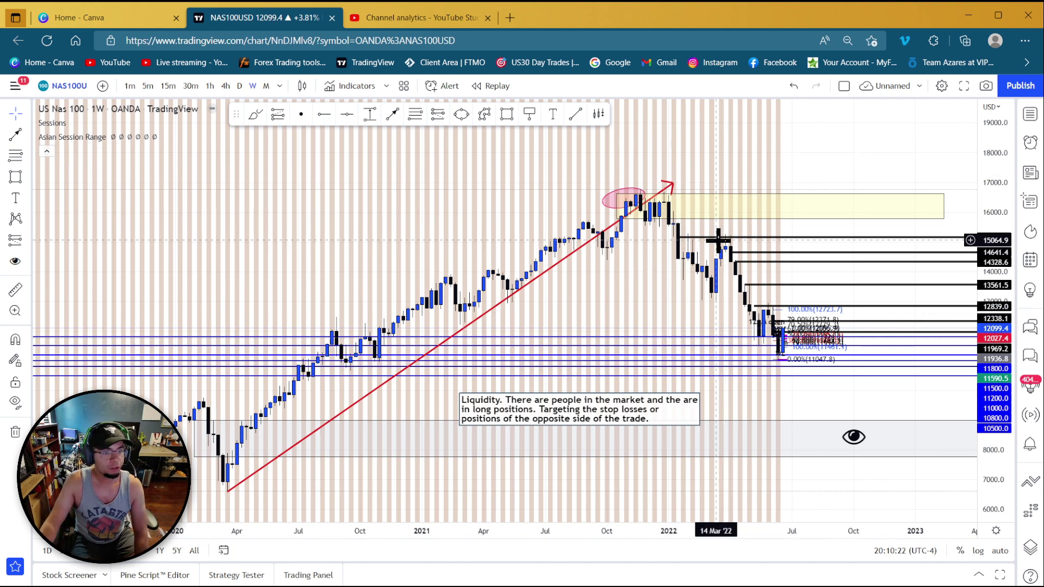
{"action": "scroll", "coordinate": [723, 214], "scroll_direction": "up", "scroll_amount": 2}
{"action": "scroll", "coordinate": [595, 274], "scroll_direction": "down", "scroll_amount": 2}
{"action": "left_click", "coordinate": [595, 275]}
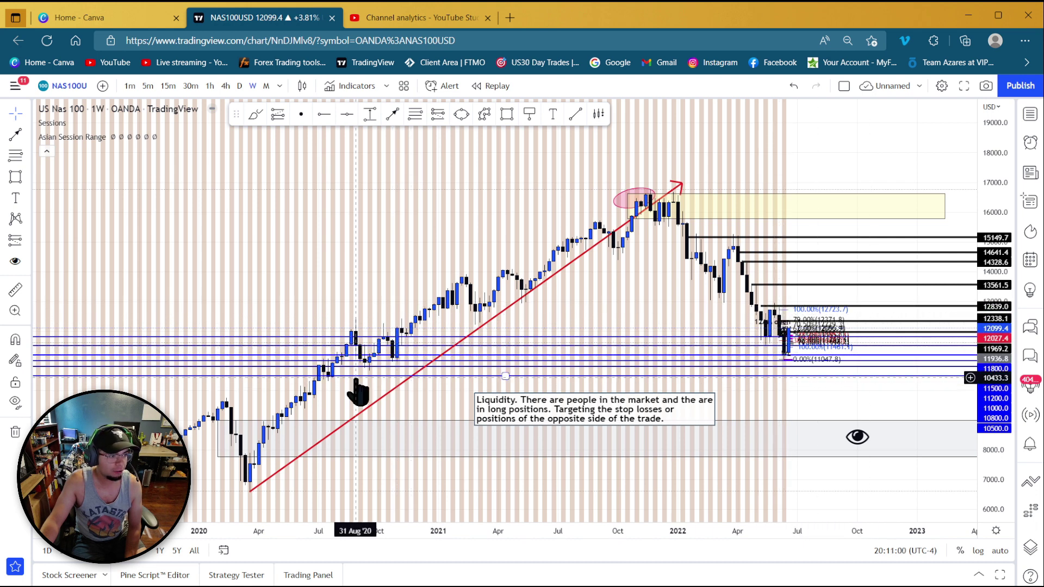
Draw a Fibonacci retracement from the March 2020 low up to the 16424.8 high.
{"action": "scroll", "coordinate": [366, 317], "scroll_direction": "down", "scroll_amount": 3}
{"action": "left_click_drag", "start_coordinate": [897, 187], "coordinate": [776, 140]}
{"action": "scroll", "coordinate": [945, 234], "scroll_direction": "down", "scroll_amount": 2}
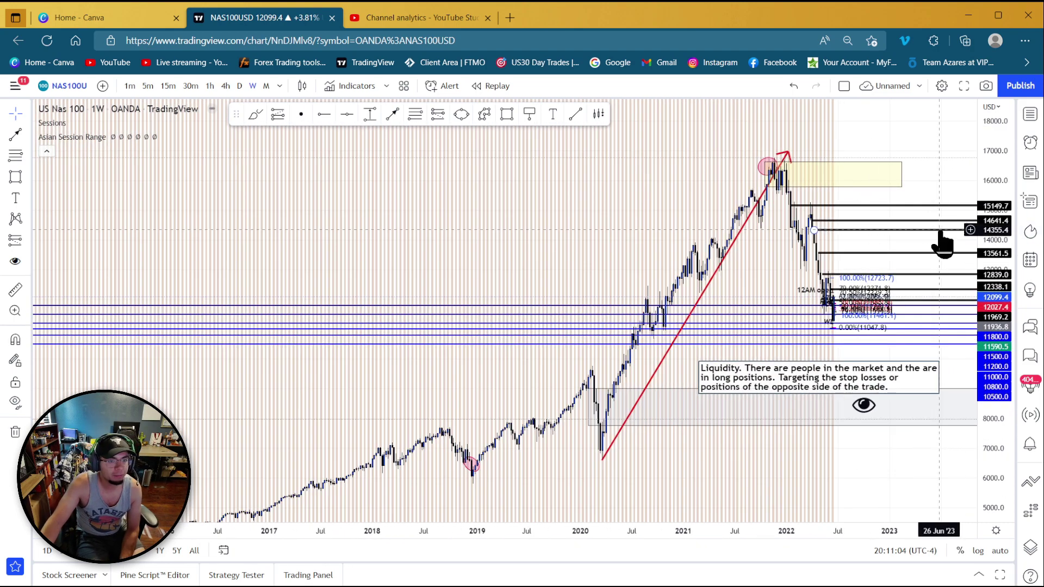
{"action": "left_click_drag", "start_coordinate": [955, 158], "coordinate": [632, 158]}
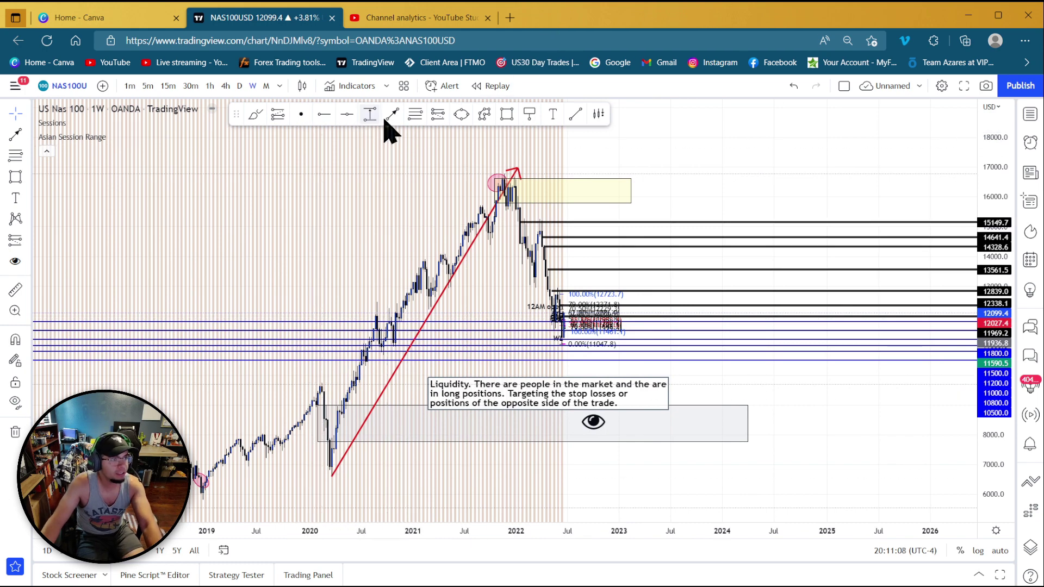
{"action": "left_click", "coordinate": [334, 468]}
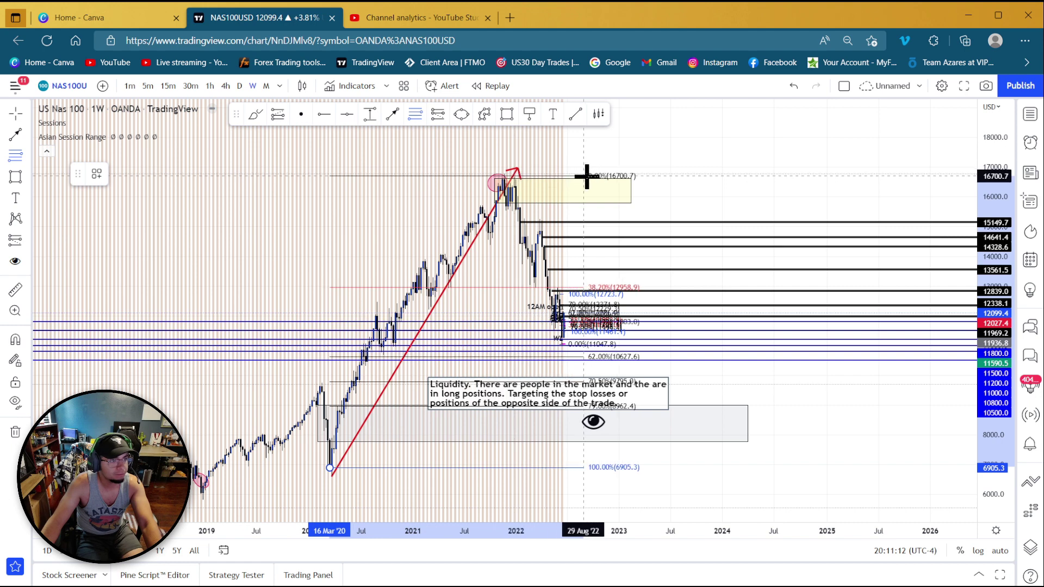
{"action": "left_click", "coordinate": [631, 184]}
Move the liquidity note to the chart's top right and bring the retracement levels into view.
{"action": "left_click_drag", "start_coordinate": [520, 397], "coordinate": [711, 146]}
{"action": "scroll", "coordinate": [564, 365], "scroll_direction": "up", "scroll_amount": 4}
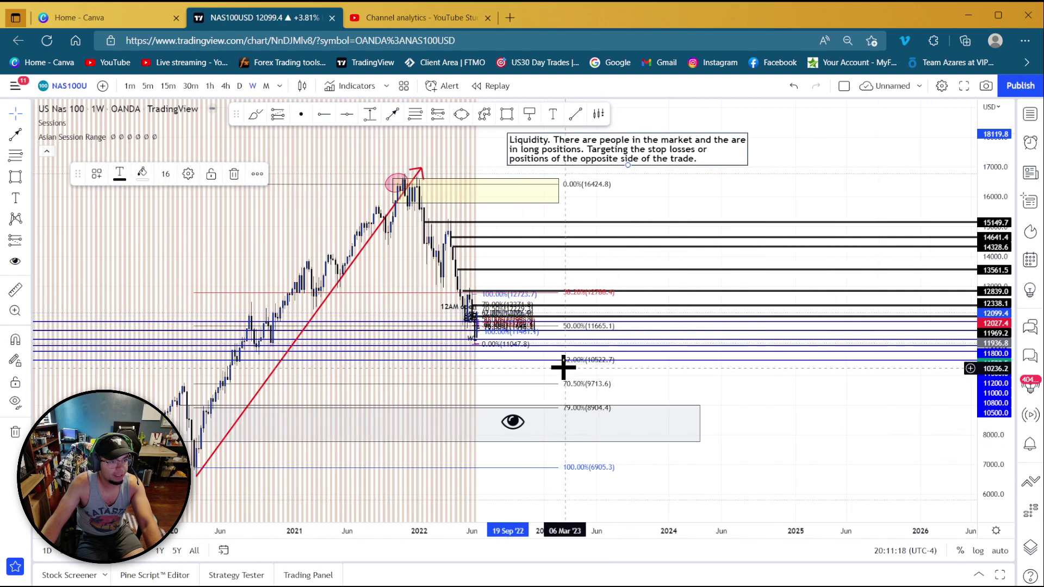
{"action": "scroll", "coordinate": [379, 391], "scroll_direction": "down", "scroll_amount": 2}
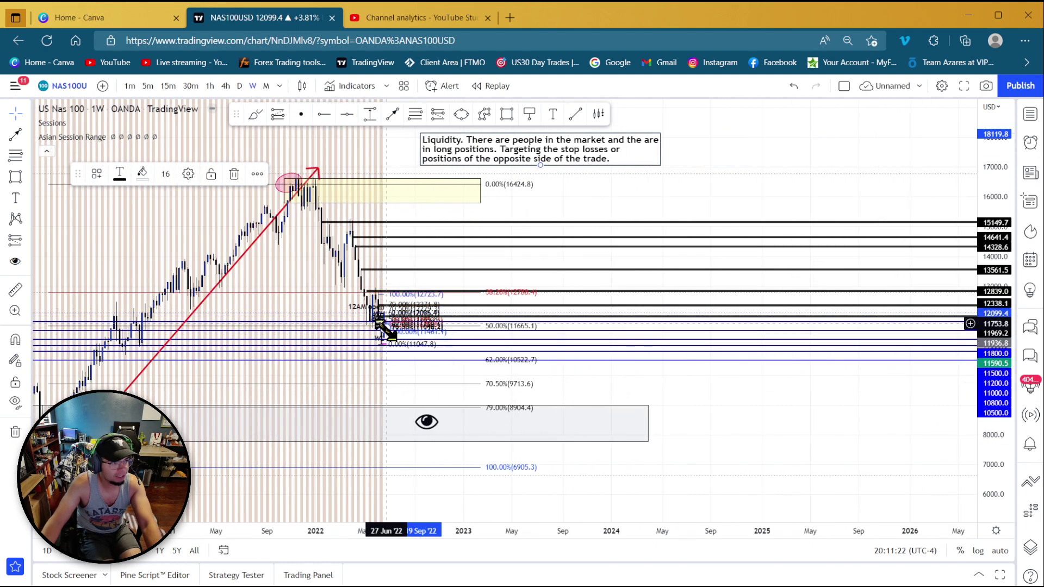
{"action": "left_click_drag", "start_coordinate": [604, 363], "coordinate": [800, 358]}
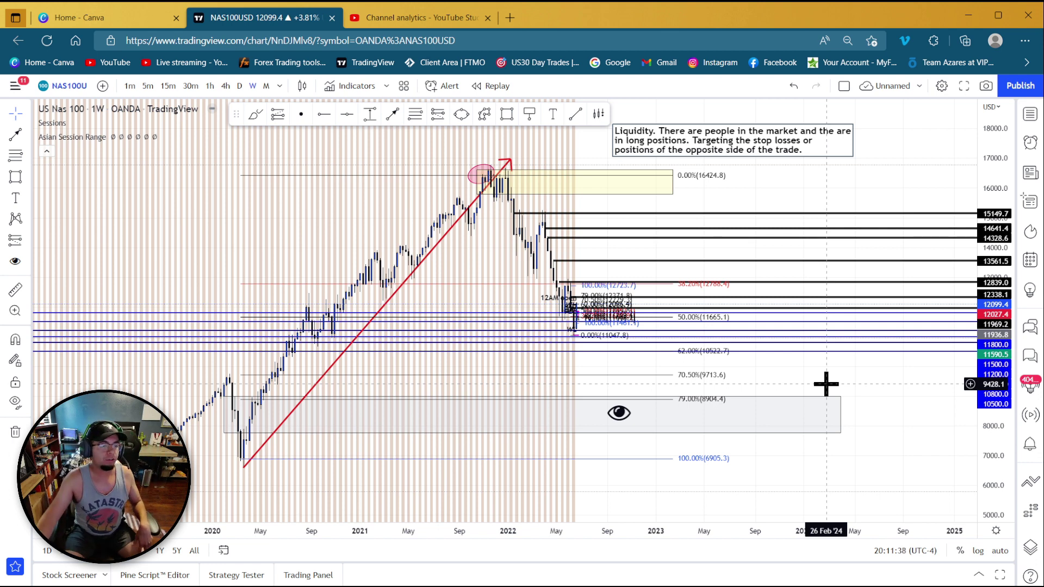
{"action": "scroll", "coordinate": [826, 384], "scroll_direction": "down", "scroll_amount": 2}
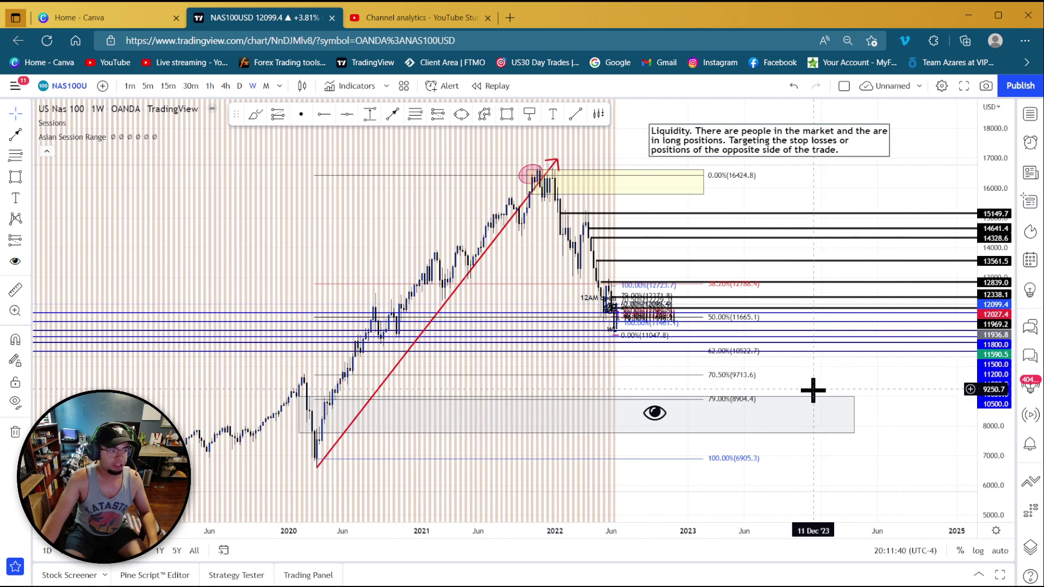
Stretch the grey demand zone down to the 2020 low, top near 9625.
{"action": "left_click", "coordinate": [748, 433]}
{"action": "left_click_drag", "start_coordinate": [300, 433], "coordinate": [315, 460]}
{"action": "left_click_drag", "start_coordinate": [316, 397], "coordinate": [307, 377]}
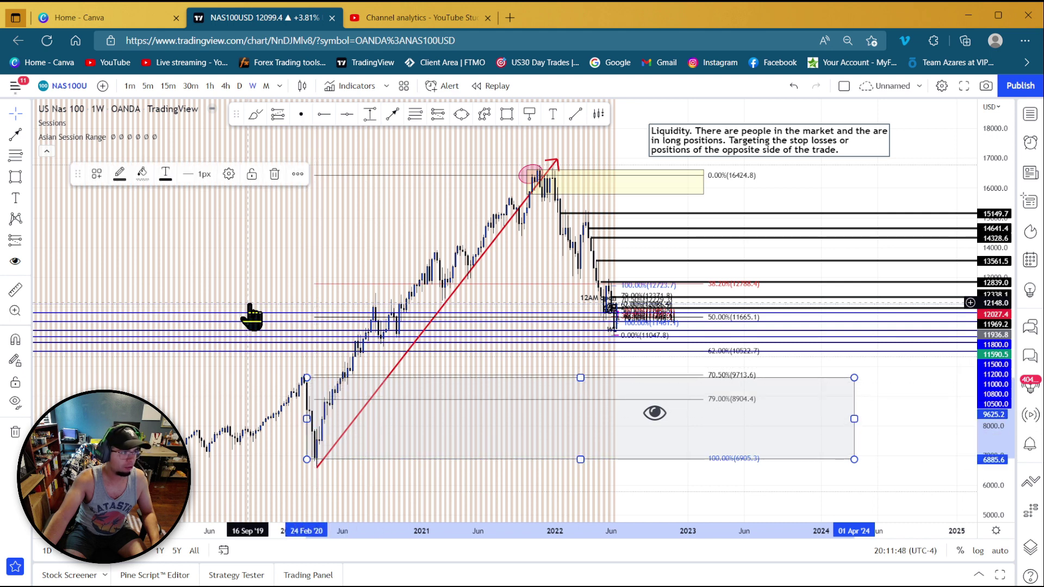
Draw a second Fibonacci retracement from the March 2020 low to 9644.9.
{"action": "left_click", "coordinate": [420, 116]}
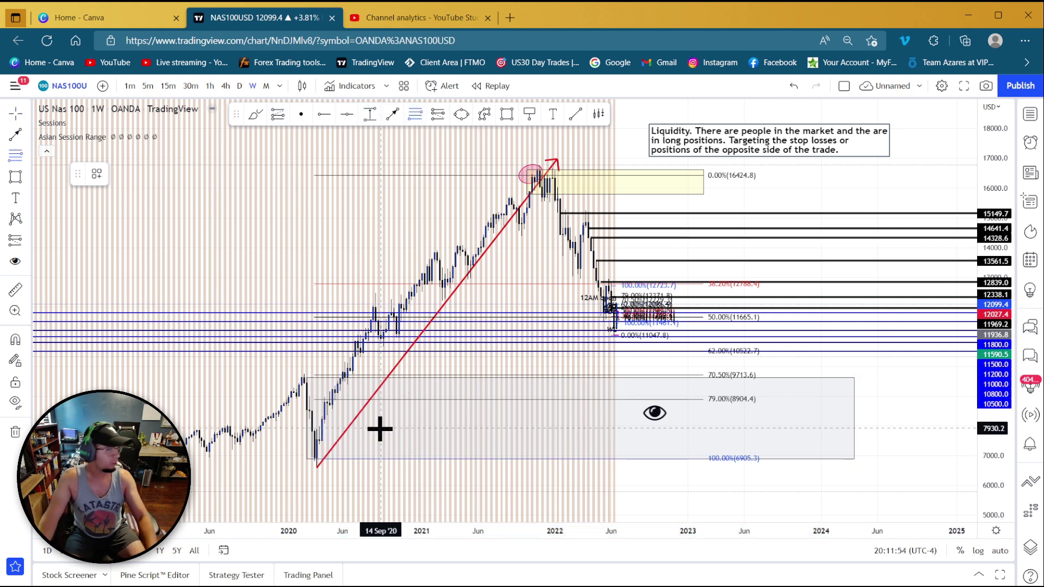
{"action": "left_click", "coordinate": [307, 460]}
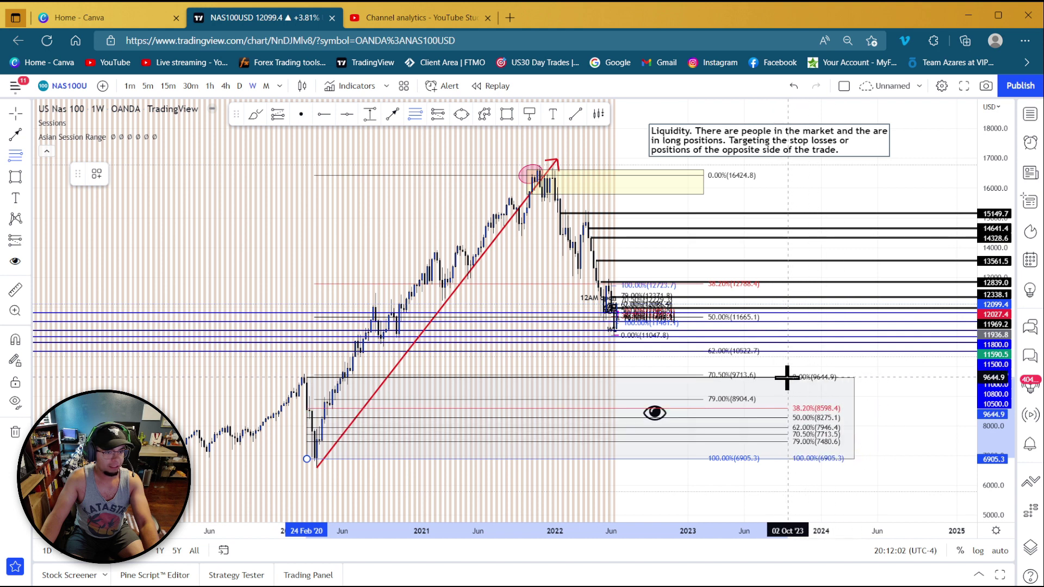
{"action": "left_click", "coordinate": [787, 377]}
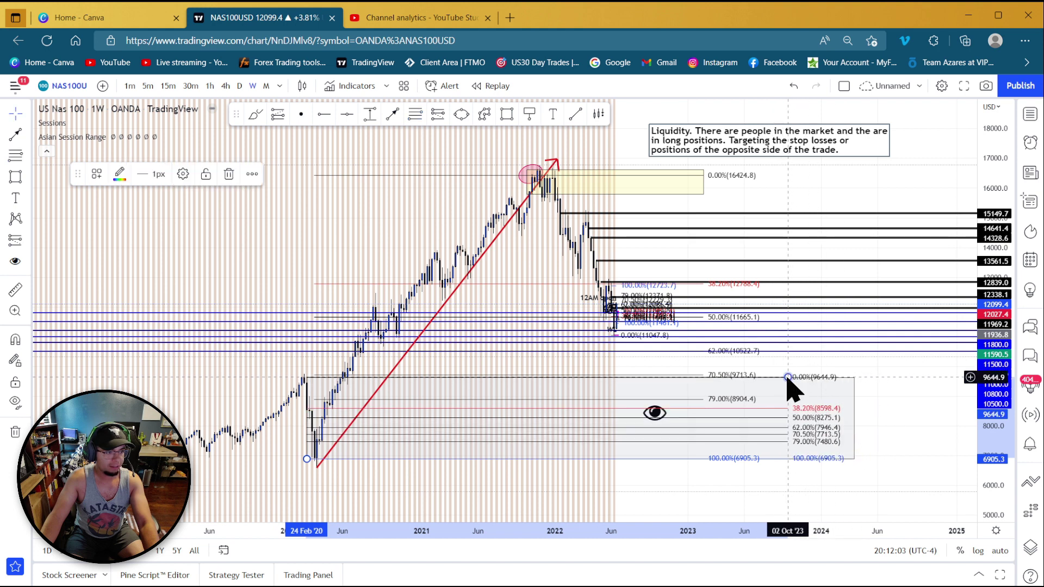
{"action": "left_click", "coordinate": [97, 174]}
Limit the second Fibonacci to 50% and re-anchor its low at 6668.8 on the monthly chart.
{"action": "left_click", "coordinate": [158, 243]}
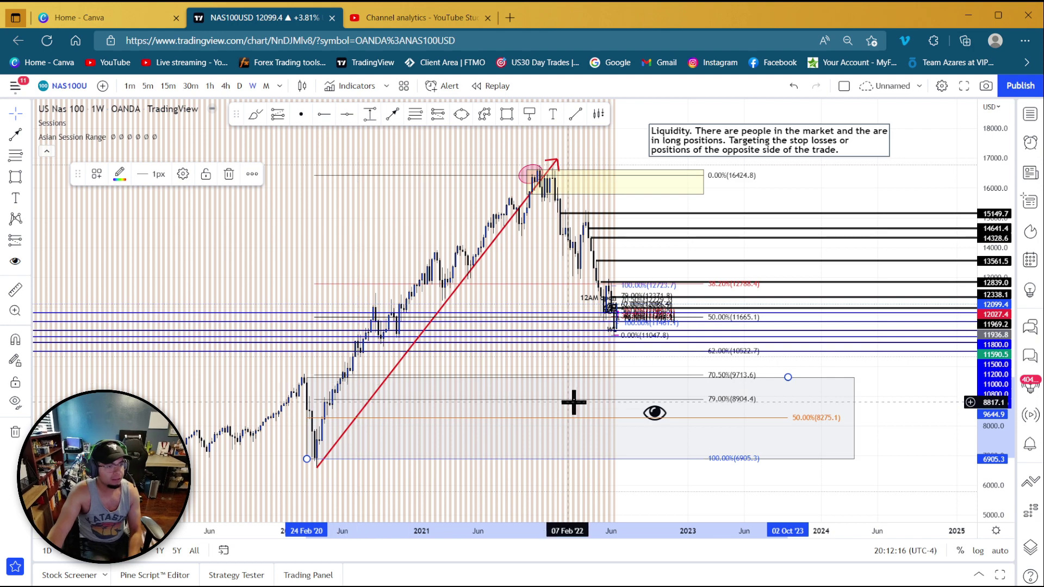
{"action": "left_click", "coordinate": [266, 86]}
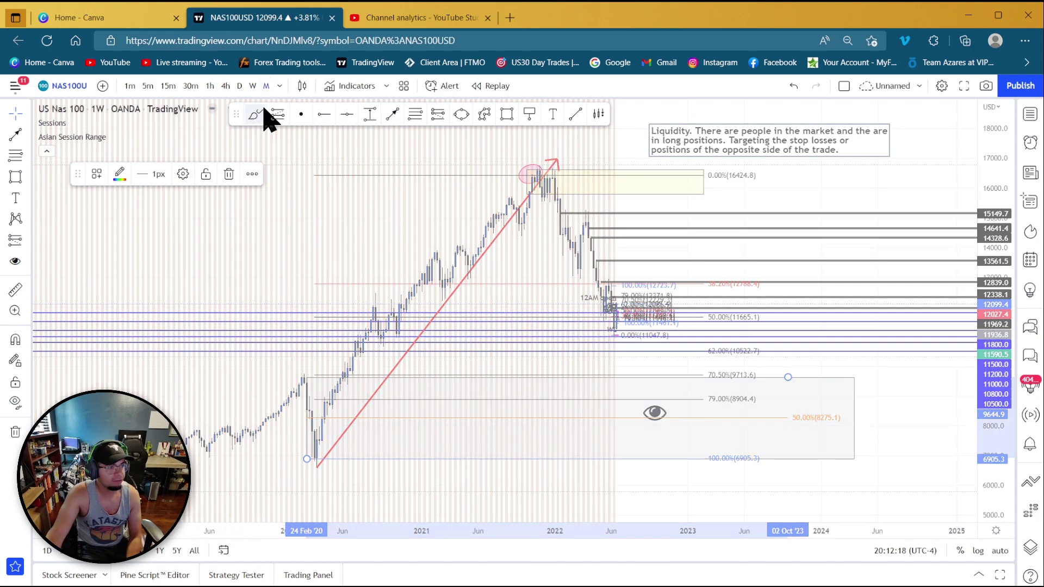
{"action": "scroll", "coordinate": [442, 466], "scroll_direction": "up", "scroll_amount": 5}
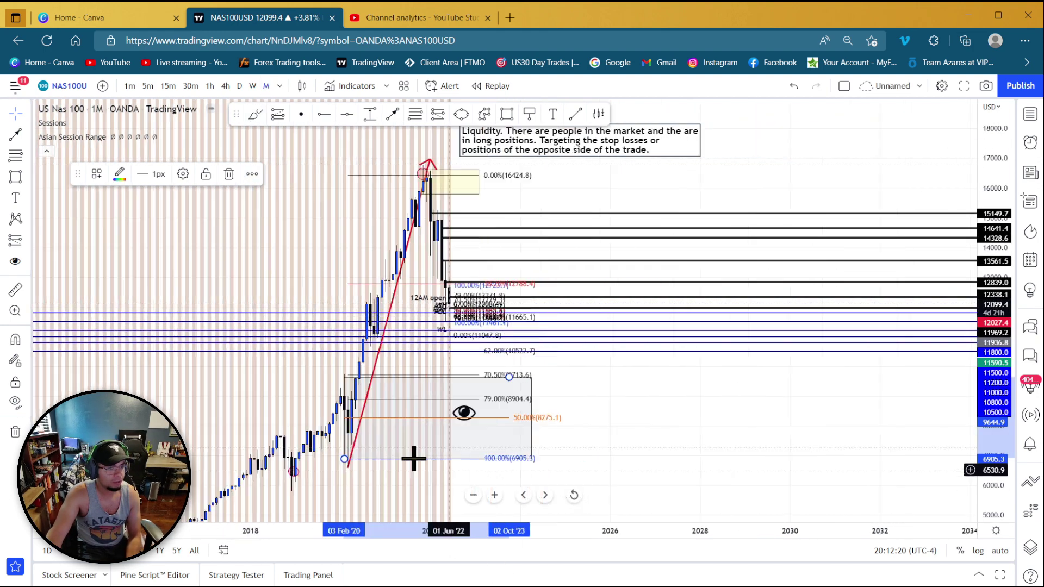
{"action": "left_click_drag", "start_coordinate": [403, 450], "coordinate": [617, 431]}
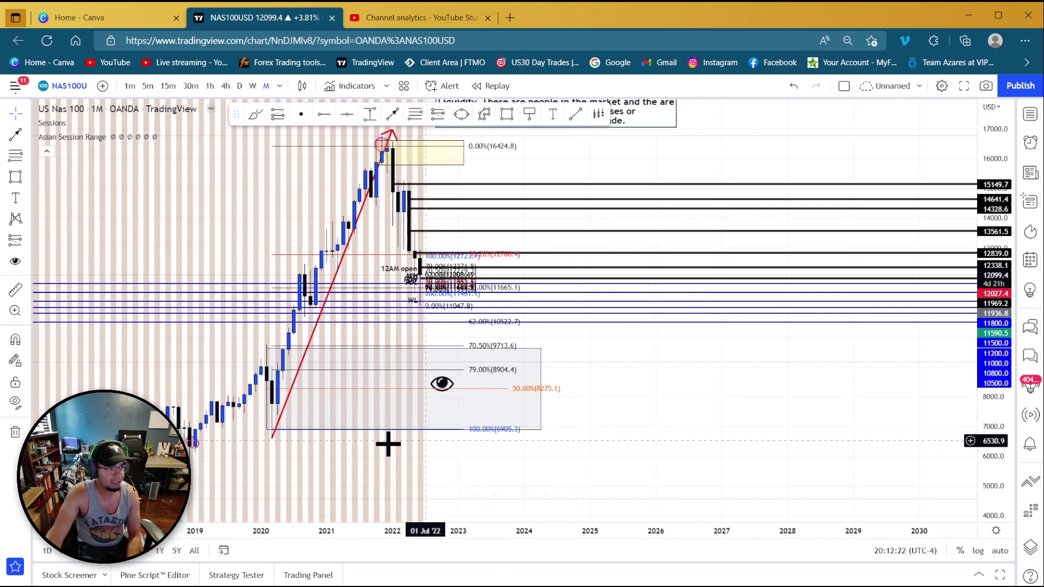
{"action": "left_click_drag", "start_coordinate": [271, 433], "coordinate": [272, 405]}
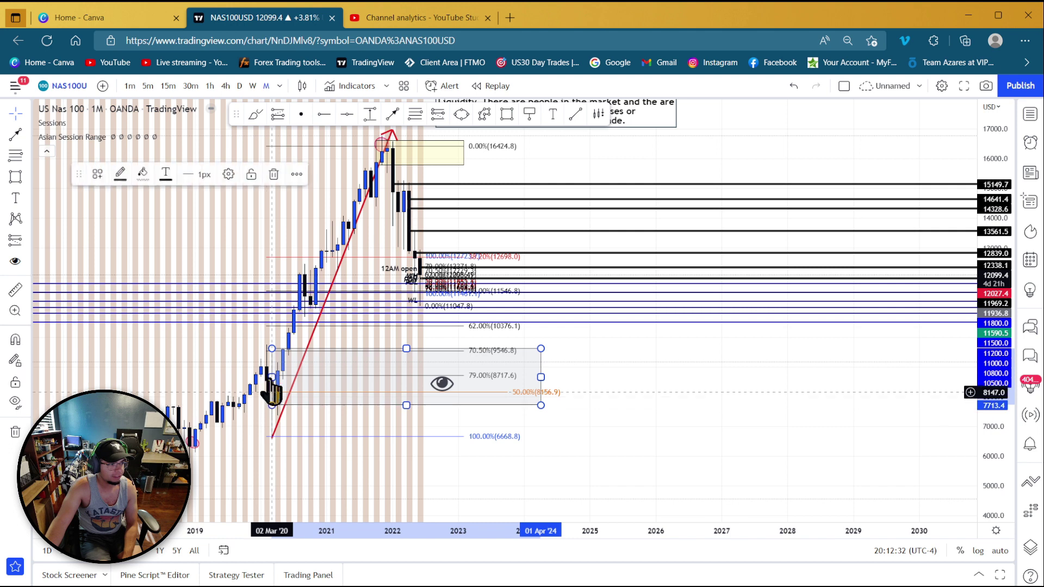
Lower the demand zone's top edge to the 79% level and return to weekly bars.
{"action": "mouse_move", "coordinate": [272, 348]}
{"action": "left_mouse_down"}
{"action": "mouse_move", "coordinate": [271, 379]}
{"action": "mouse_move", "coordinate": [267, 367]}
{"action": "left_mouse_up"}
{"action": "left_click", "coordinate": [708, 412]}
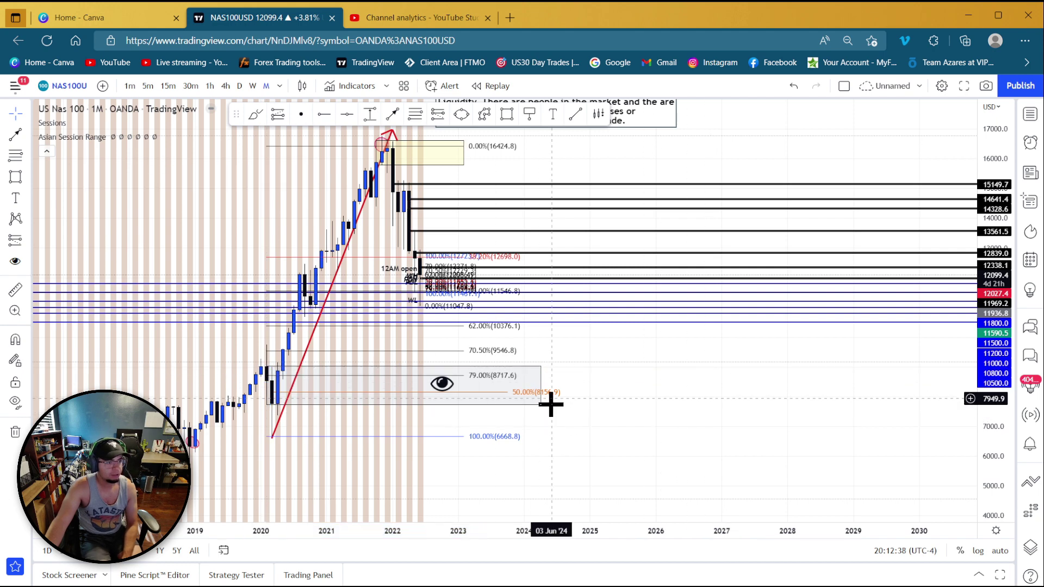
{"action": "left_click", "coordinate": [251, 86]}
{"action": "scroll", "coordinate": [302, 353], "scroll_direction": "down", "scroll_amount": 3}
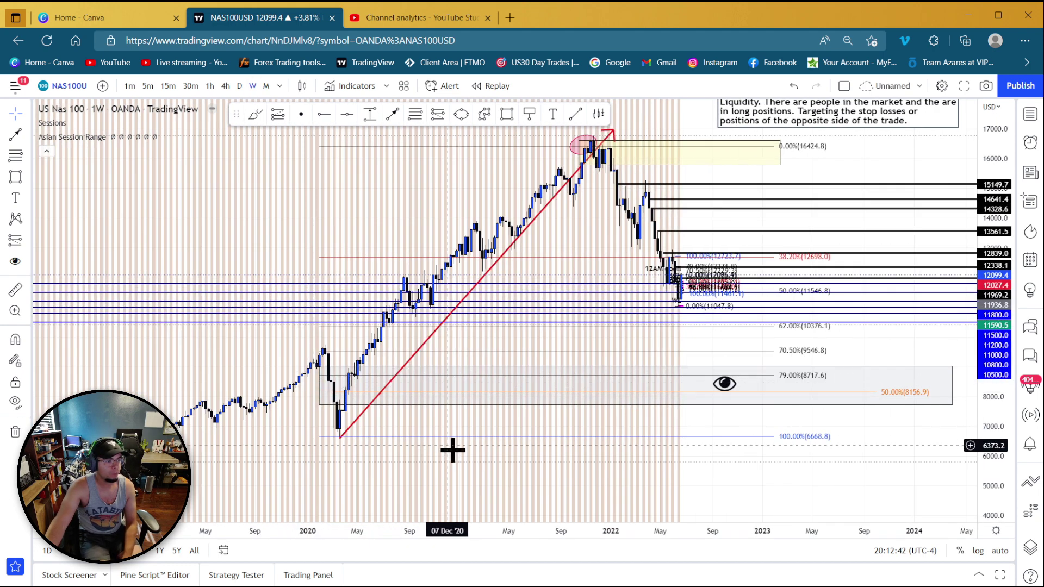
Re-anchor the main Fibonacci's low at 7063.0 and move the 50% Fibonacci's anchors to 7674.0 and 9467.5.
{"action": "left_click_drag", "start_coordinate": [460, 486], "coordinate": [360, 525]}
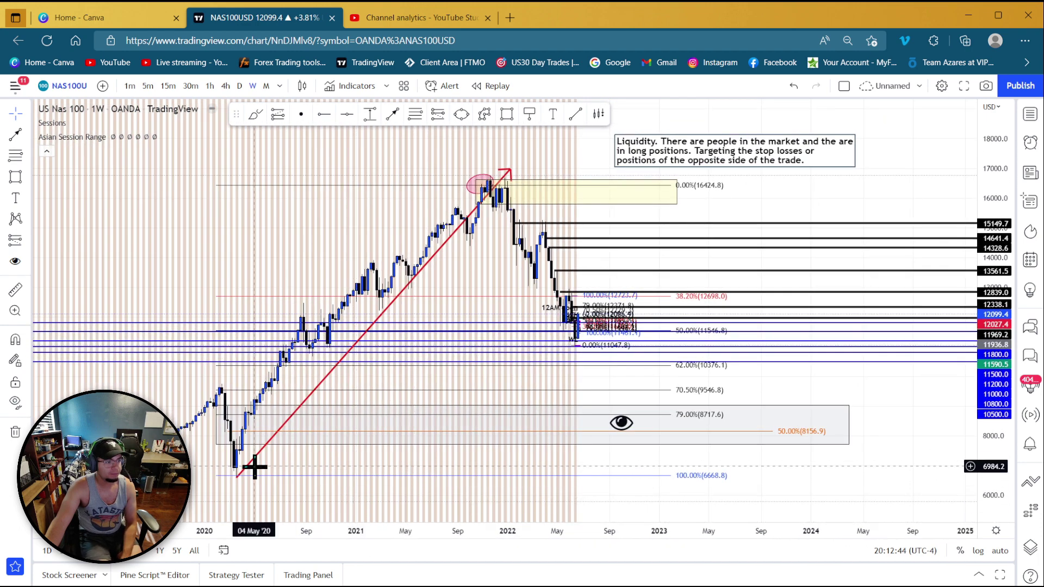
{"action": "left_click_drag", "start_coordinate": [217, 477], "coordinate": [242, 466]}
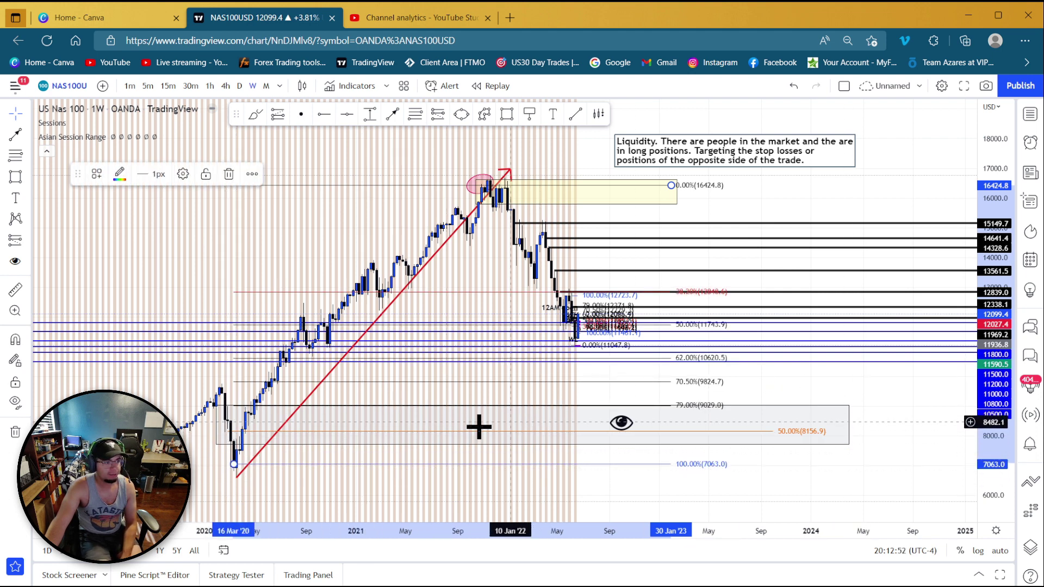
{"action": "left_click", "coordinate": [350, 431]}
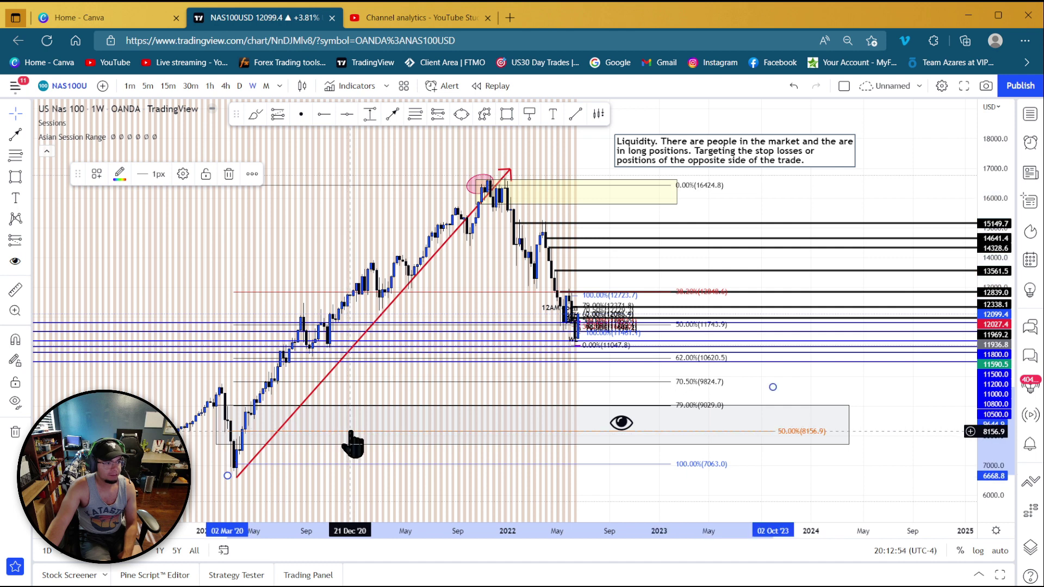
{"action": "left_click_drag", "start_coordinate": [228, 476], "coordinate": [217, 446]}
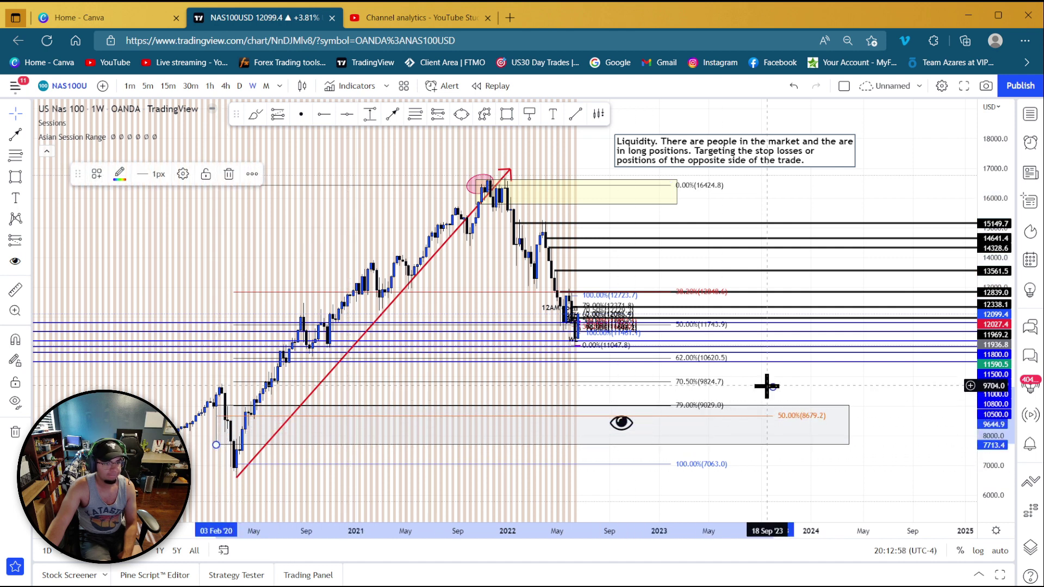
{"action": "mouse_move", "coordinate": [773, 388]}
{"action": "left_mouse_down"}
{"action": "mouse_move", "coordinate": [808, 393]}
{"action": "mouse_move", "coordinate": [804, 405]}
{"action": "mouse_move", "coordinate": [747, 407]}
{"action": "left_mouse_up"}
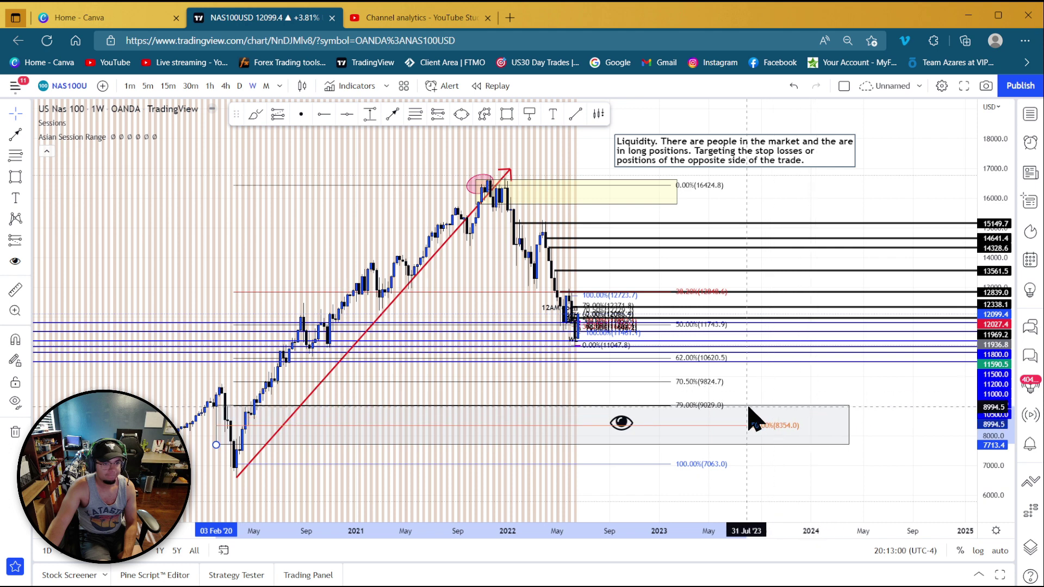
{"action": "left_click", "coordinate": [850, 357]}
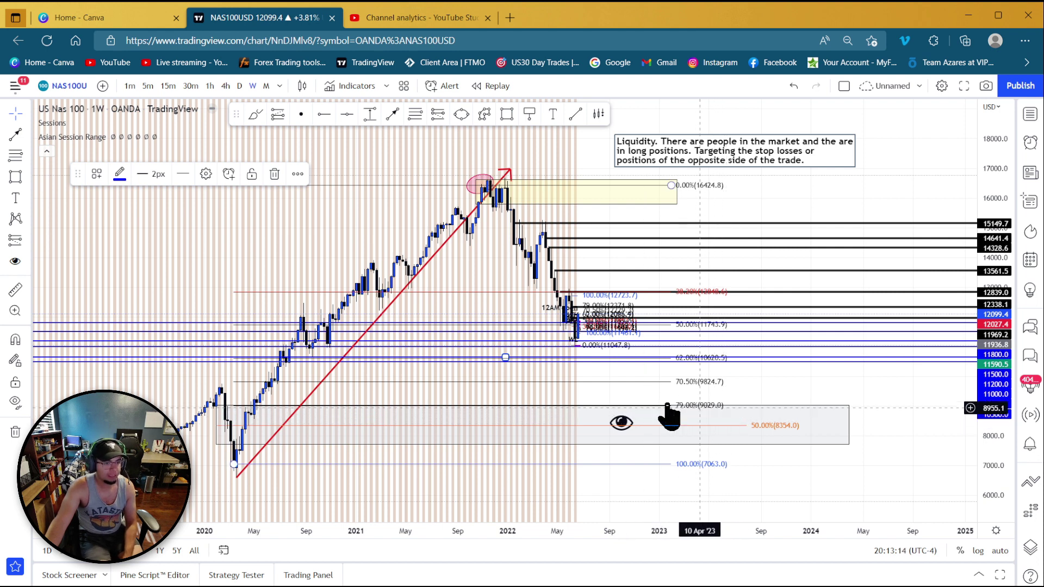
{"action": "scroll", "coordinate": [536, 397], "scroll_direction": "down", "scroll_amount": 3}
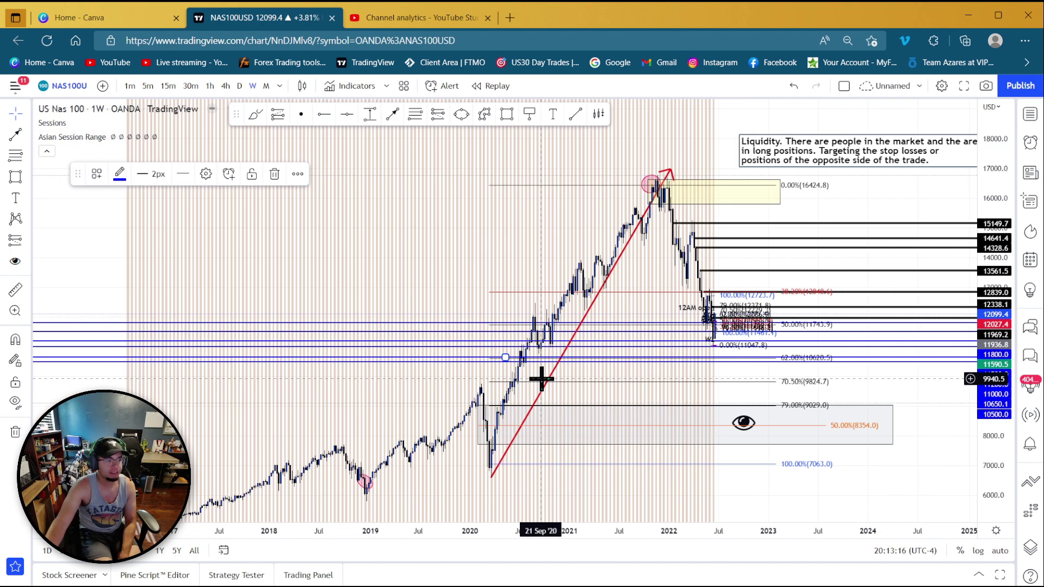
{"action": "scroll", "coordinate": [541, 377], "scroll_direction": "up", "scroll_amount": 4}
{"action": "scroll", "coordinate": [530, 419], "scroll_direction": "down", "scroll_amount": 1}
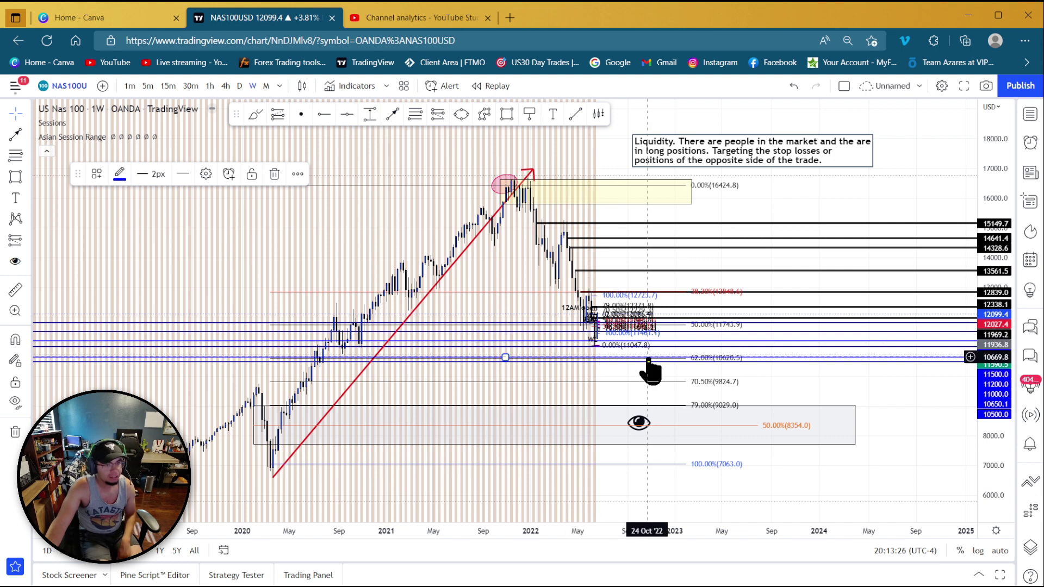
{"action": "left_click", "coordinate": [641, 427]}
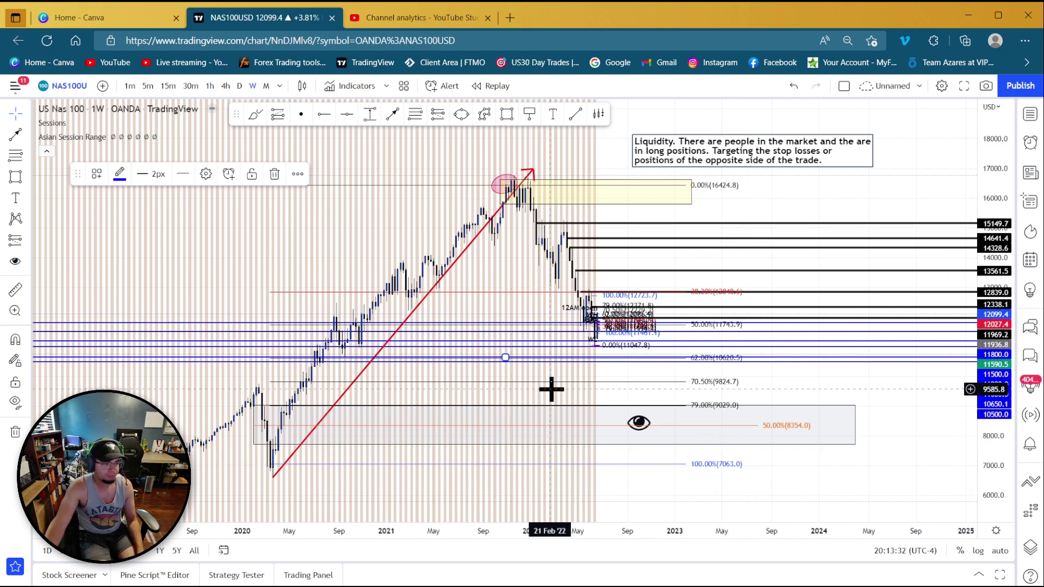
{"action": "scroll", "coordinate": [552, 386], "scroll_direction": "up", "scroll_amount": 2}
{"action": "left_click_drag", "start_coordinate": [513, 396], "coordinate": [763, 380]}
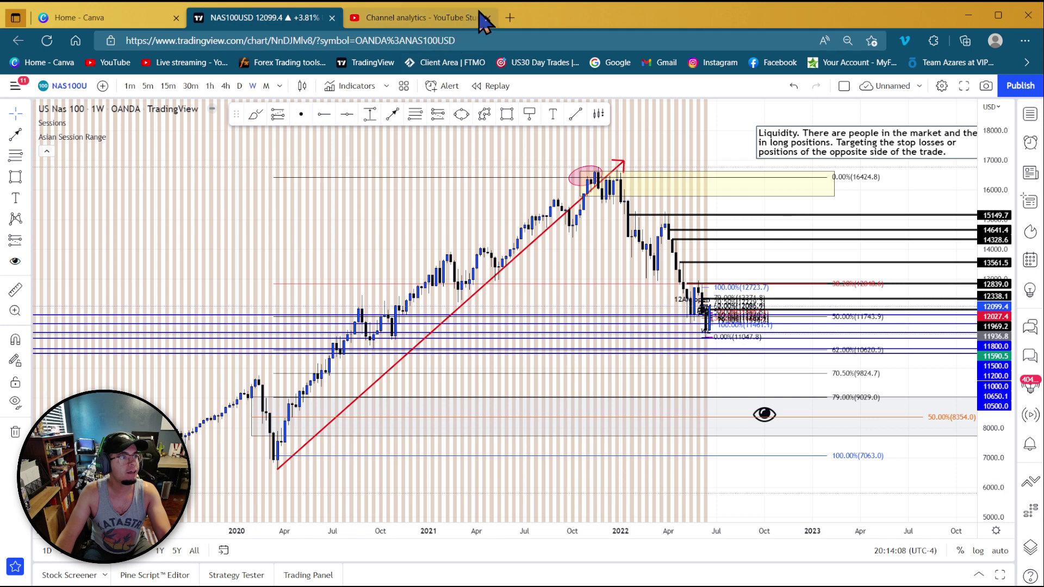
Open the Myfxbook forex economic calendar in a new browser tab.
{"action": "left_click", "coordinate": [511, 19]}
{"action": "left_click", "coordinate": [263, 62]}
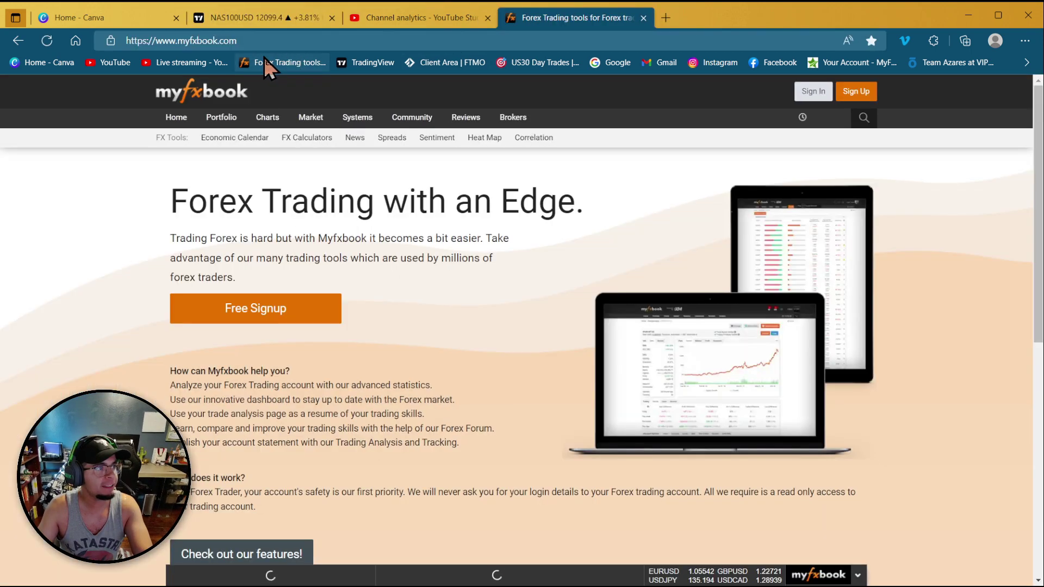
{"action": "left_click", "coordinate": [224, 139]}
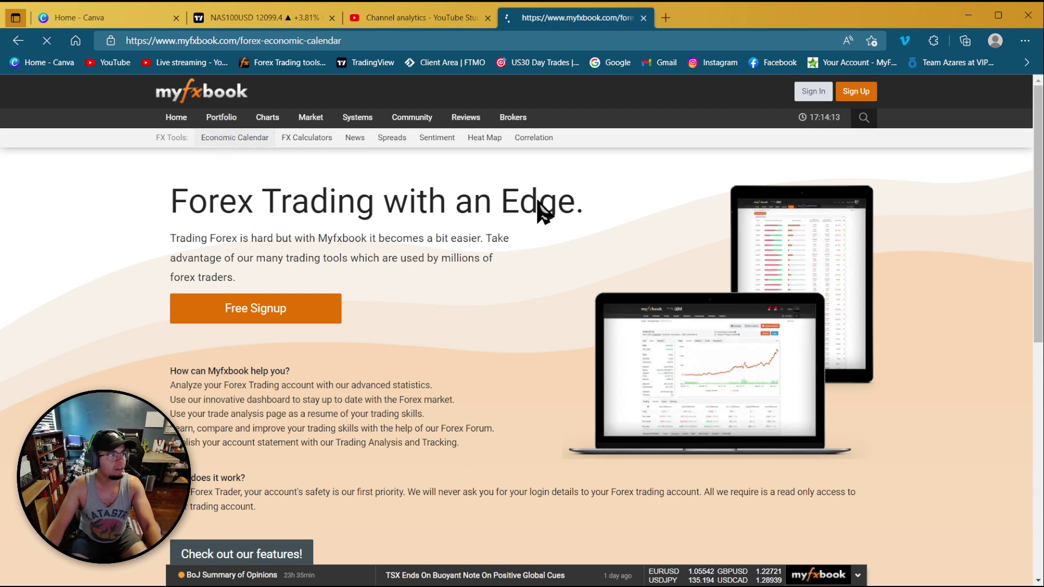
Review the Jun 26–27, 2022 calendar events, then return to the NAS100USD chart tab.
{"action": "scroll", "coordinate": [559, 264], "scroll_direction": "down", "scroll_amount": 5}
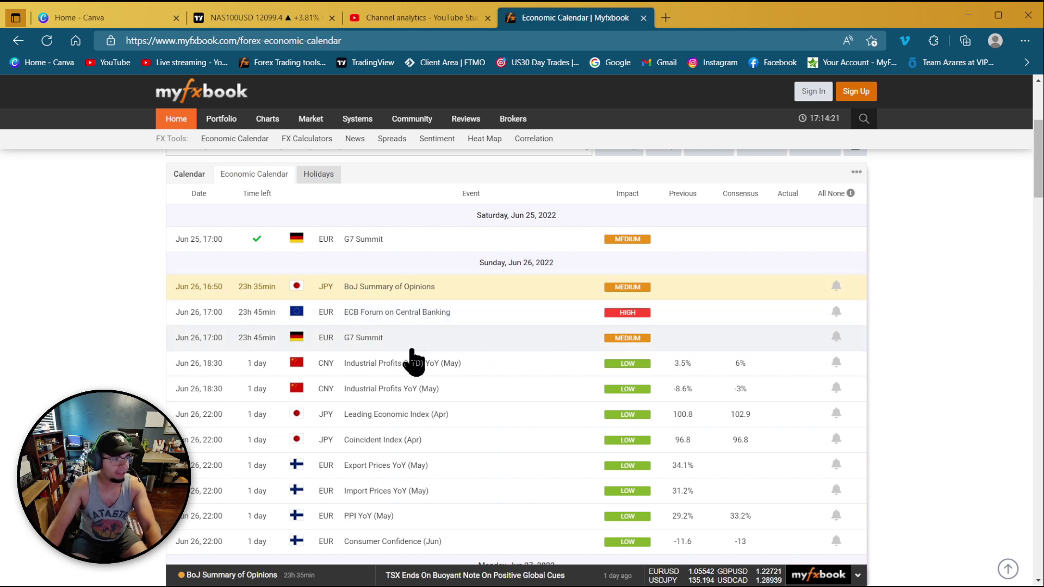
{"action": "scroll", "coordinate": [415, 361], "scroll_direction": "down", "scroll_amount": 3}
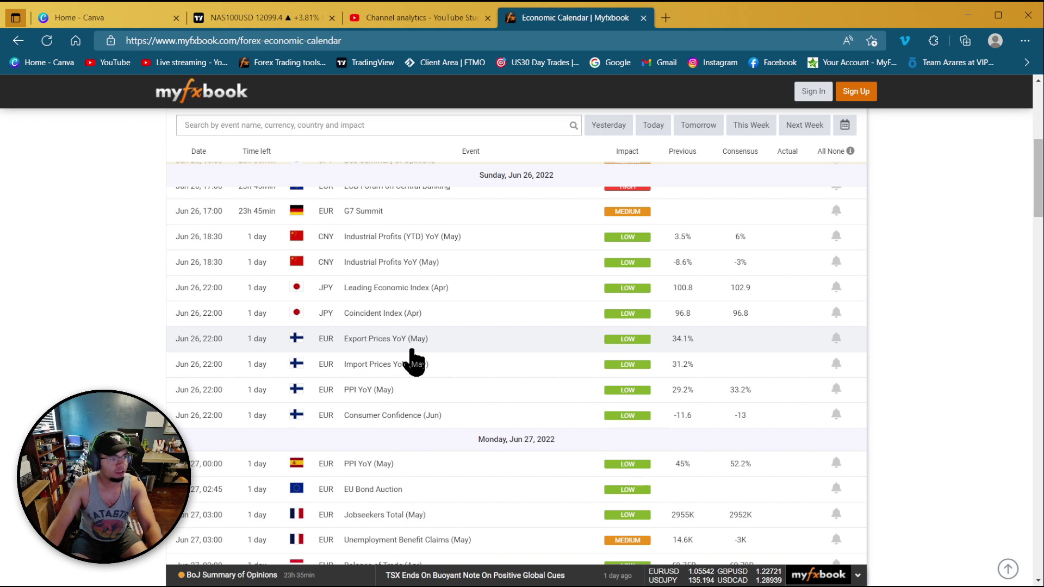
{"action": "scroll", "coordinate": [416, 335], "scroll_direction": "up", "scroll_amount": 2}
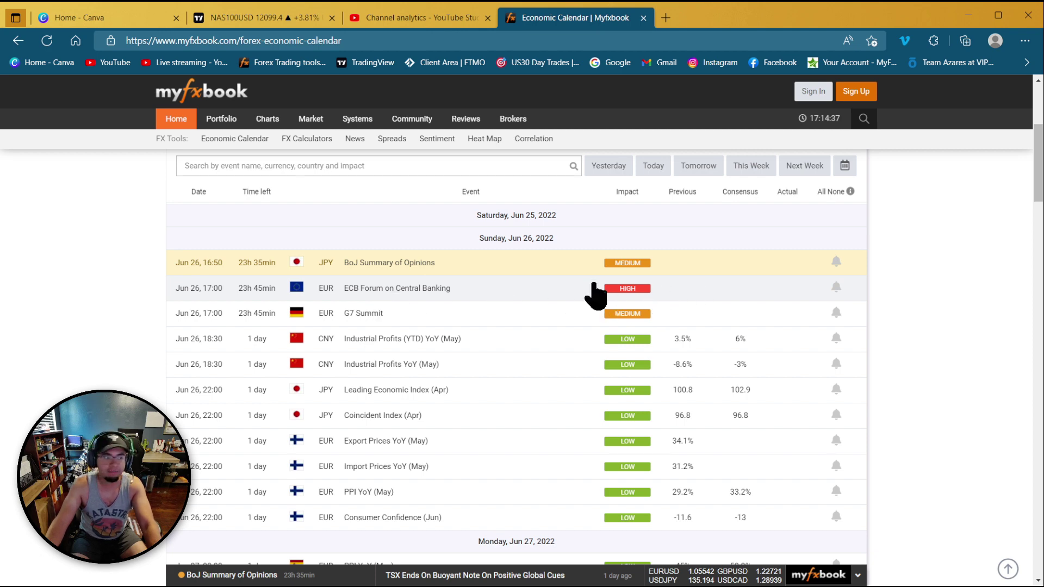
{"action": "scroll", "coordinate": [397, 307], "scroll_direction": "down", "scroll_amount": 3}
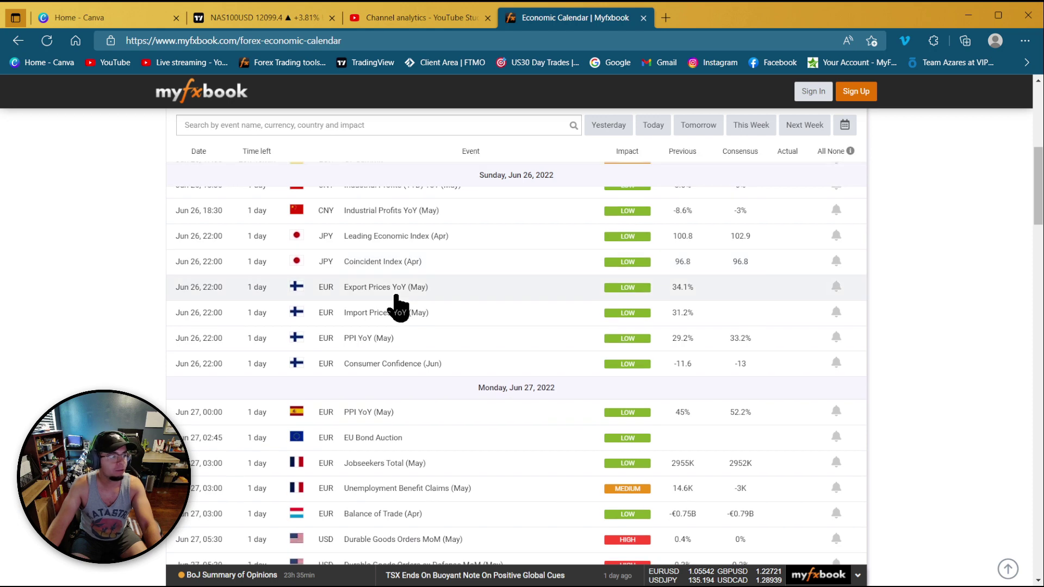
{"action": "scroll", "coordinate": [566, 314], "scroll_direction": "down", "scroll_amount": 2}
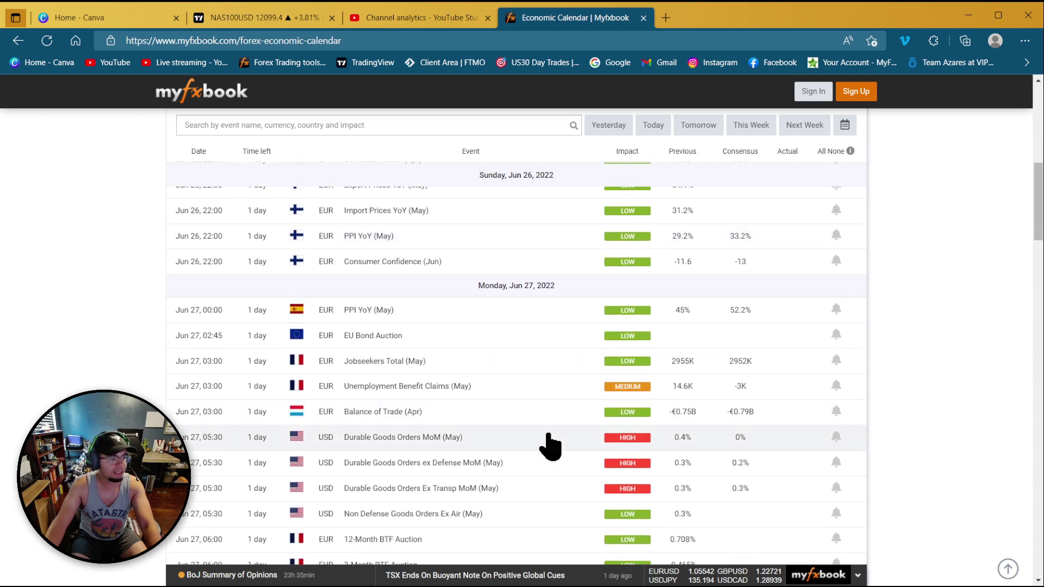
{"action": "scroll", "coordinate": [326, 451], "scroll_direction": "down", "scroll_amount": 2}
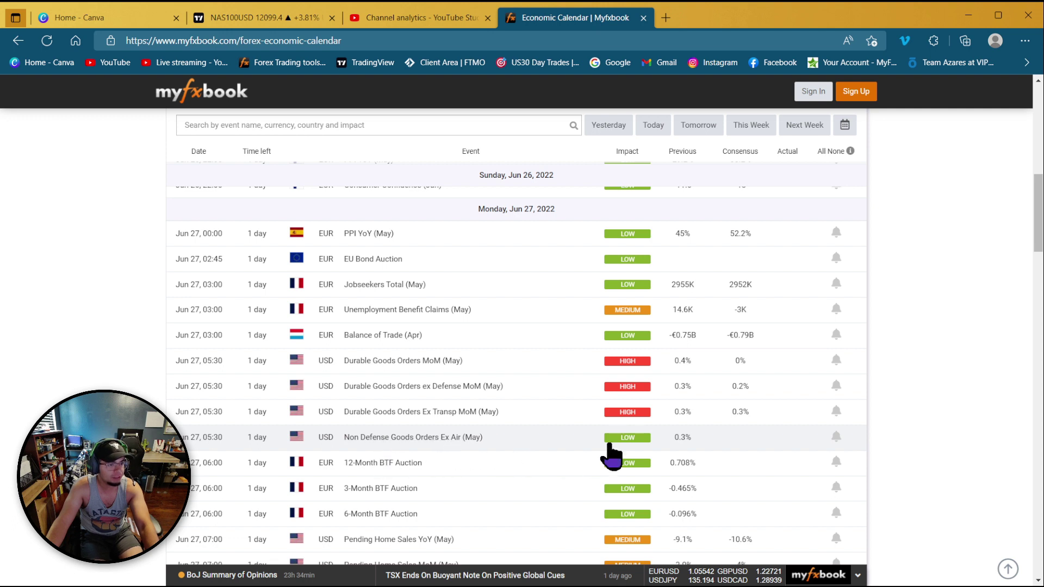
{"action": "scroll", "coordinate": [521, 456], "scroll_direction": "down", "scroll_amount": 1}
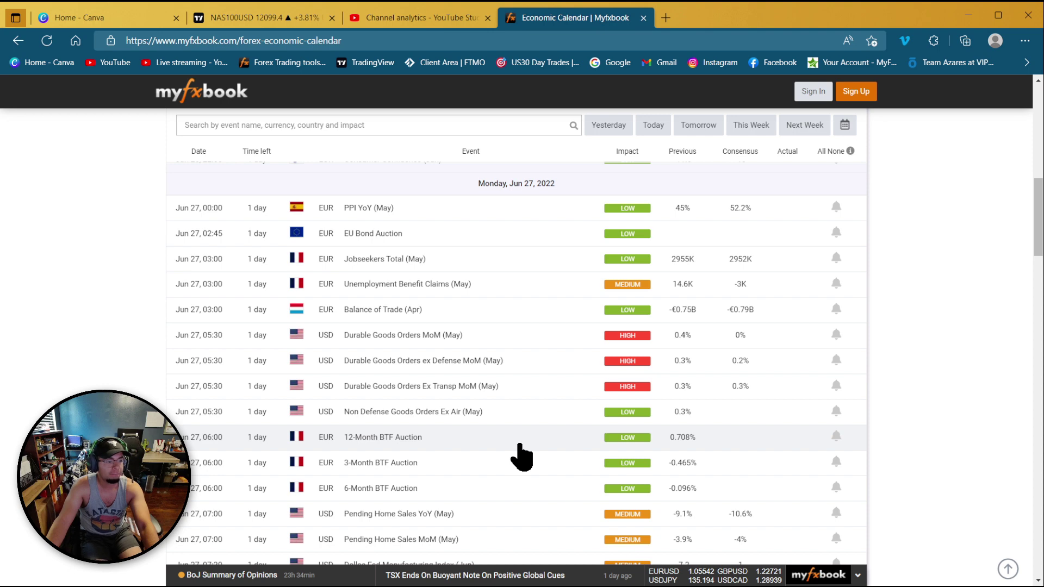
{"action": "scroll", "coordinate": [520, 456], "scroll_direction": "down", "scroll_amount": 2}
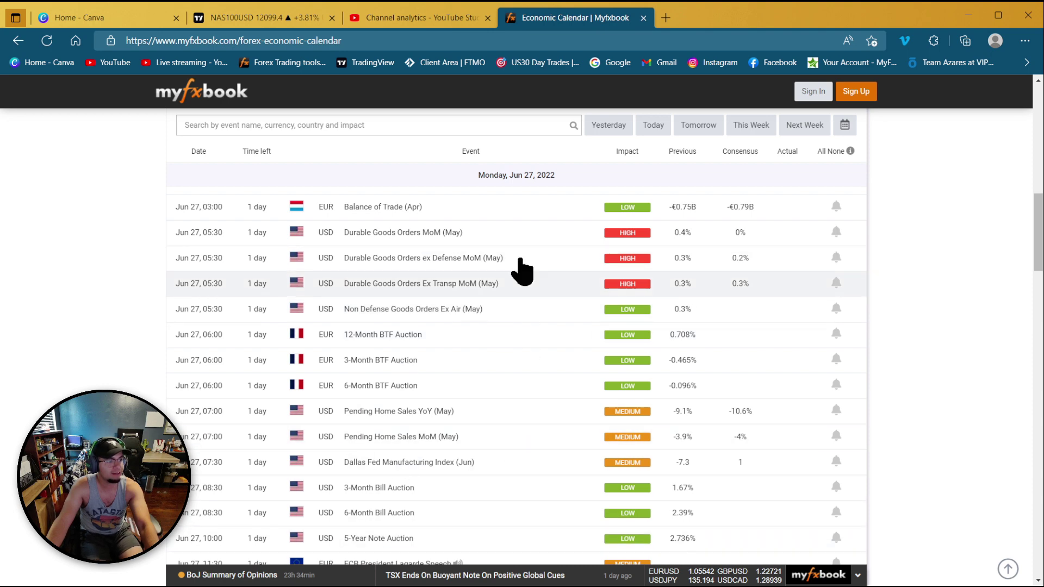
{"action": "scroll", "coordinate": [455, 478], "scroll_direction": "down", "scroll_amount": 1}
{"action": "scroll", "coordinate": [455, 478], "scroll_direction": "down", "scroll_amount": 7}
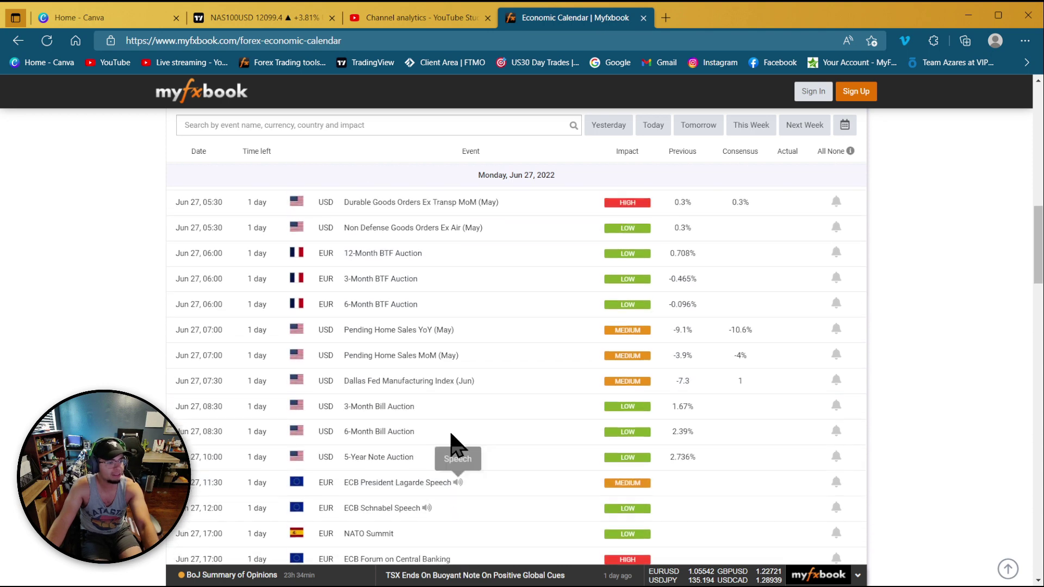
{"action": "scroll", "coordinate": [443, 438], "scroll_direction": "up", "scroll_amount": 5}
{"action": "scroll", "coordinate": [441, 451], "scroll_direction": "up", "scroll_amount": 3}
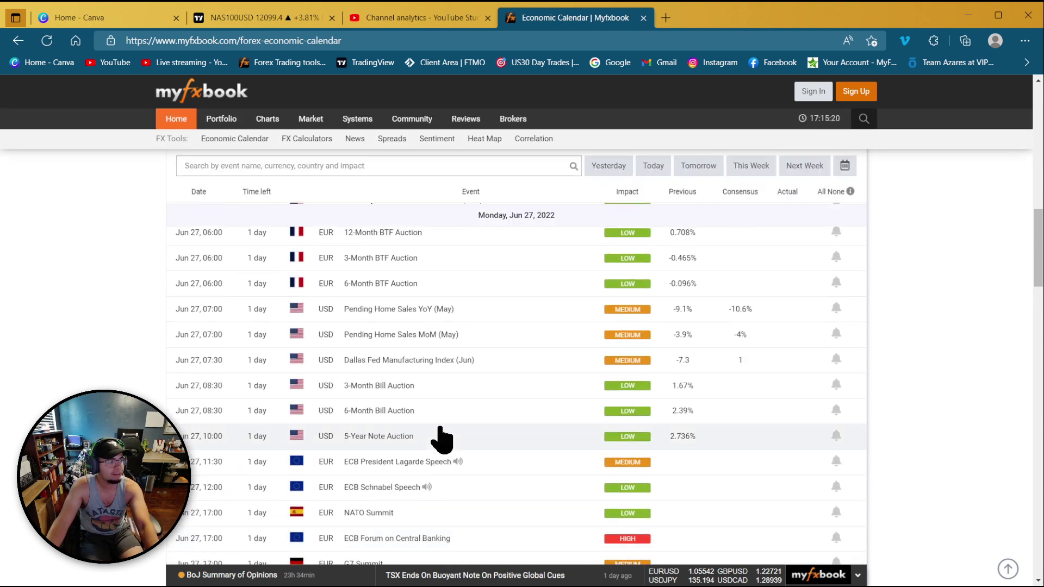
{"action": "scroll", "coordinate": [443, 438], "scroll_direction": "up", "scroll_amount": 1}
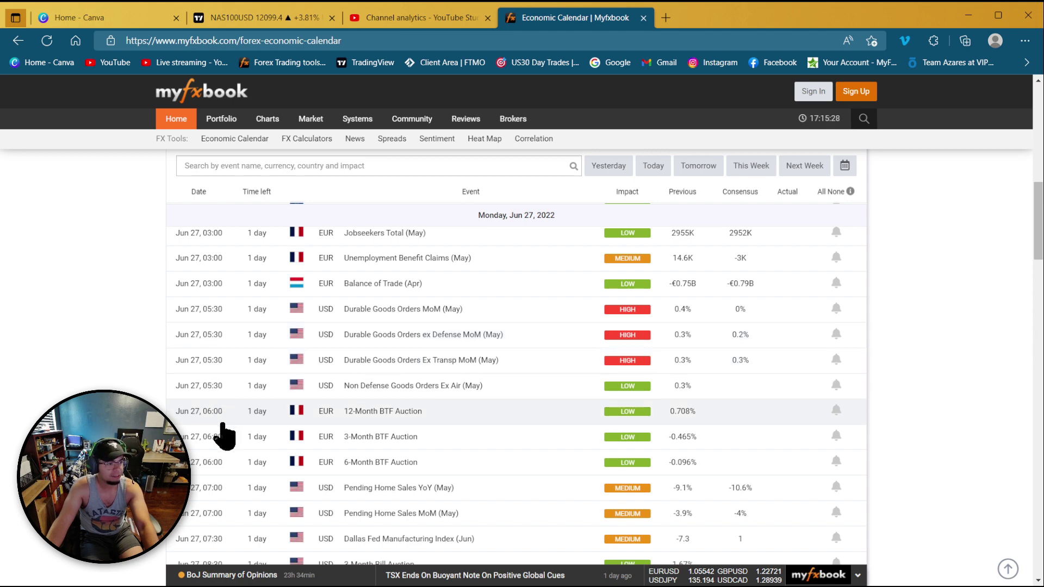
{"action": "scroll", "coordinate": [231, 489], "scroll_direction": "down", "scroll_amount": 4}
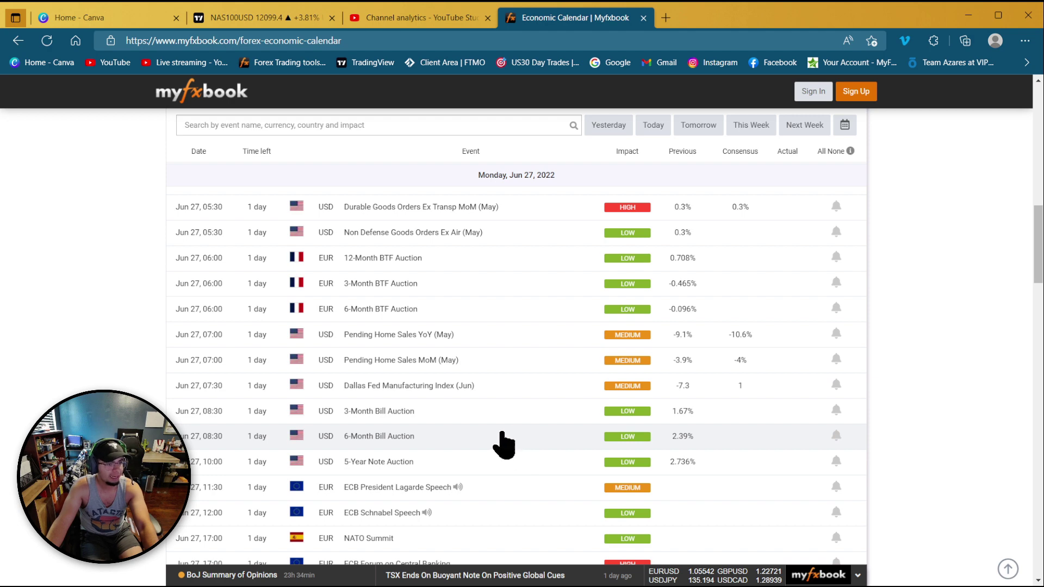
{"action": "scroll", "coordinate": [179, 402], "scroll_direction": "down", "scroll_amount": 2}
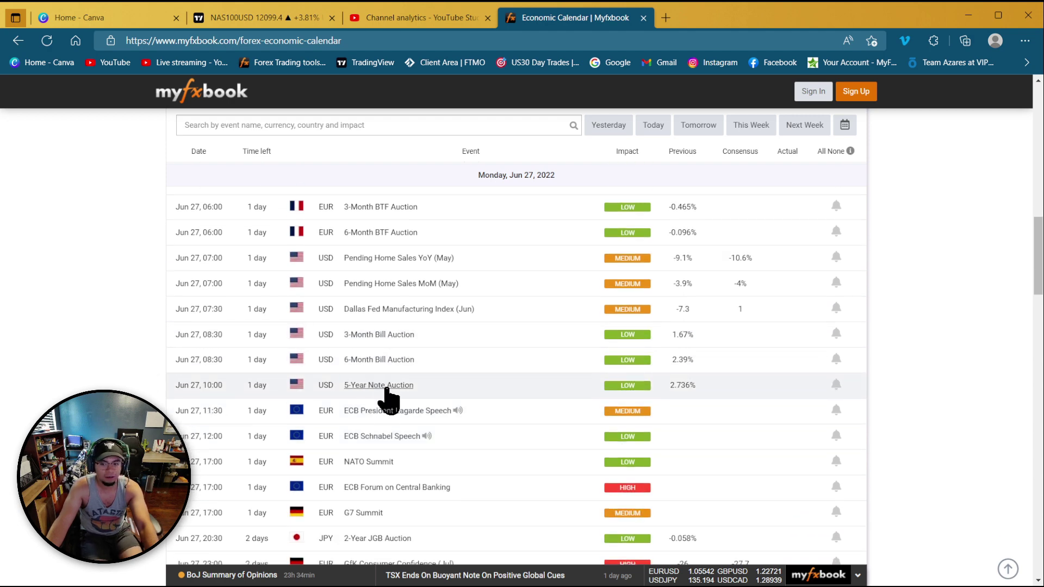
{"action": "scroll", "coordinate": [389, 402], "scroll_direction": "down", "scroll_amount": 2}
{"action": "scroll", "coordinate": [586, 413], "scroll_direction": "up", "scroll_amount": 7}
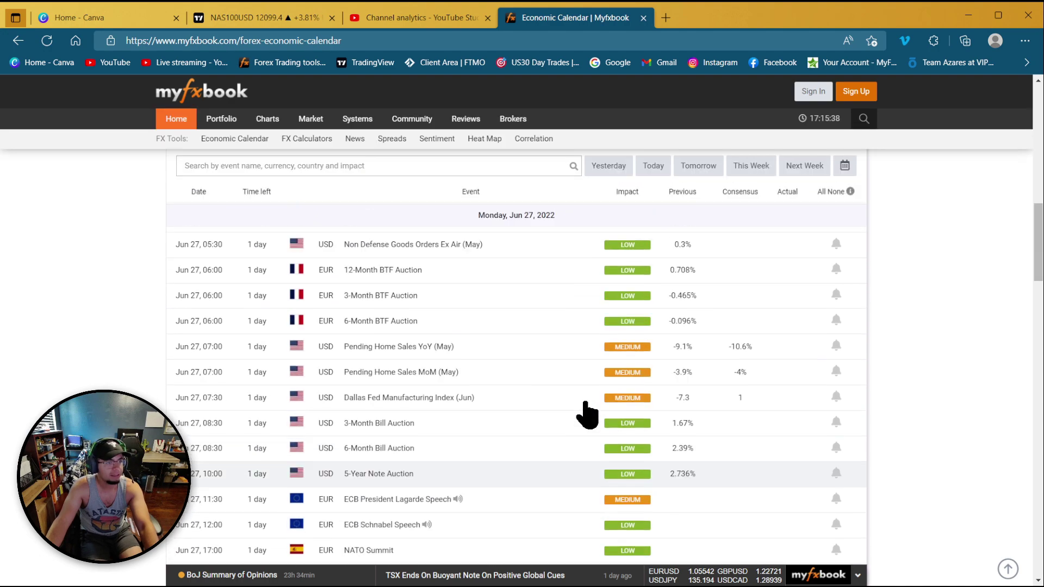
{"action": "scroll", "coordinate": [585, 413], "scroll_direction": "up", "scroll_amount": 5}
{"action": "scroll", "coordinate": [570, 479], "scroll_direction": "down", "scroll_amount": 3}
{"action": "scroll", "coordinate": [571, 478], "scroll_direction": "down", "scroll_amount": 6}
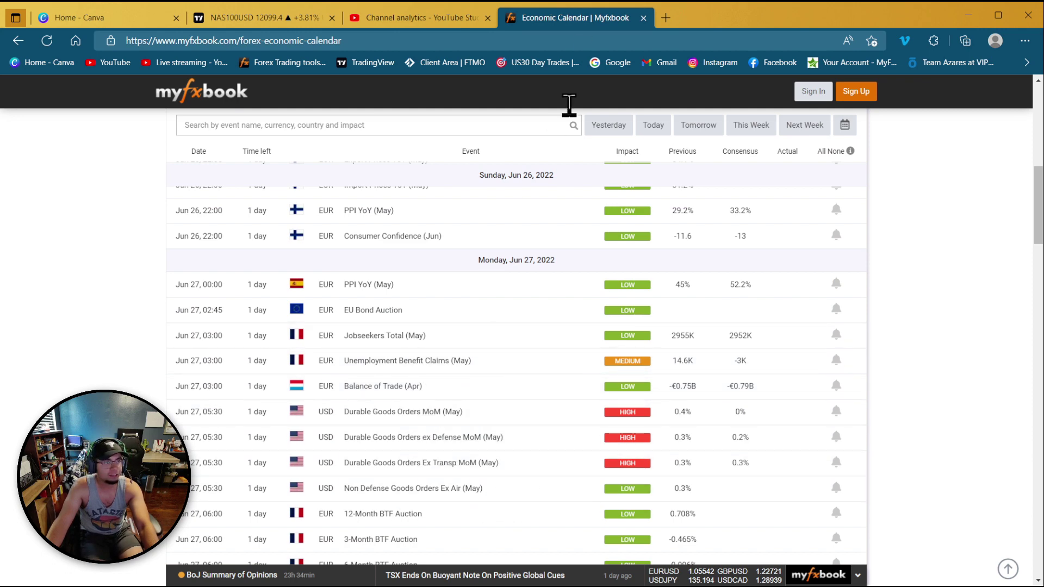
{"action": "left_click", "coordinate": [283, 16]}
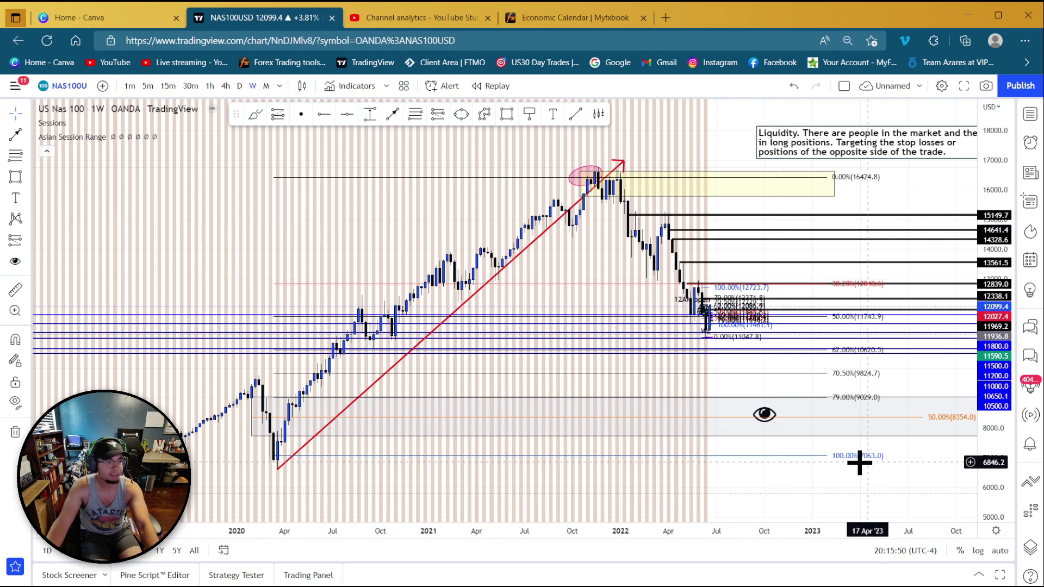
Change the NAS100 chart timeframe from weekly to 30m candles.
{"action": "scroll", "coordinate": [662, 331], "scroll_direction": "down", "scroll_amount": 3}
{"action": "scroll", "coordinate": [655, 344], "scroll_direction": "up", "scroll_amount": 1}
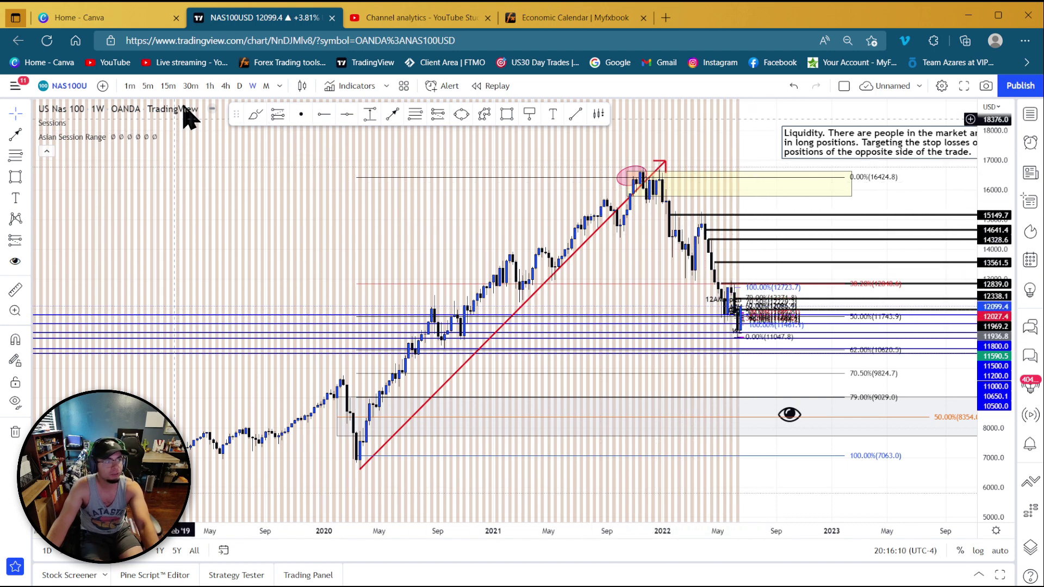
{"action": "left_click", "coordinate": [190, 86]}
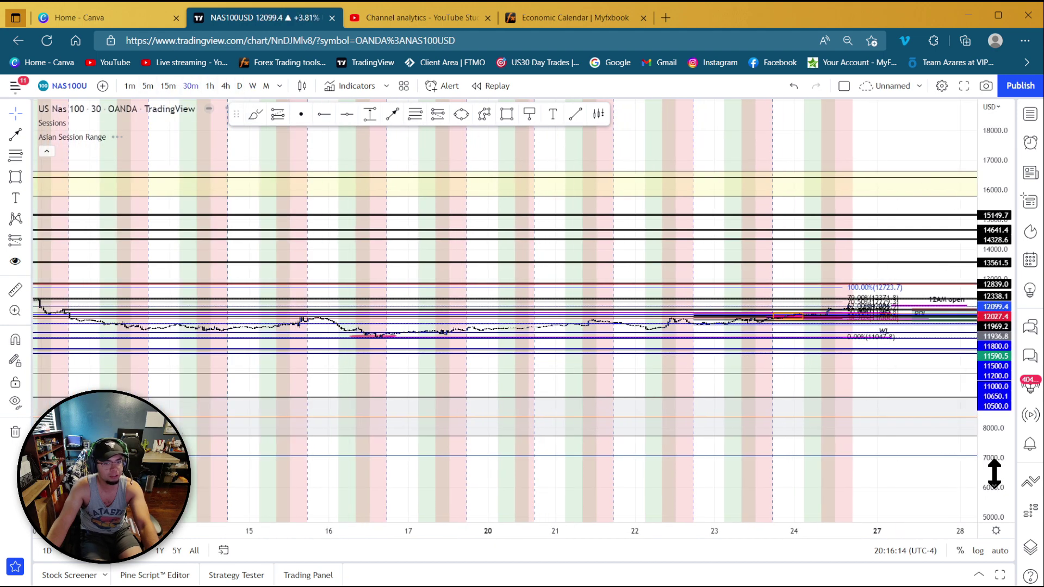
Auto-fit, zoom, stretch and pan the 30-minute chart to show 22–26 June candles with the marked levels.
{"action": "double_click", "coordinate": [995, 471]}
{"action": "scroll", "coordinate": [852, 380], "scroll_direction": "down", "scroll_amount": 3}
{"action": "scroll", "coordinate": [868, 426], "scroll_direction": "up", "scroll_amount": 2}
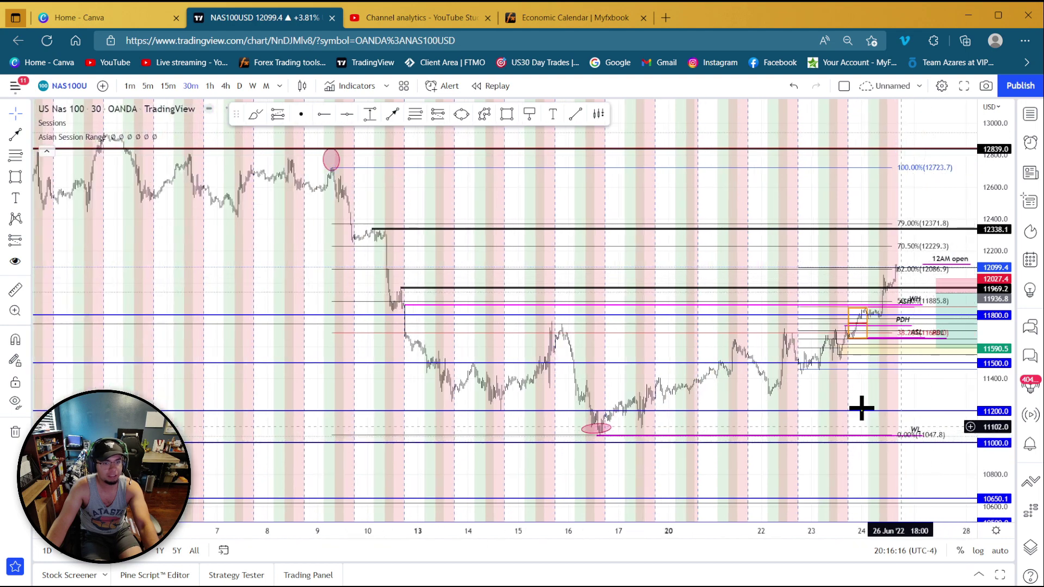
{"action": "scroll", "coordinate": [727, 429], "scroll_direction": "up", "scroll_amount": 4}
{"action": "scroll", "coordinate": [725, 428], "scroll_direction": "up", "scroll_amount": 3}
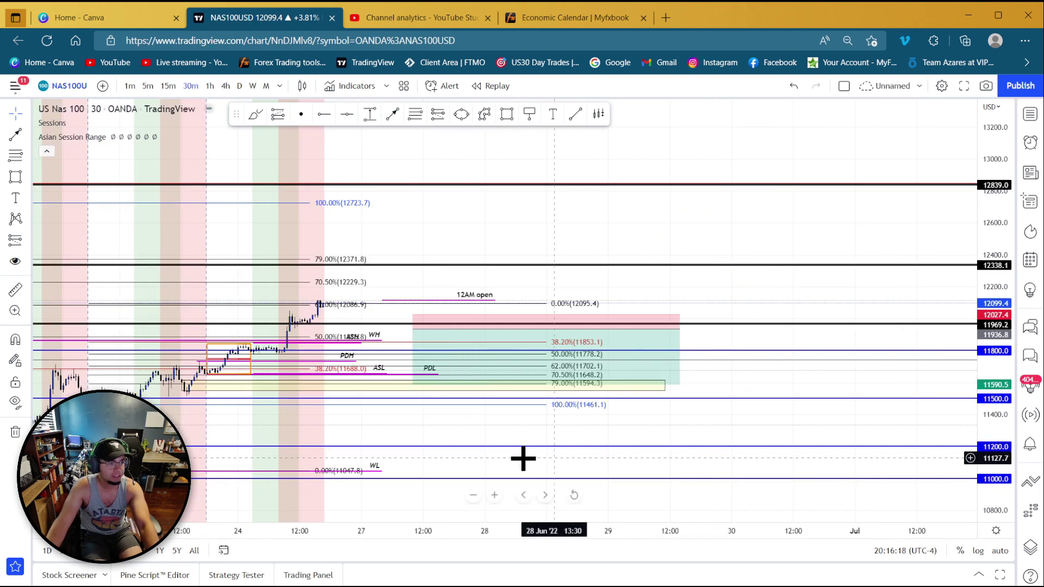
{"action": "left_click_drag", "start_coordinate": [443, 422], "coordinate": [790, 429]}
{"action": "left_click_drag", "start_coordinate": [978, 481], "coordinate": [951, 282]}
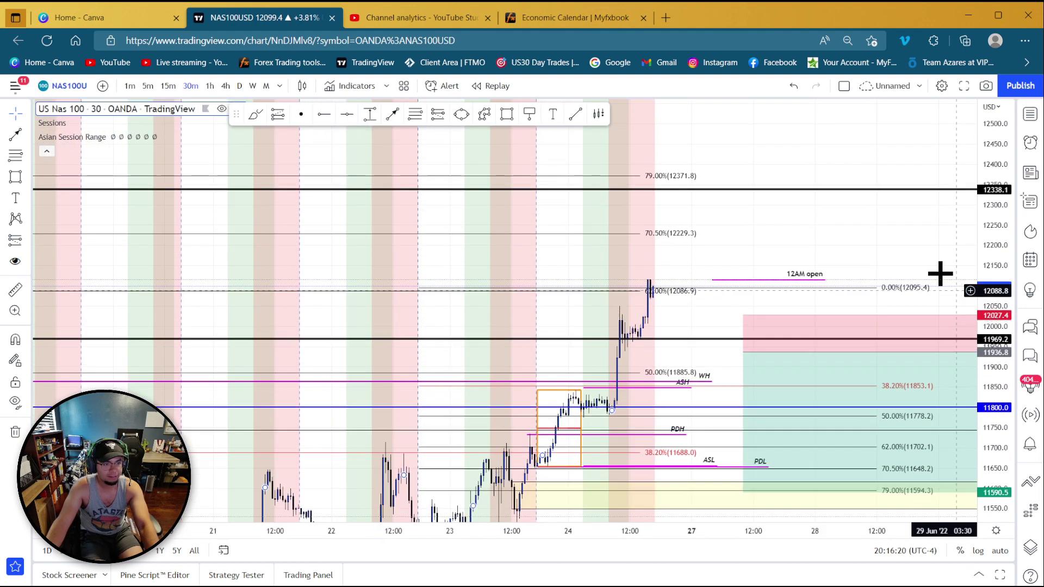
{"action": "left_click_drag", "start_coordinate": [743, 149], "coordinate": [603, 291]}
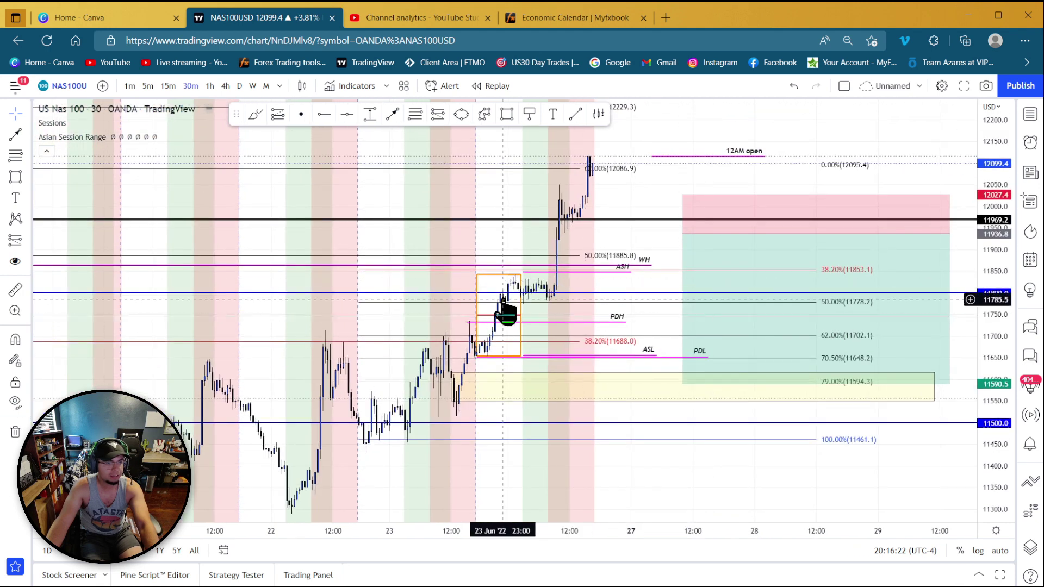